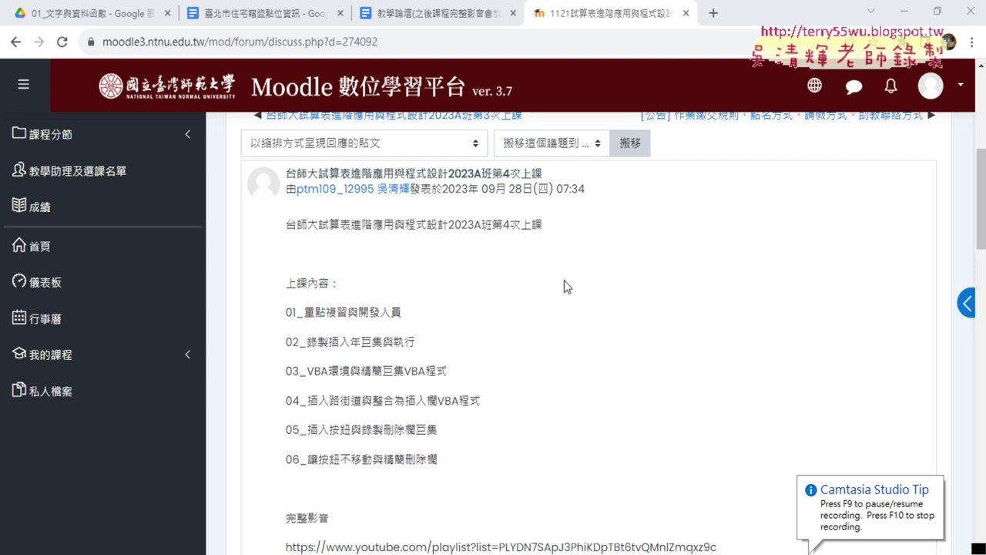
Highlight 開發人員 (Developer) in item 01 of the Moodle week-4 lesson outline.
left_click(490, 228)
left_click_drag(490, 228, 543, 228)
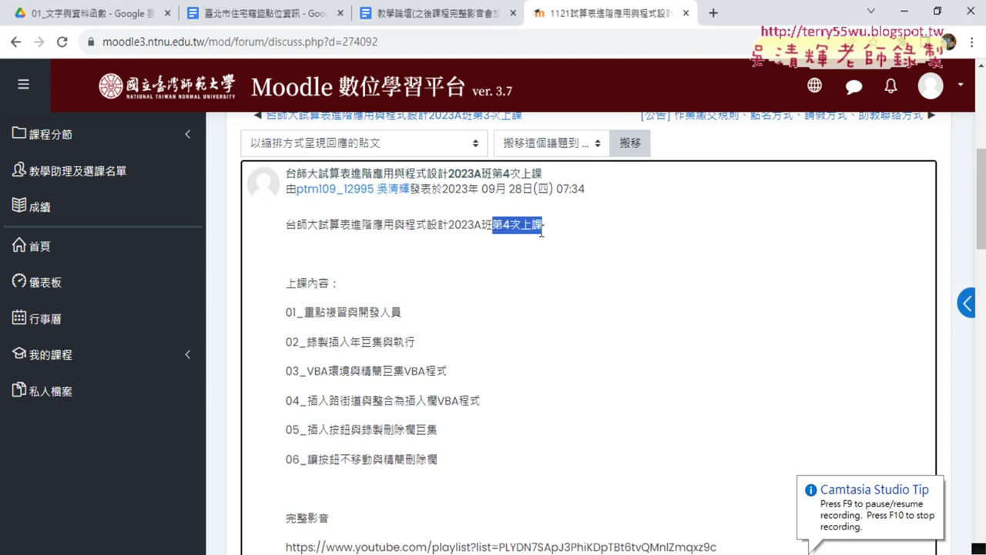
scroll(443, 294, "down", 1)
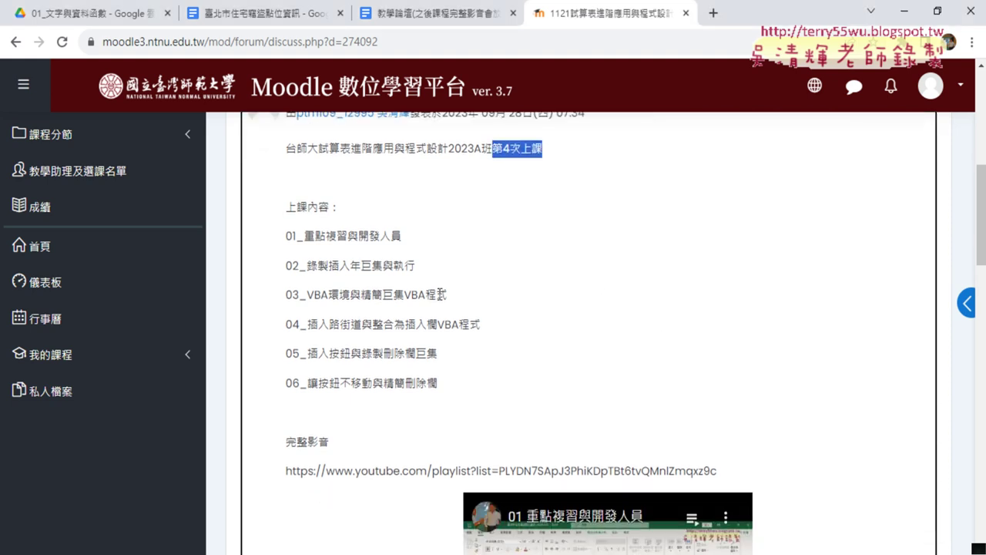
left_click_drag(357, 236, 413, 239)
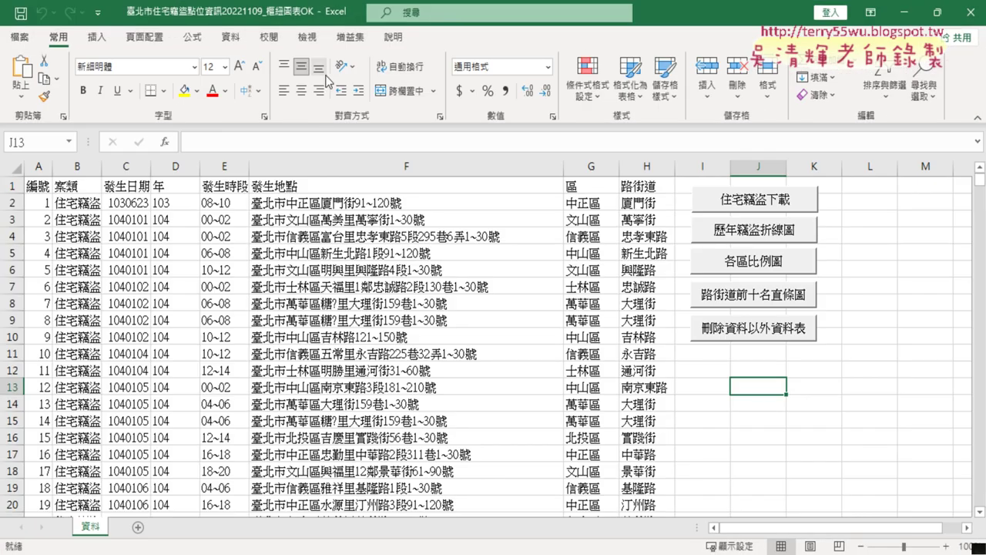
Enable the 開發人員 (Developer) ribbon tab through Excel Options' Customize Ribbon page.
left_click(97, 13)
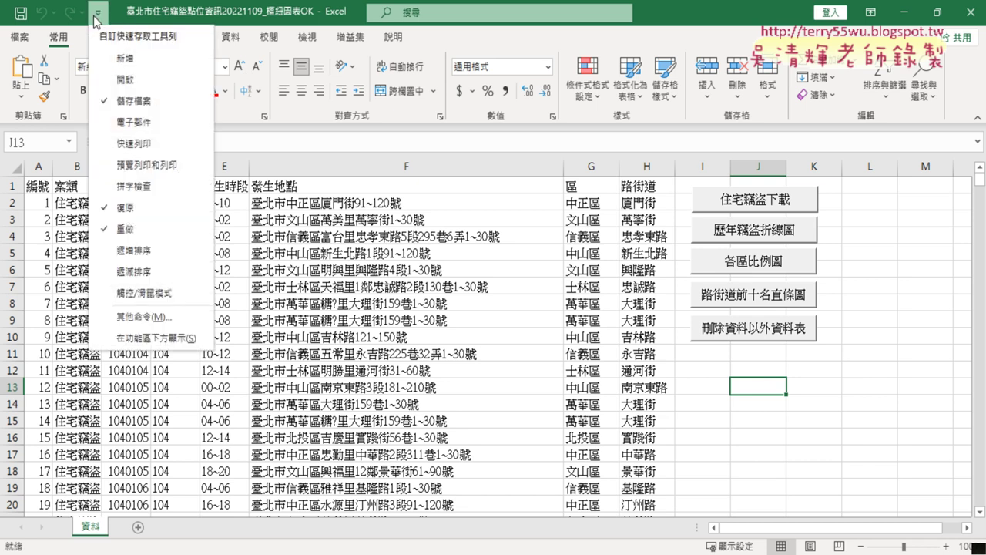
left_click(169, 320)
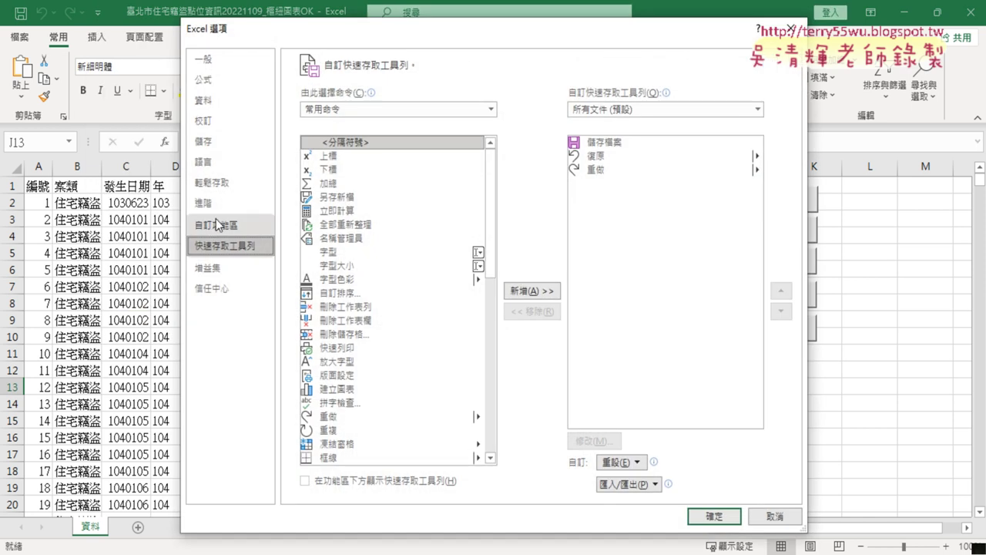
left_click(218, 224)
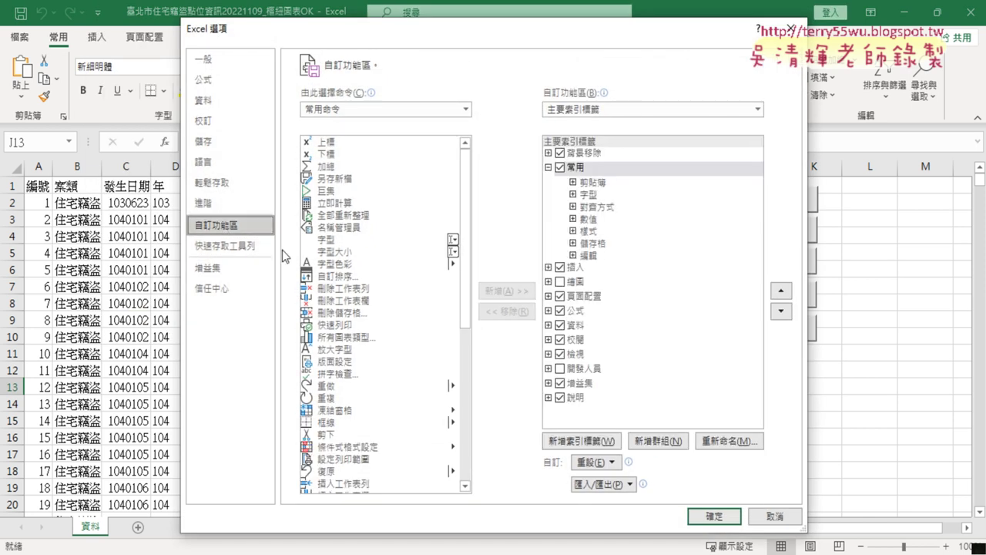
left_click(559, 370)
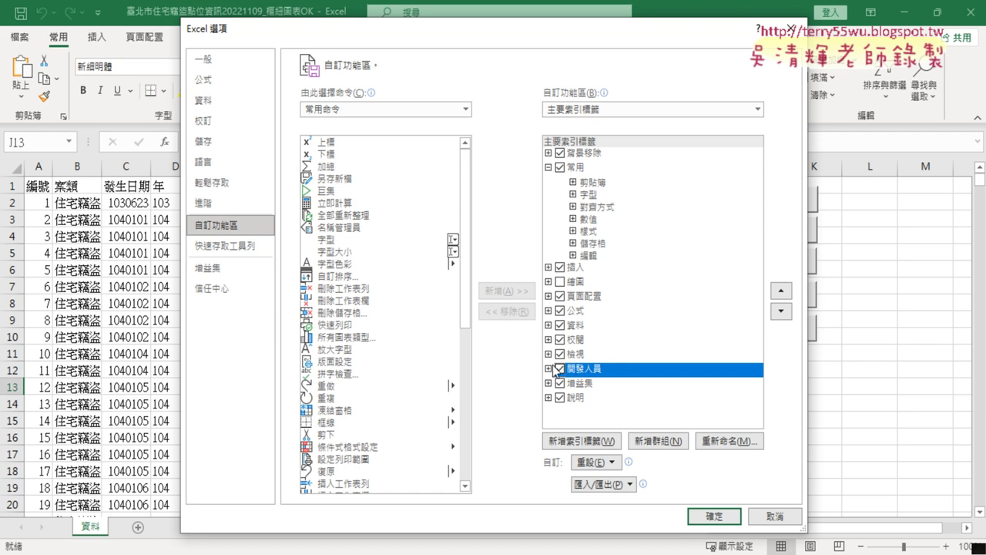
left_click(548, 368)
scroll(653, 383, "down", 1)
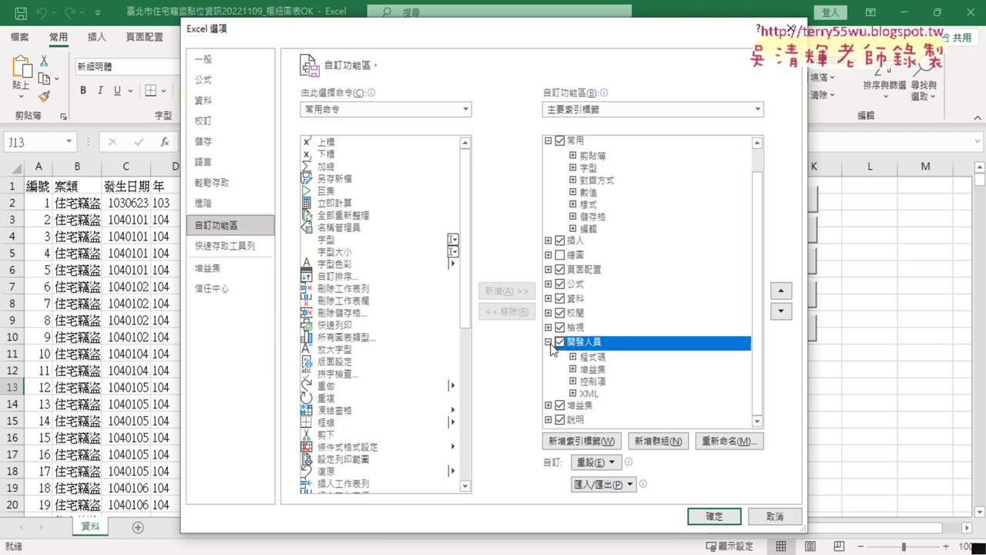
left_click(711, 516)
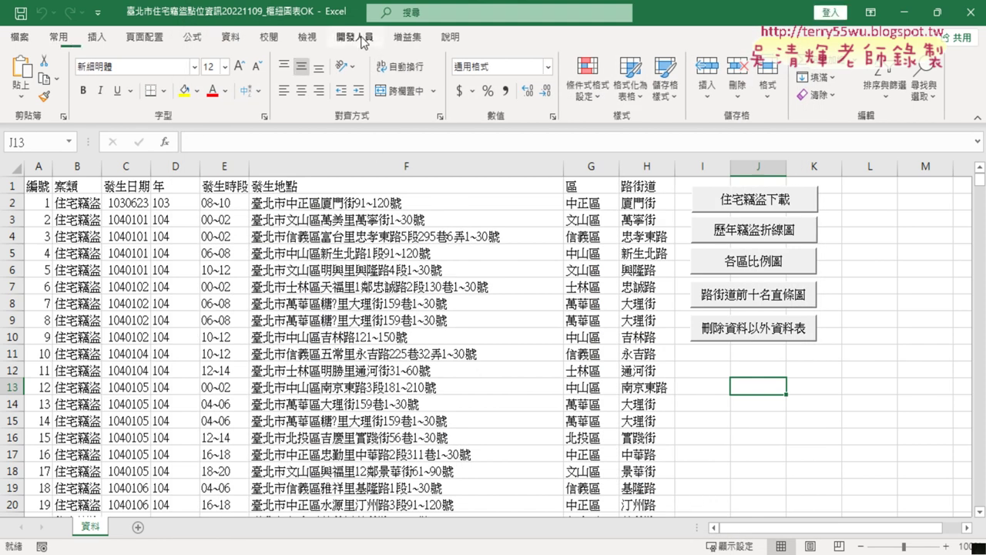
Open the 開發人員 tab and mark 錄製巨集 (Record Macro) with red pen annotations.
left_click(360, 37)
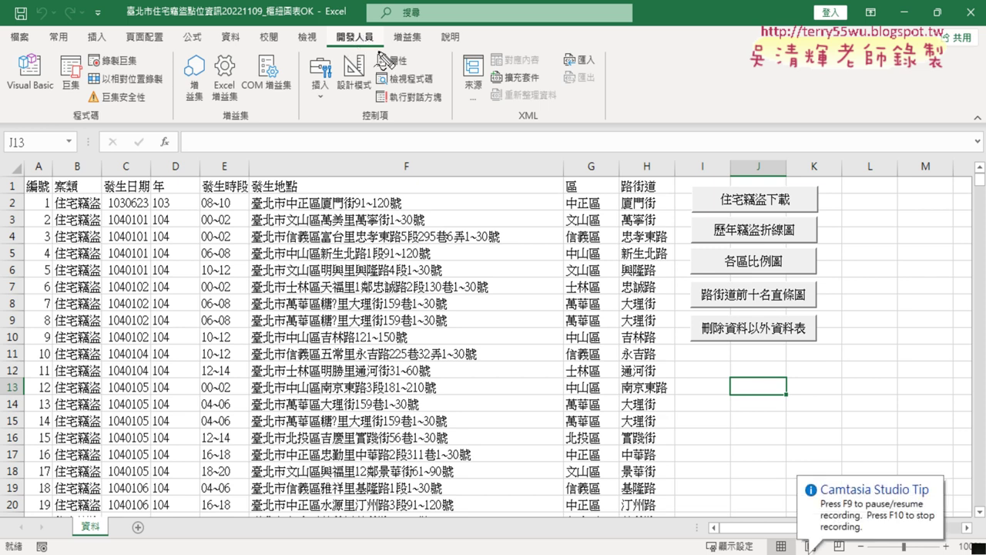
mouse_move(377, 48)
left_mouse_down()
mouse_move(339, 52)
mouse_move(330, 28)
mouse_move(382, 48)
left_mouse_up()
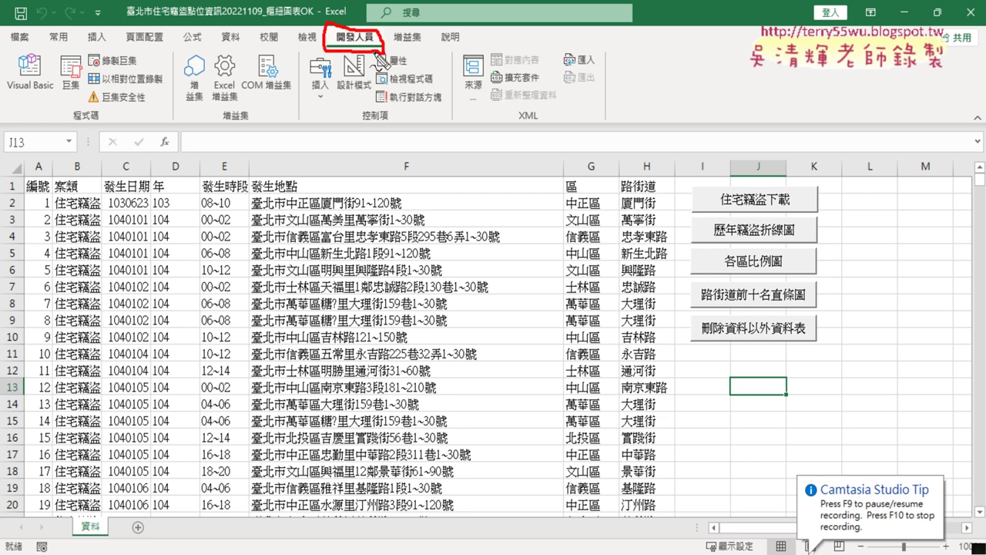
mouse_move(142, 71)
left_mouse_down()
mouse_move(92, 73)
mouse_move(158, 69)
left_mouse_up()
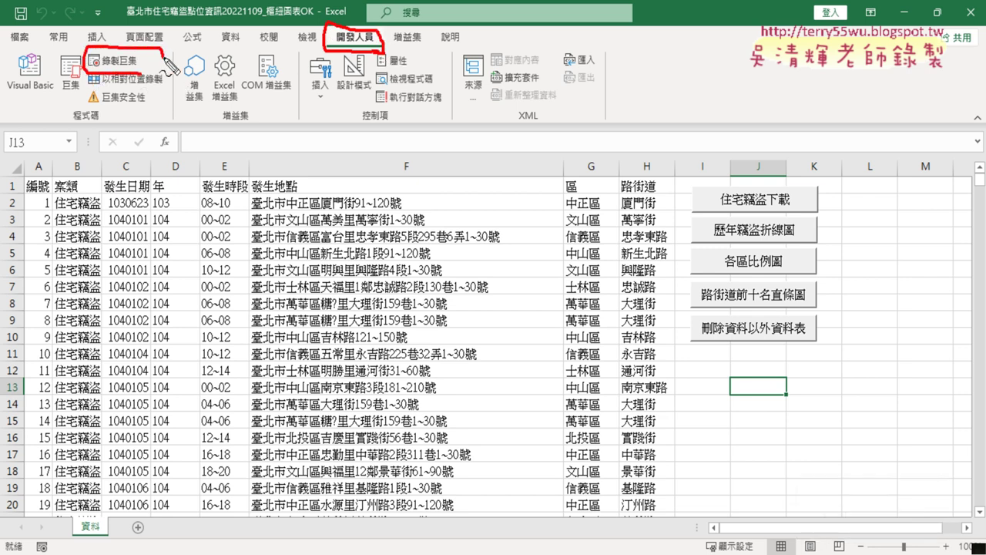
mouse_move(344, 54)
left_mouse_down()
mouse_move(183, 74)
mouse_move(191, 54)
left_mouse_up()
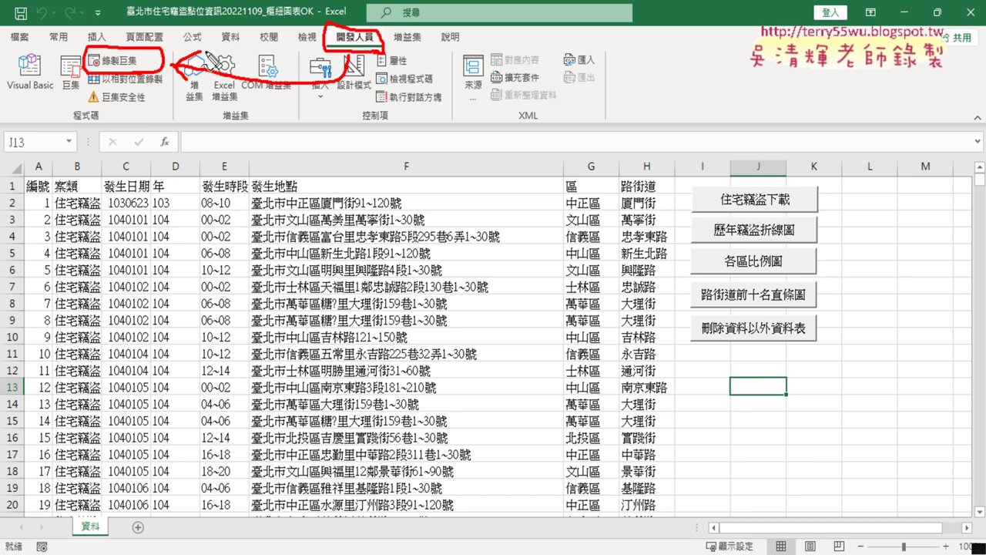
Mark Visual Basic and 插入 in red, clear the annotations, and return to Moodle.
mouse_move(74, 91)
left_mouse_down()
mouse_move(49, 99)
mouse_move(76, 91)
left_mouse_up()
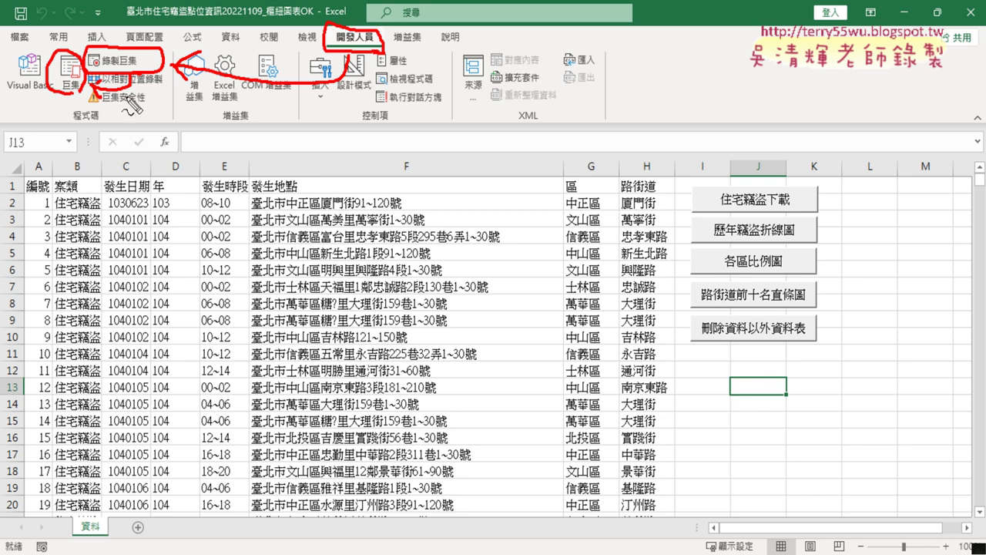
left_click_drag(23, 100, 48, 91)
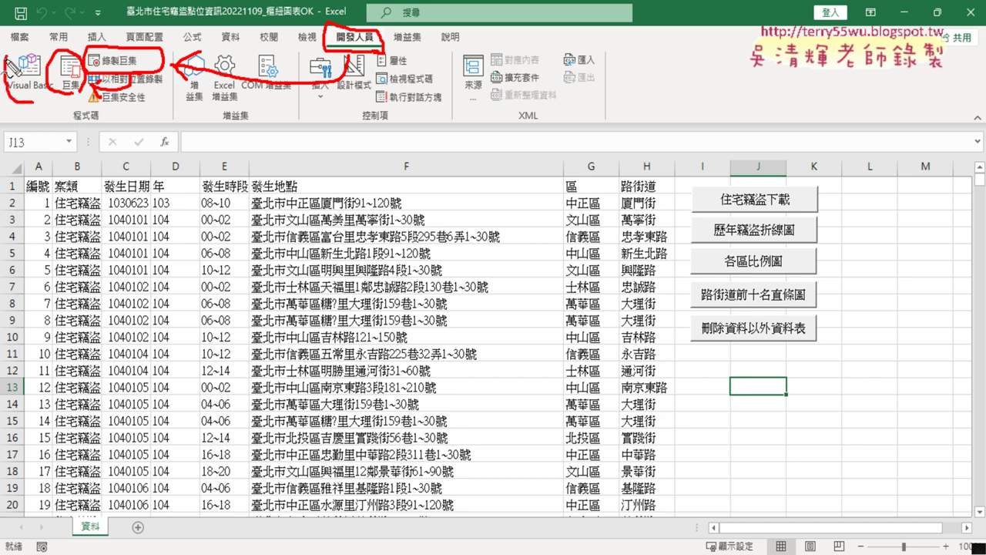
left_click_drag(74, 133, 38, 116)
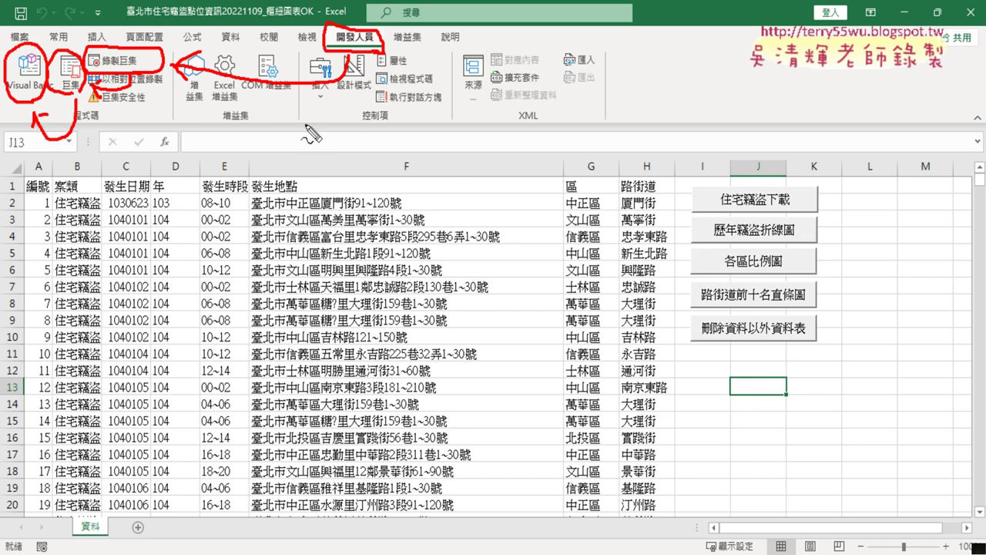
left_click_drag(333, 112, 324, 44)
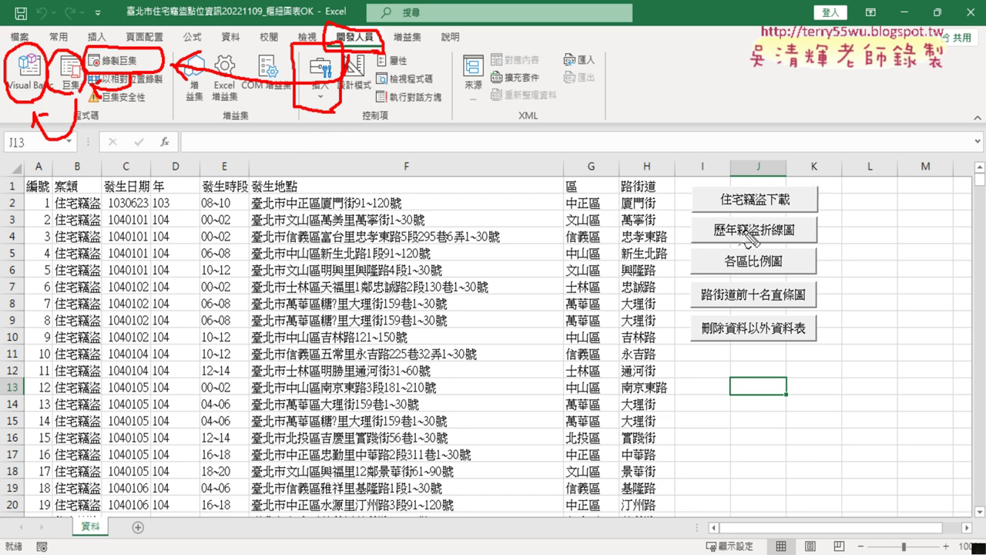
key("Escape")
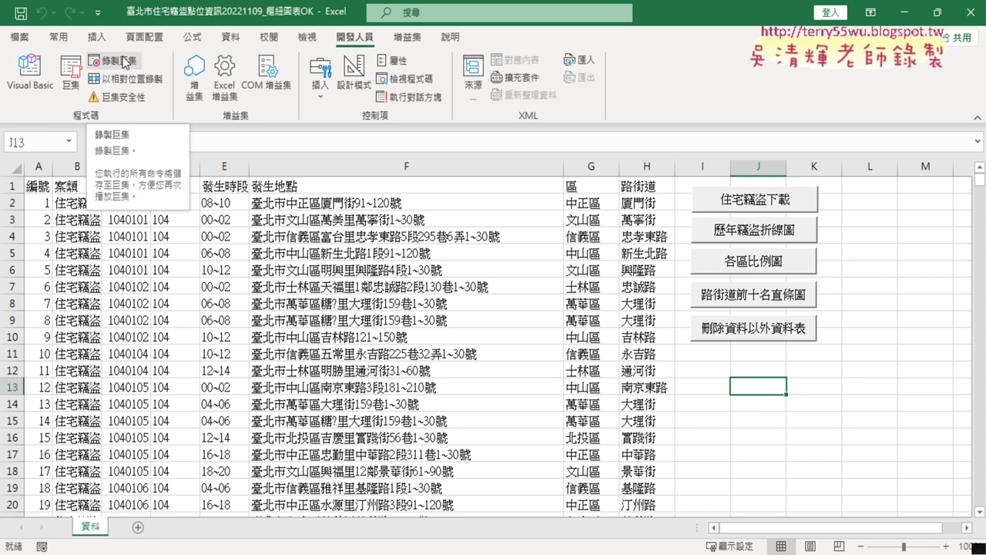
key("alt+Tab")
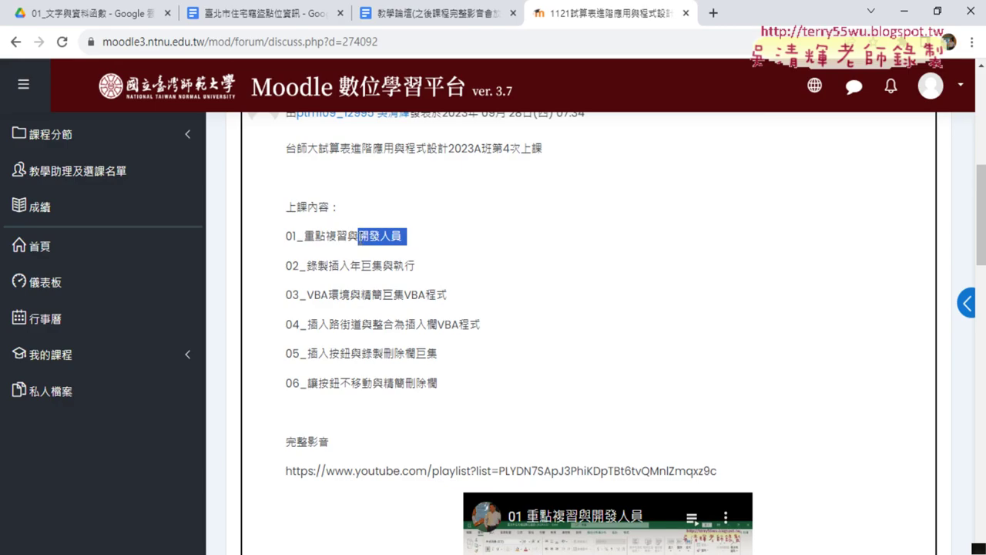
Highlight 插入年巨集 in item 02, then return to Excel with the year column D selected.
left_click(361, 236)
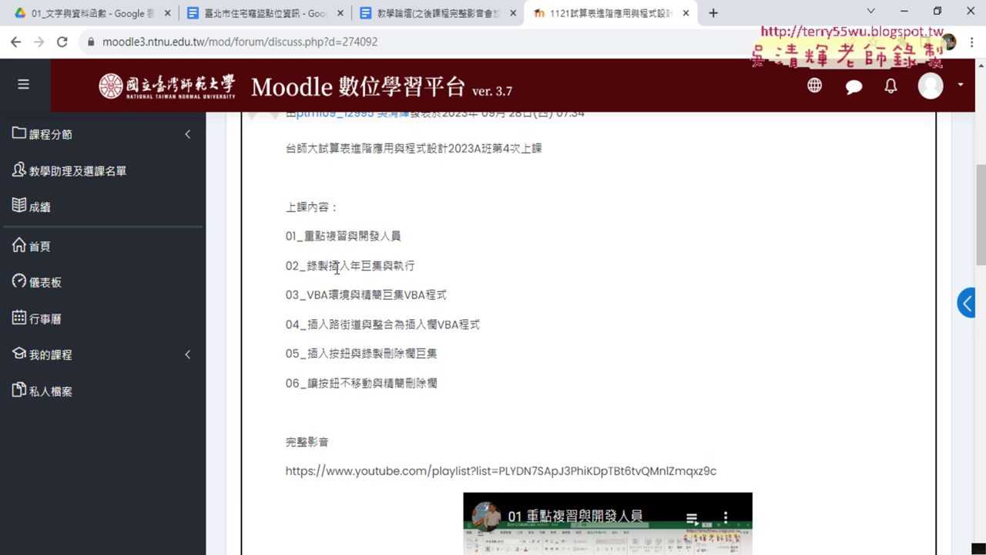
left_click_drag(328, 266, 384, 268)
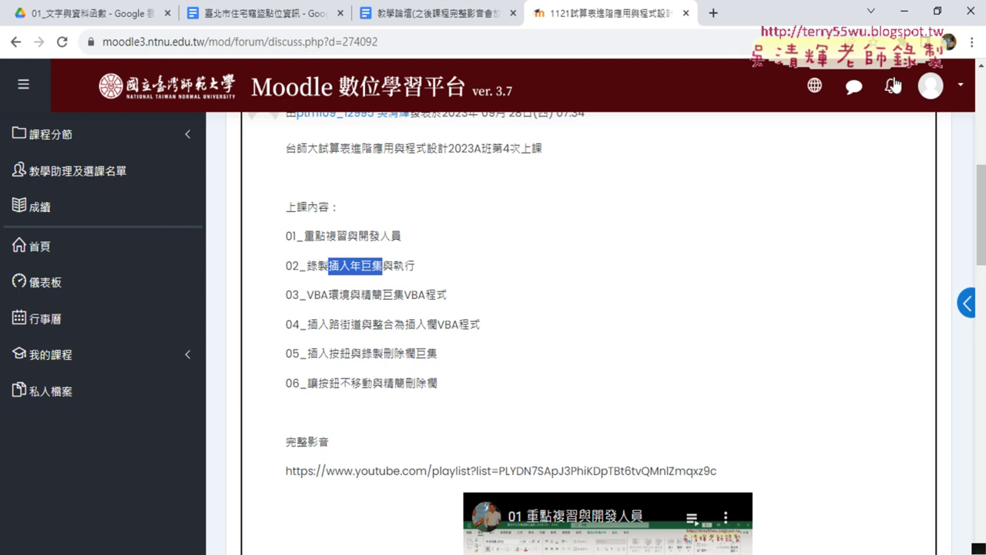
left_click(905, 11)
left_click(171, 170)
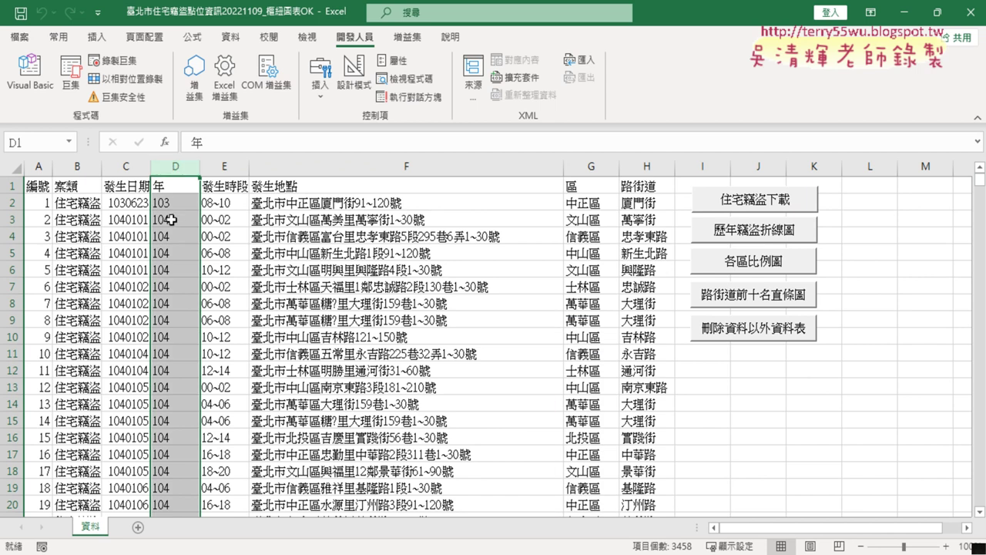
Select the district, street and year columns G, H and D, then return to Moodle.
left_click(592, 167)
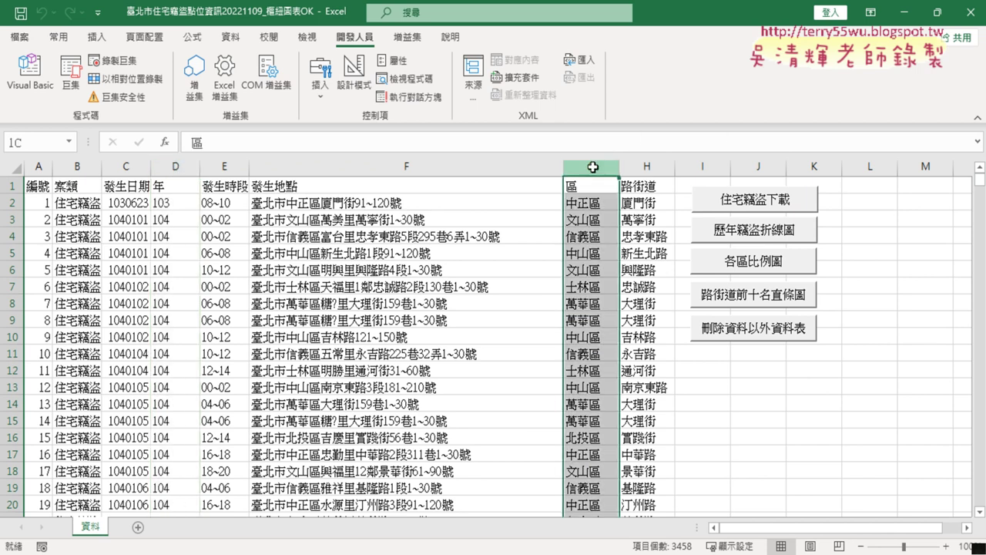
left_click(645, 168)
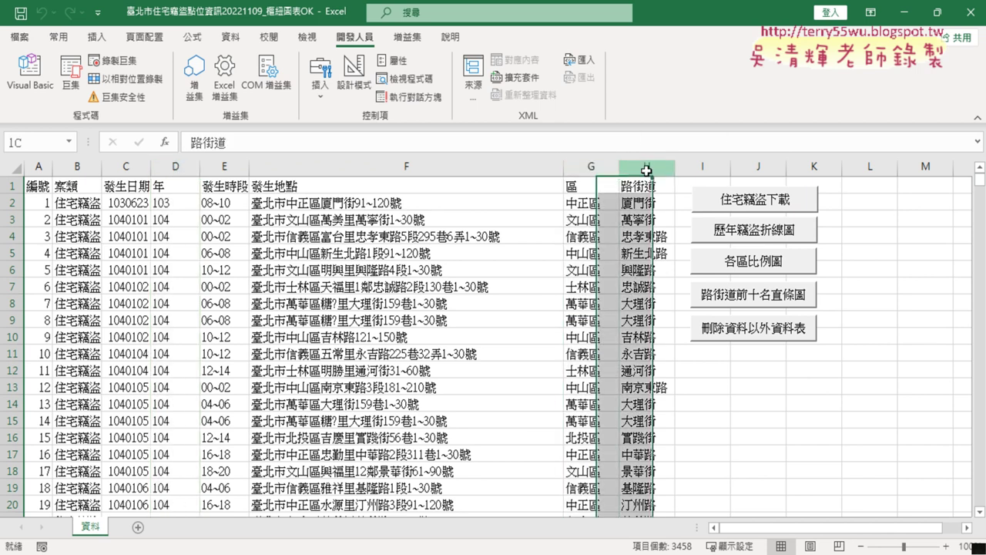
left_click(175, 166)
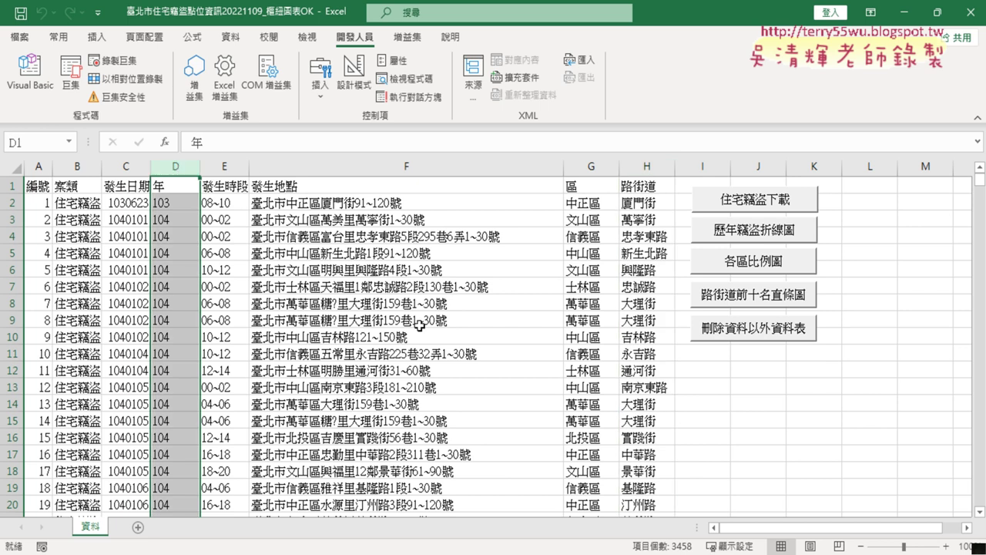
key("alt+Tab")
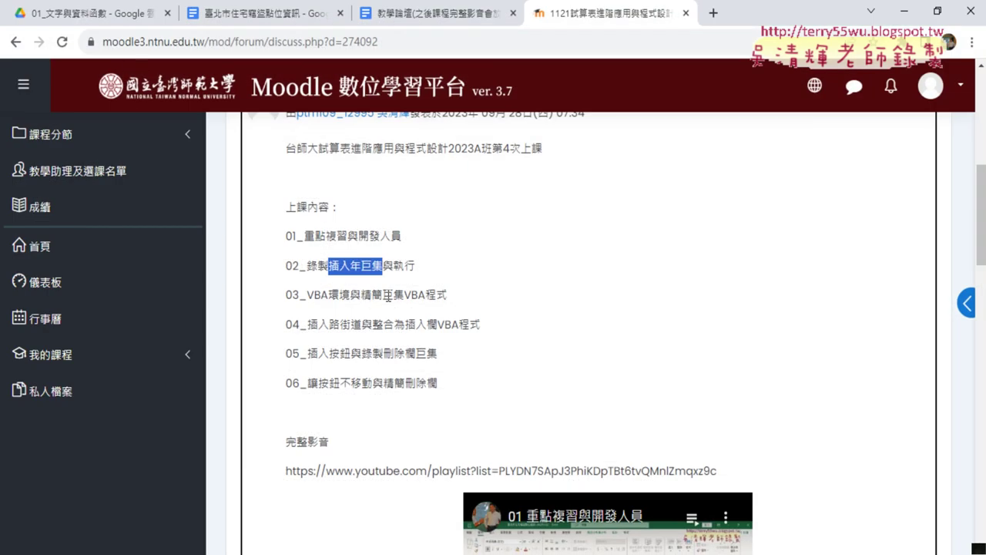
Highlight 精簡巨集VBA and VBA環境 in item 03 of the lesson outline.
scroll(678, 385, "down", 3)
scroll(585, 315, "up", 1)
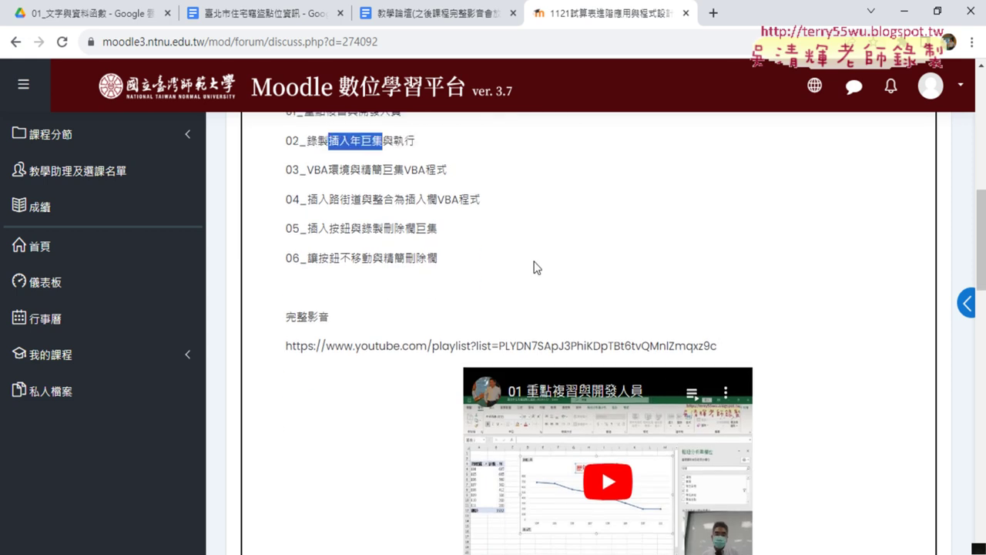
scroll(537, 267, "up", 2)
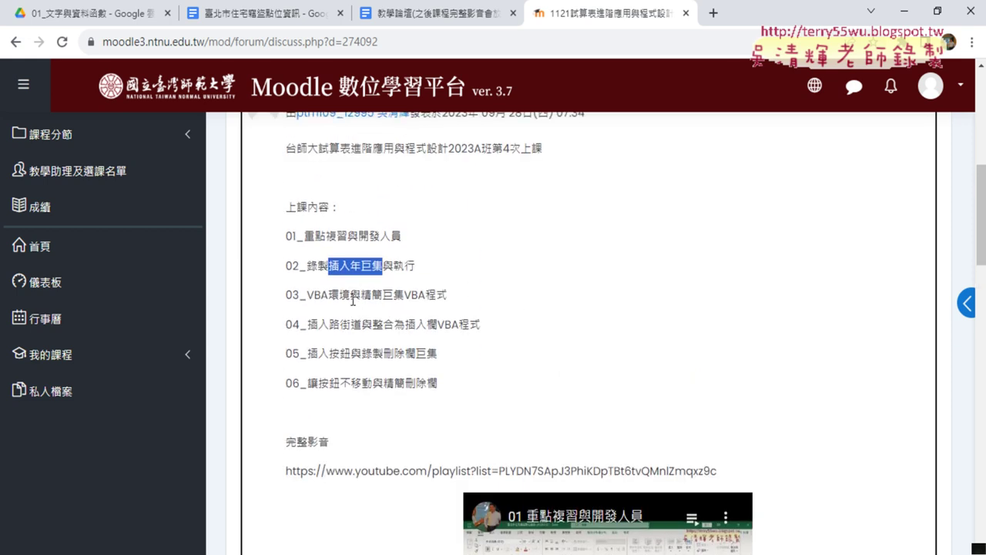
left_click_drag(361, 296, 431, 297)
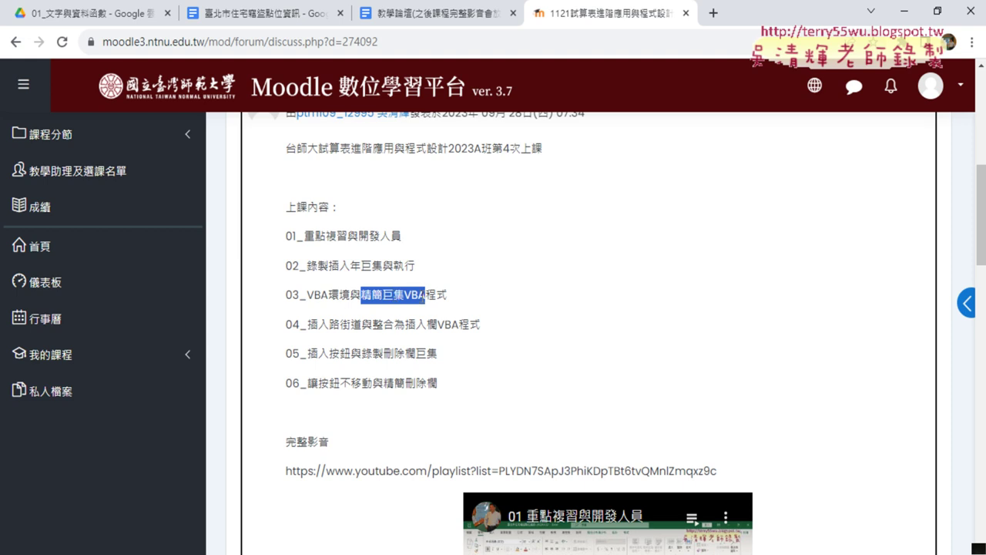
left_click_drag(351, 295, 308, 295)
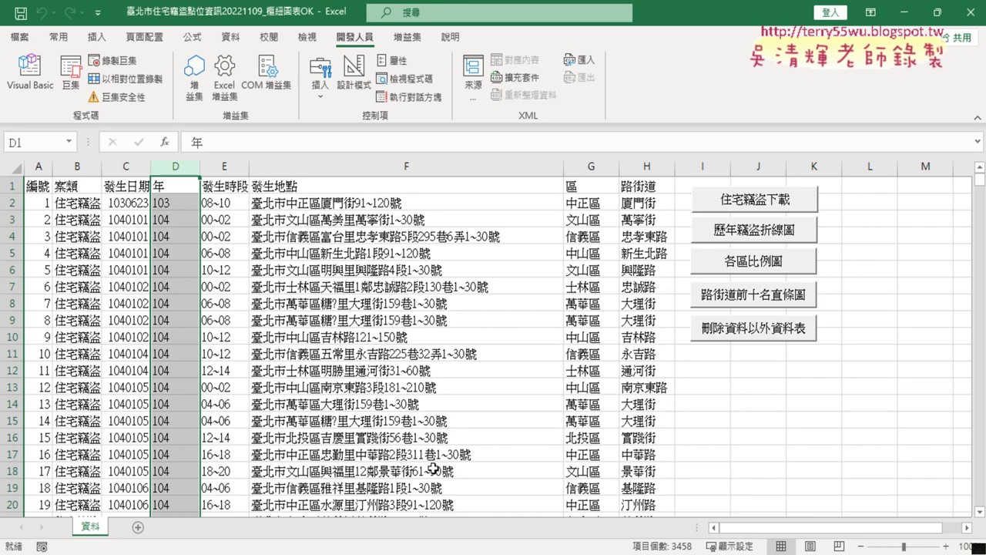
Open the VBA editor and set the code font size to 14 under Editor Format.
left_click(30, 73)
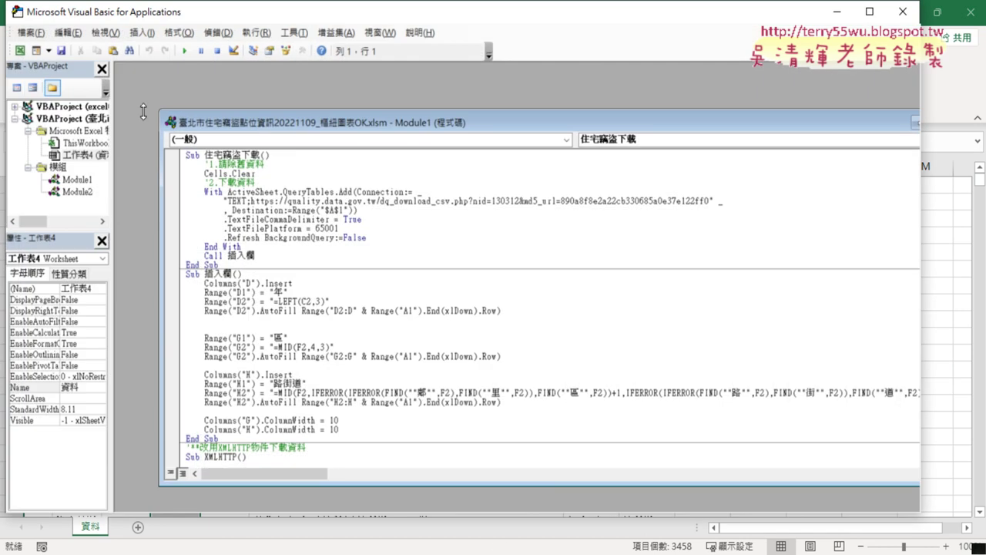
double_click(353, 121)
mouse_move(354, 11)
left_mouse_down()
mouse_move(446, 38)
mouse_move(425, 35)
left_mouse_up()
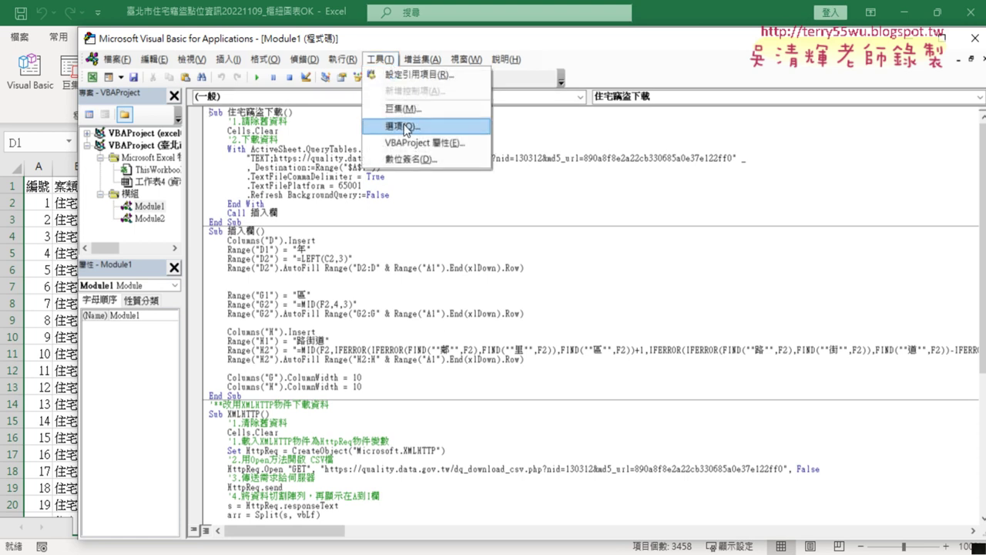
left_click(408, 129)
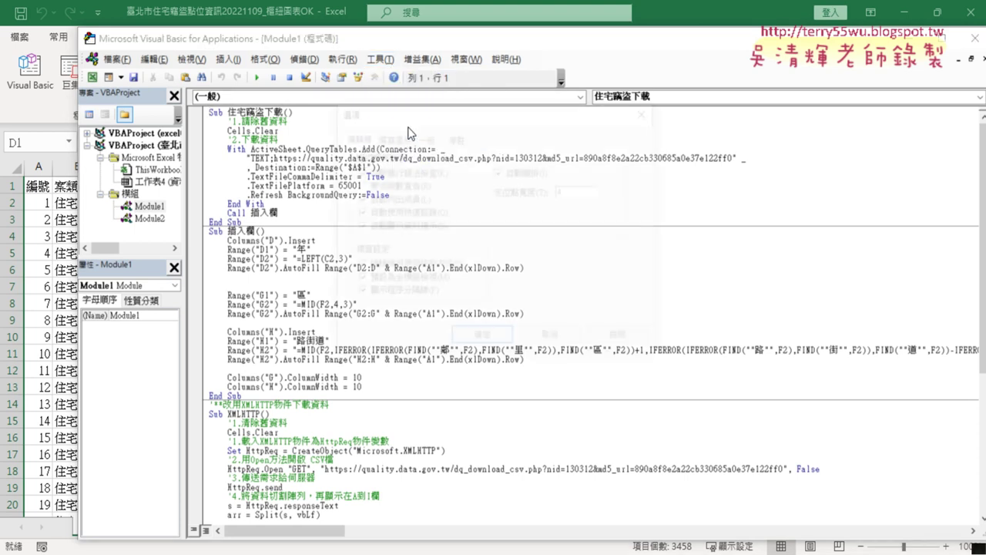
left_click(389, 136)
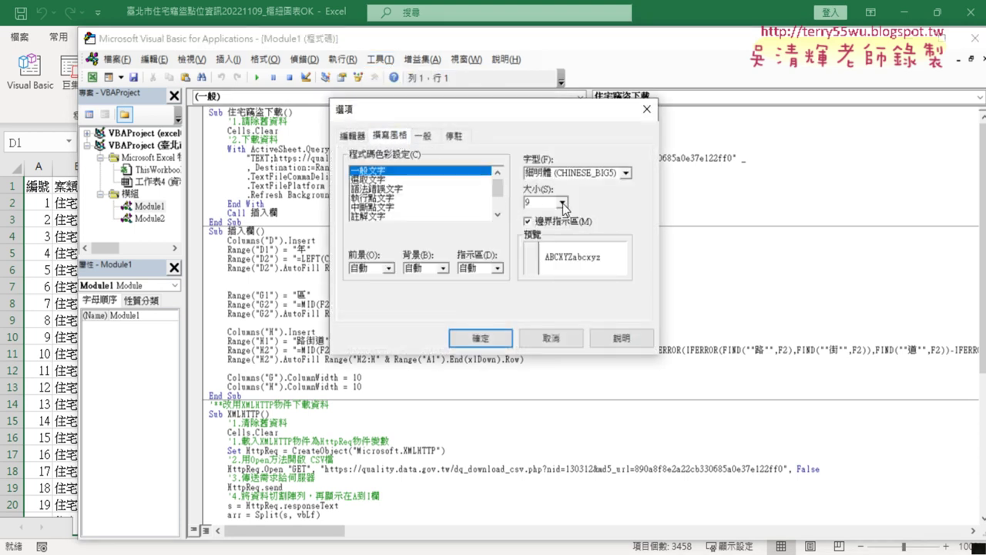
left_click(562, 202)
left_click(562, 242)
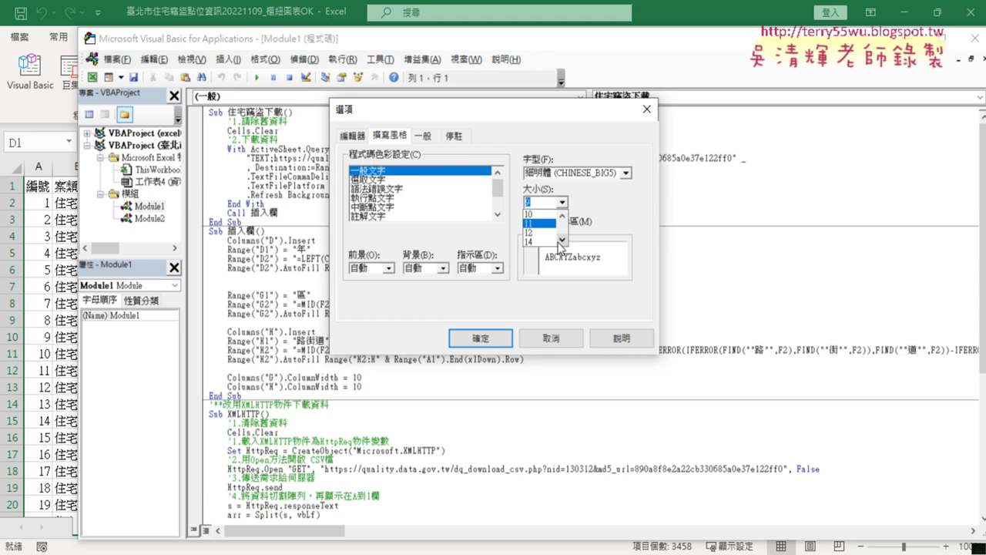
left_click(542, 241)
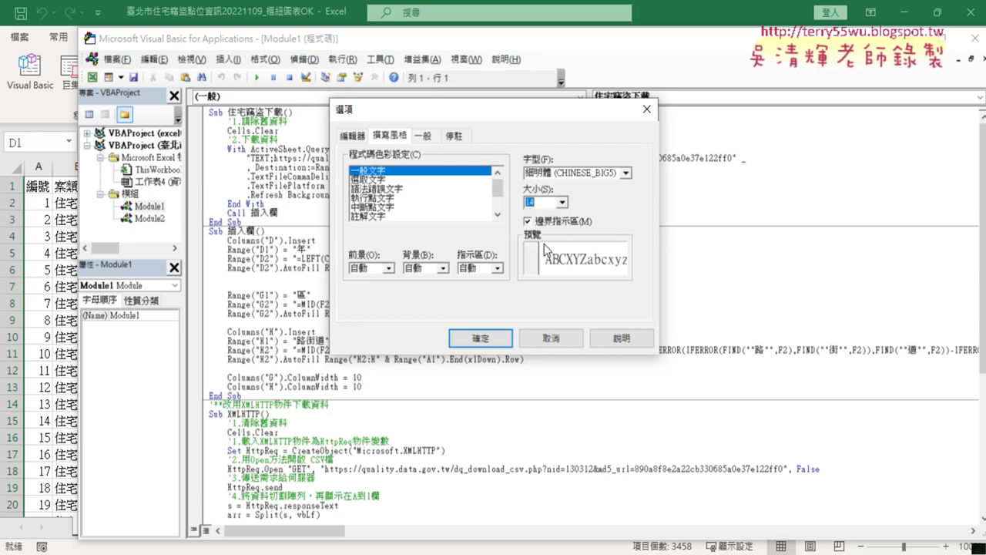
left_click(480, 339)
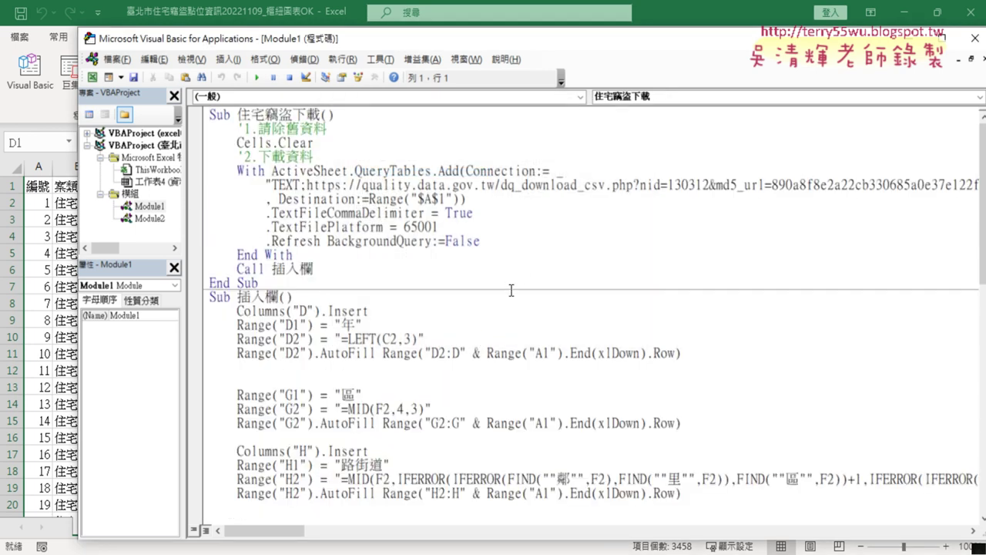
Recheck the Editor Format options, widen the project pane, and close the VBA editor.
left_click(385, 60)
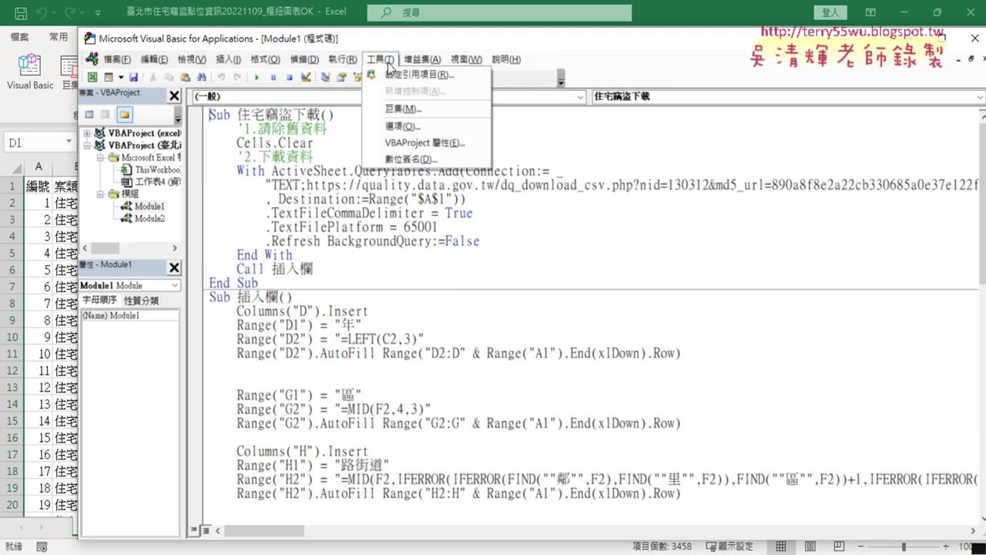
left_click(396, 126)
left_click(393, 136)
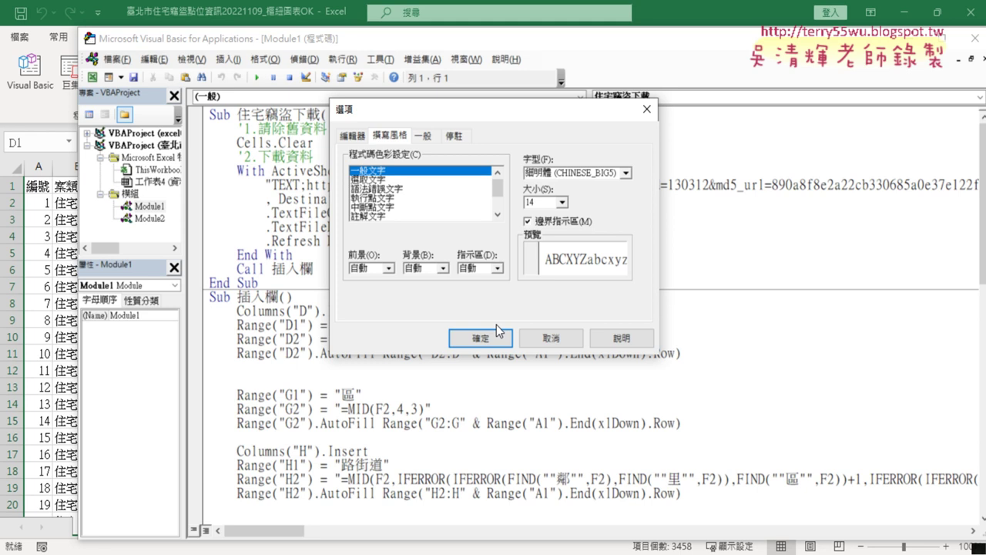
left_click(485, 340)
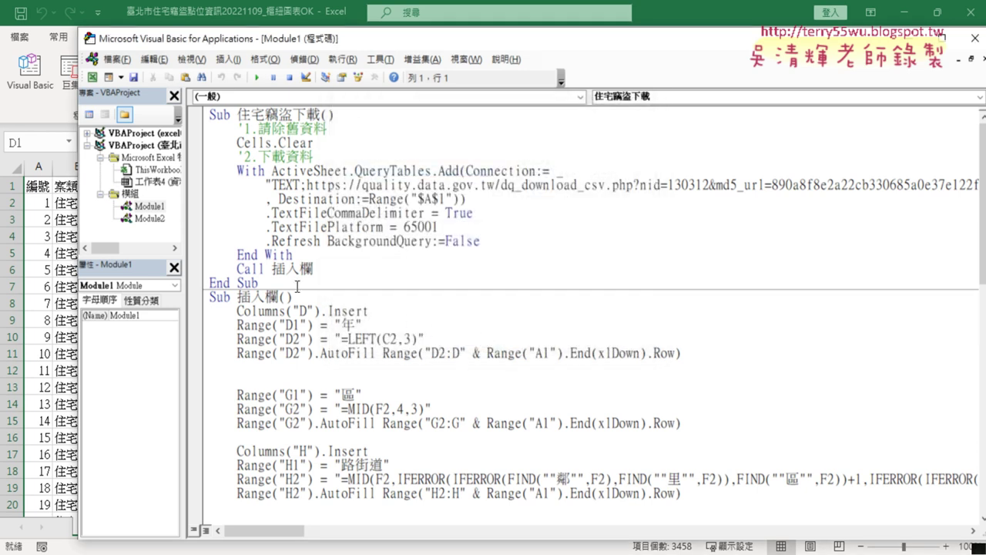
left_click_drag(186, 161, 198, 162)
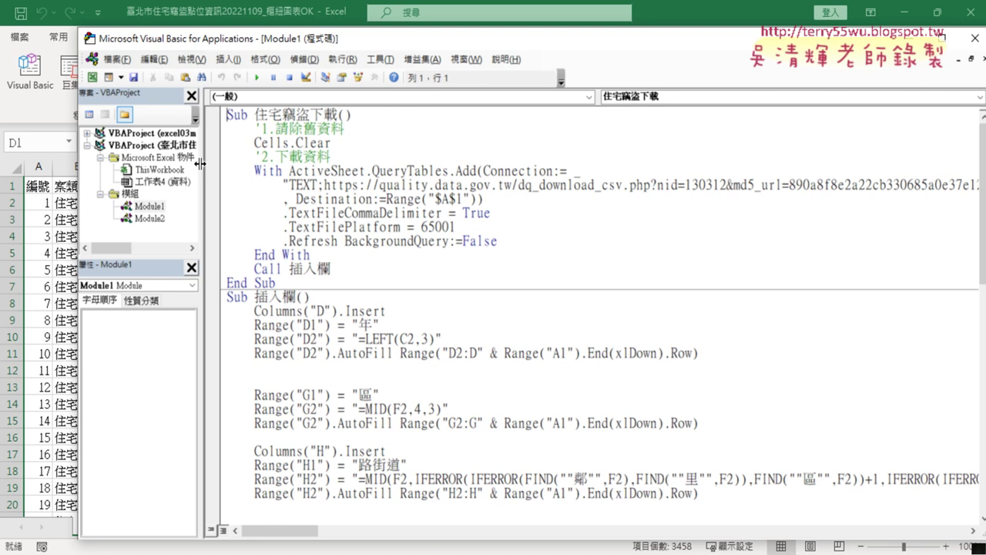
left_click(975, 38)
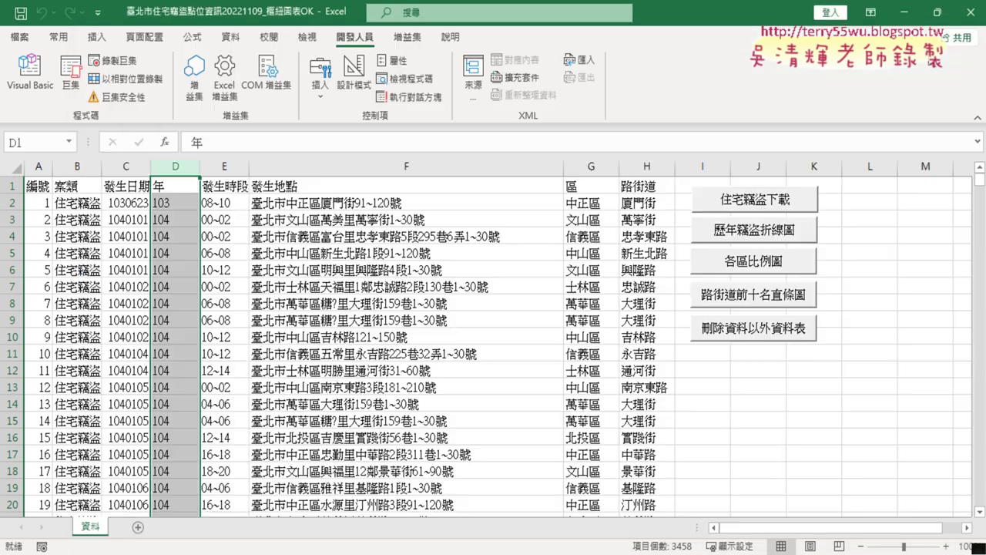
Glance at the Macros list, then open the VBA editor on Module2's 樞紐表 code.
left_click(71, 77)
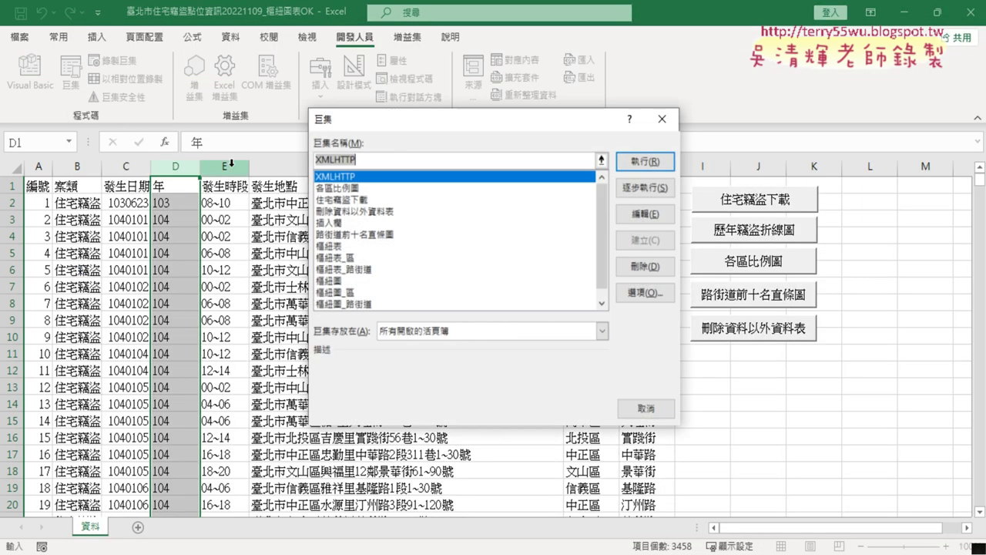
left_click(661, 121)
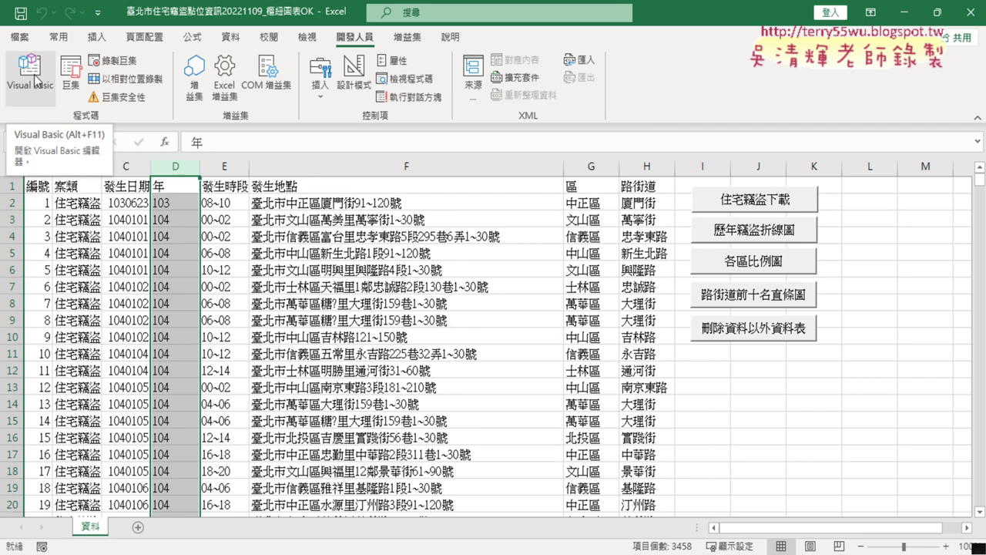
left_click(34, 81)
double_click(151, 219)
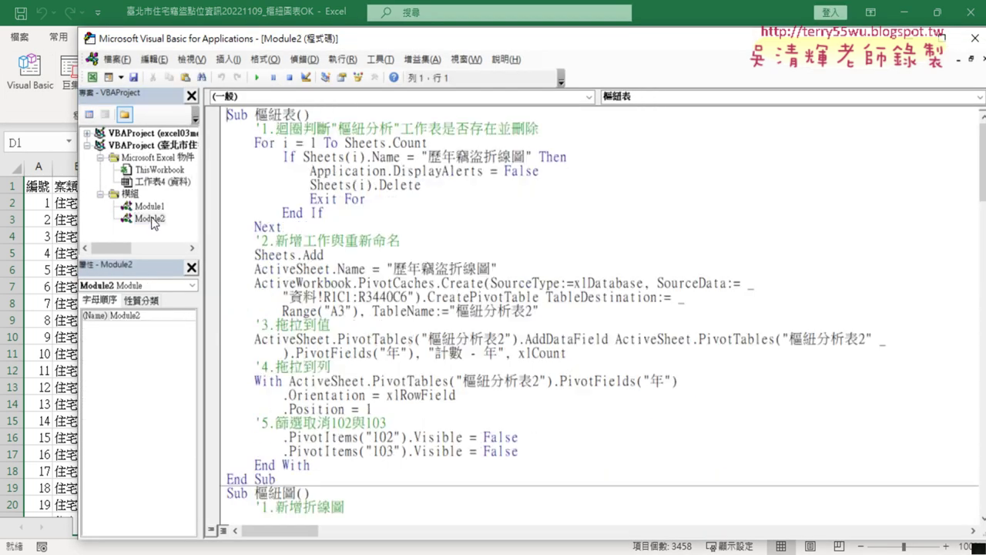
Open Module1 and highlight the 插入欄 procedure name and its four 年-column lines.
double_click(149, 207)
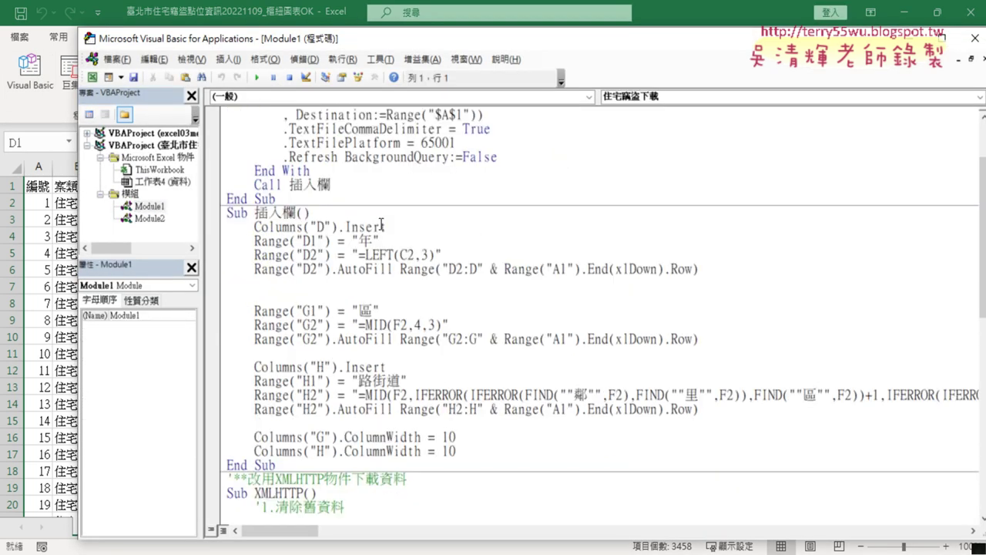
scroll(381, 224, "down", 3)
scroll(382, 224, "up", 3)
left_click_drag(258, 214, 297, 215)
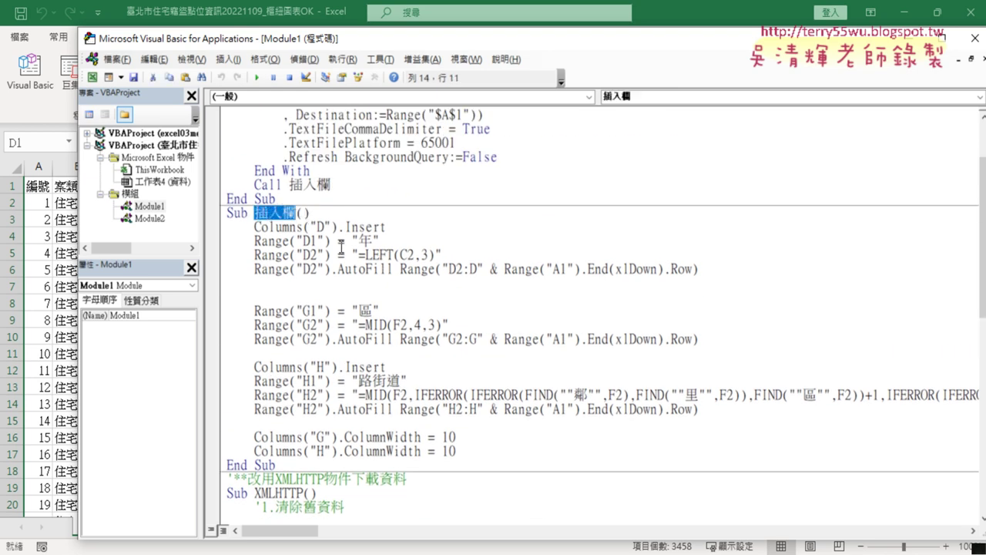
left_click_drag(743, 276, 190, 230)
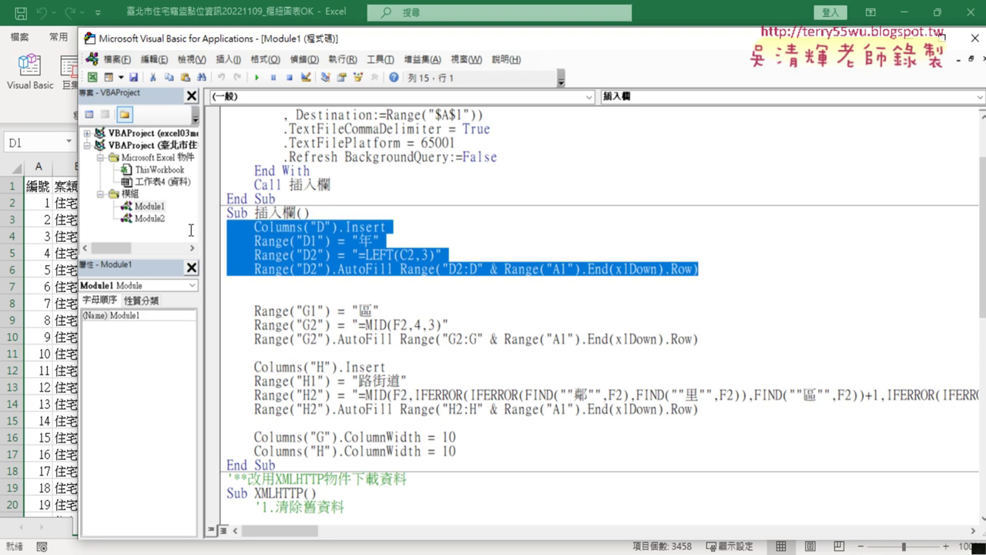
left_click(385, 324)
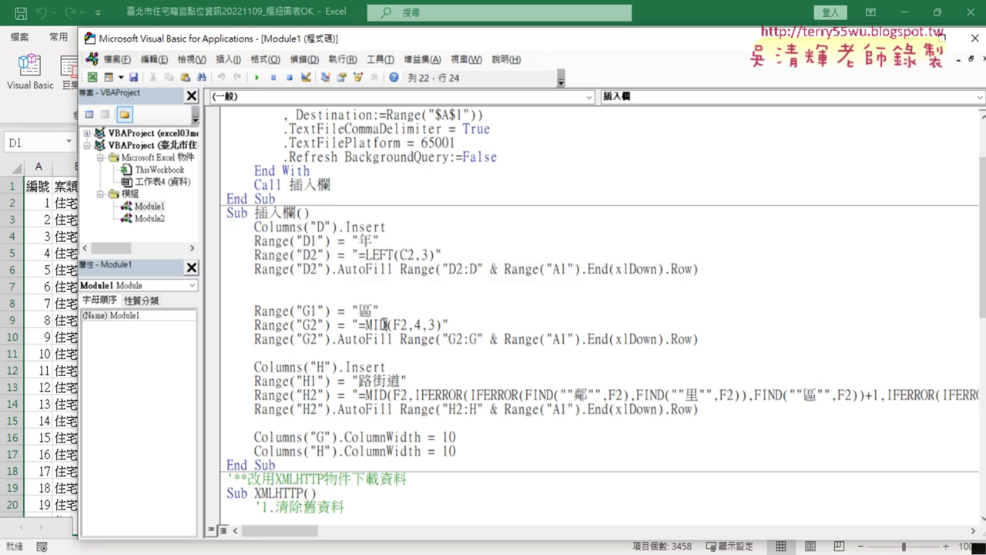
Highlight the lines setting D1 to 年, G1 to 區 and H1 to 路街道.
left_click(377, 382)
left_click_drag(379, 240, 233, 239)
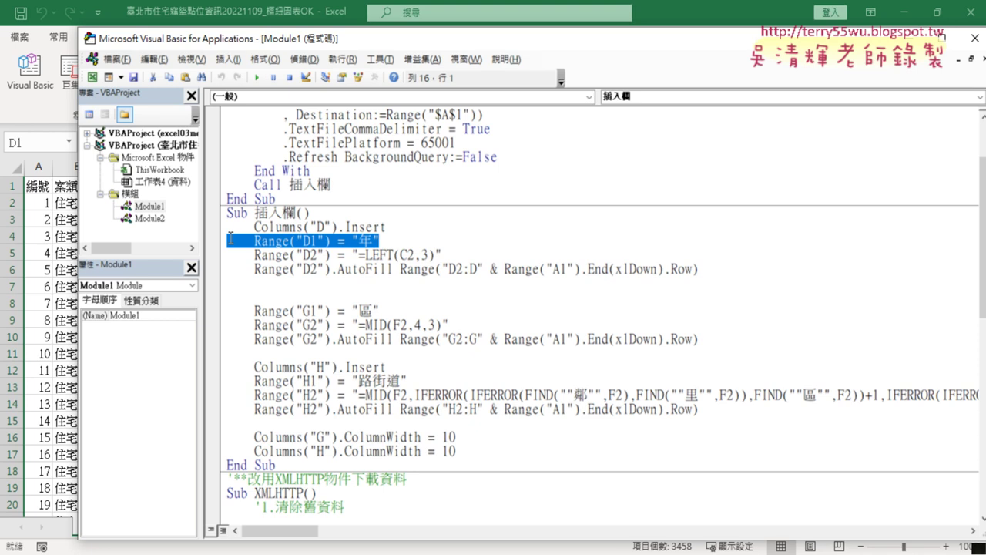
left_click_drag(379, 310, 227, 308)
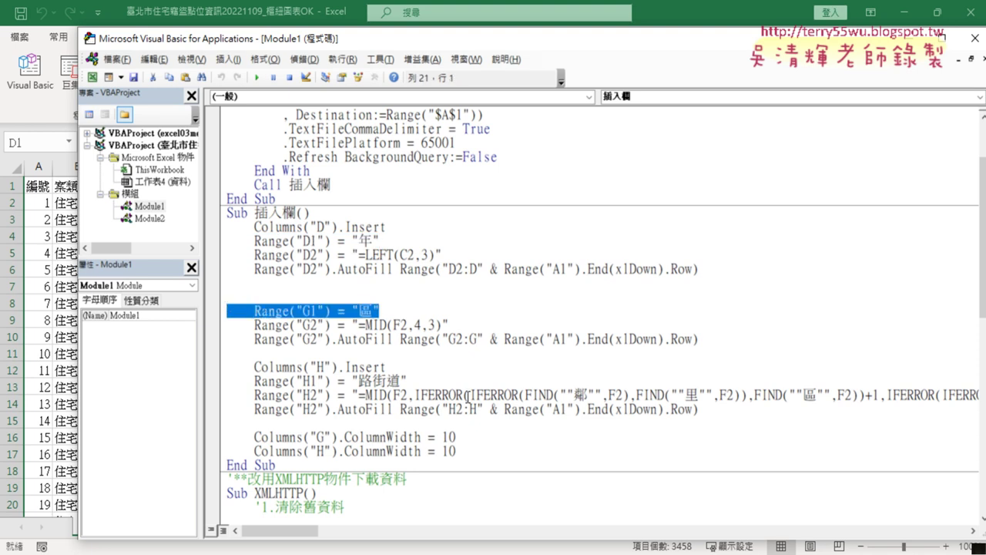
left_click_drag(433, 381, 222, 382)
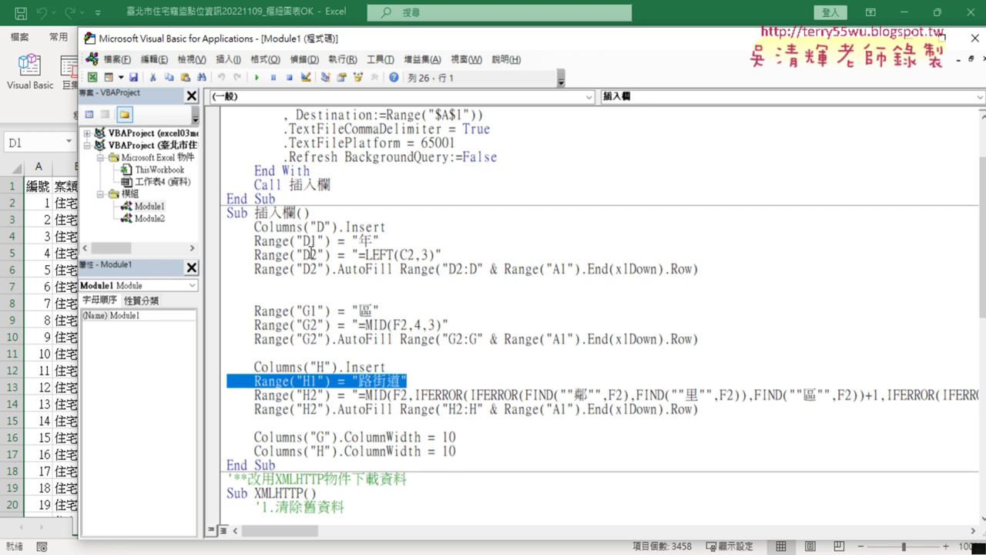
left_click_drag(255, 212, 296, 212)
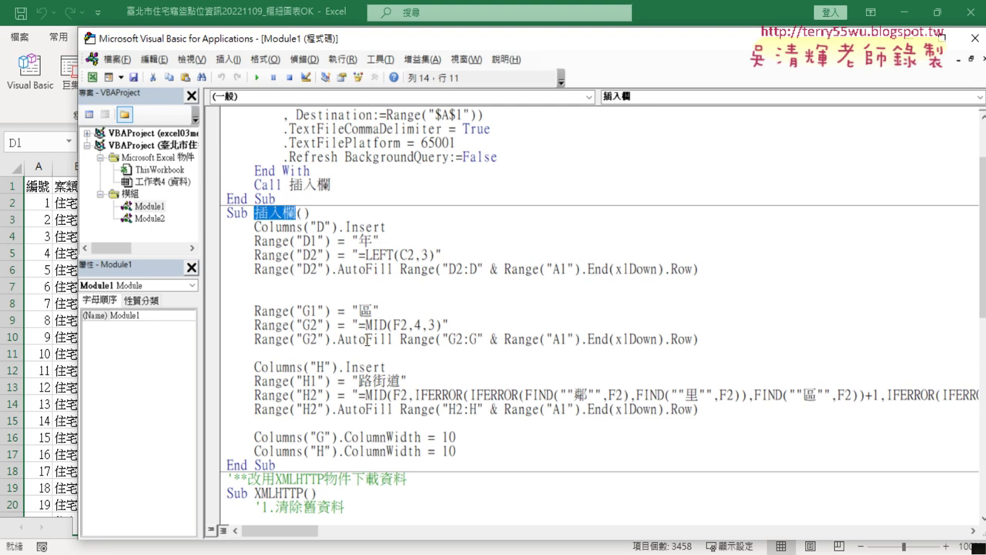
Glance at the Moodle VBA outline, then switch back to the Excel burglary workbook.
mouse_move(473, 548)
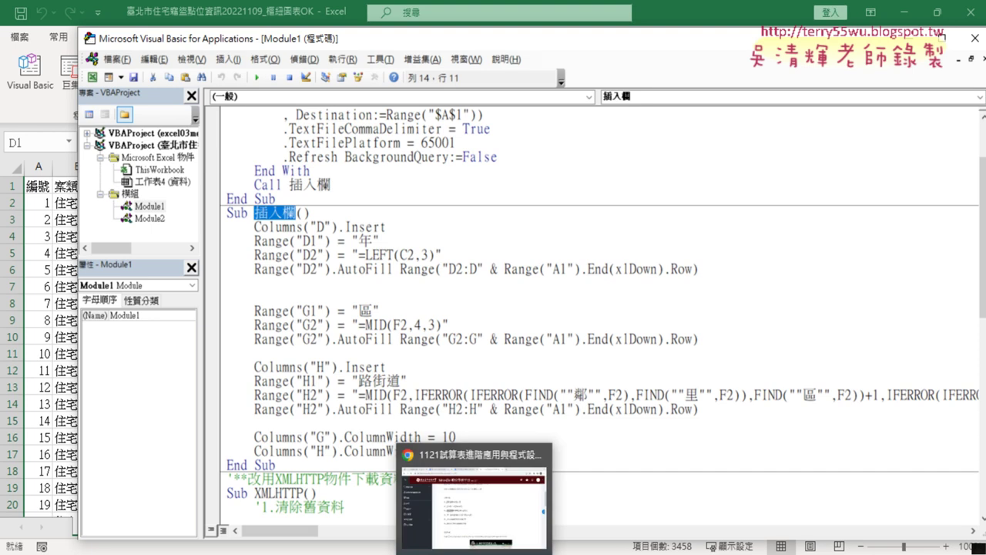
left_click(474, 500)
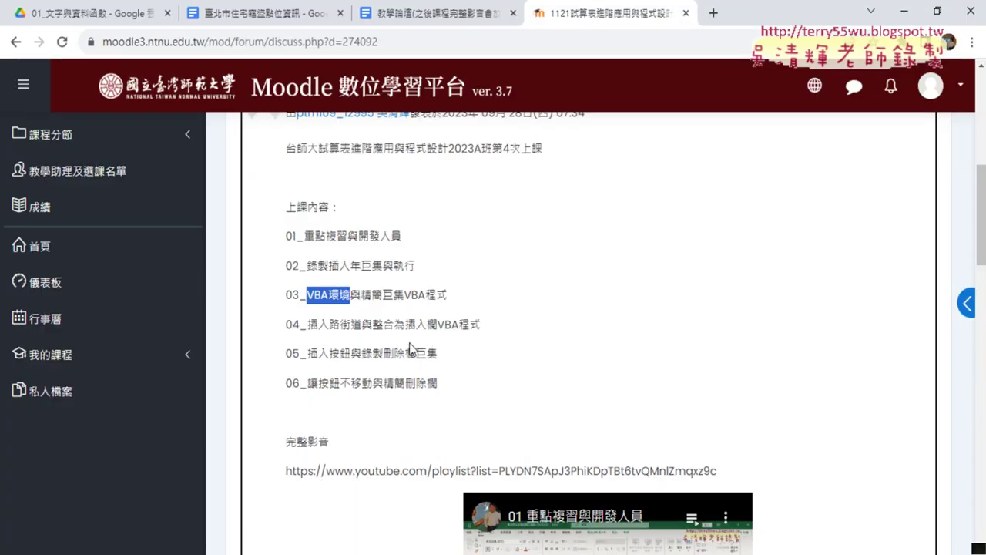
mouse_move(508, 549)
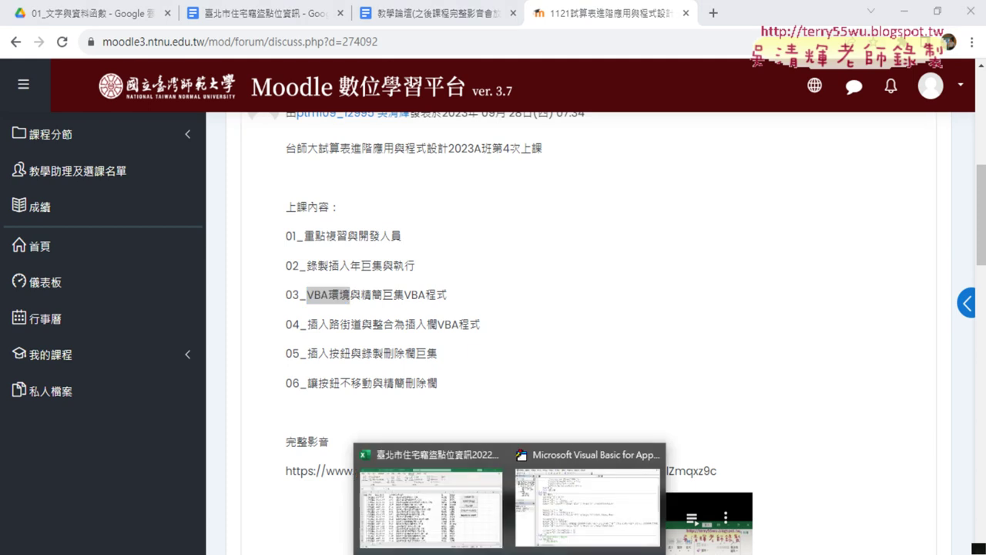
left_click(451, 496)
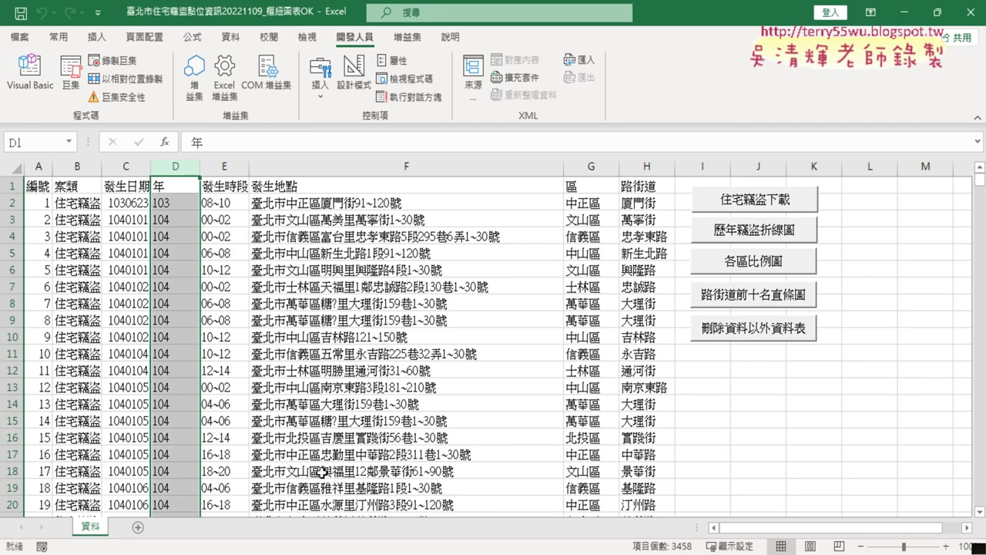
Deselect column D, select cell F9 in the burglary data, and show the Insert ribbon commands.
left_click(886, 238)
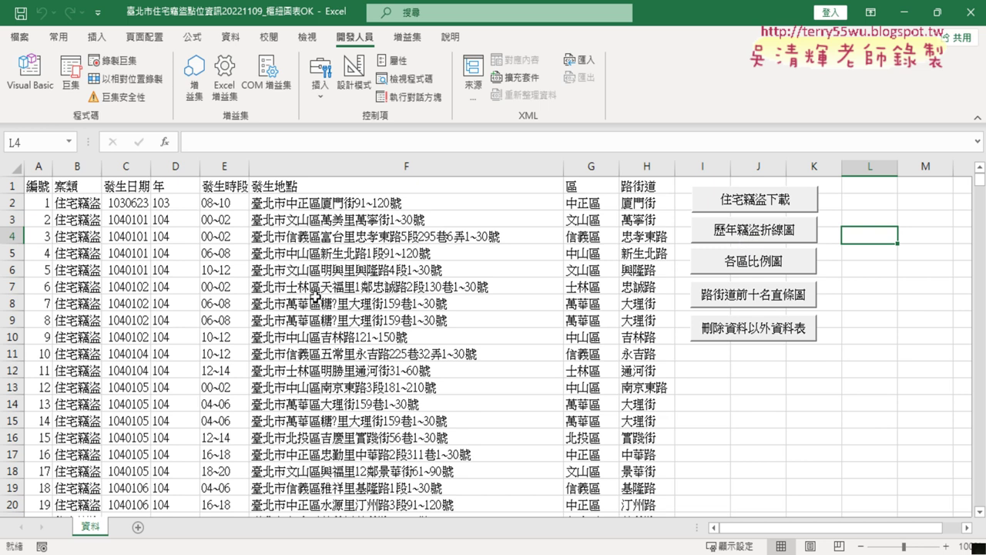
left_click(255, 315)
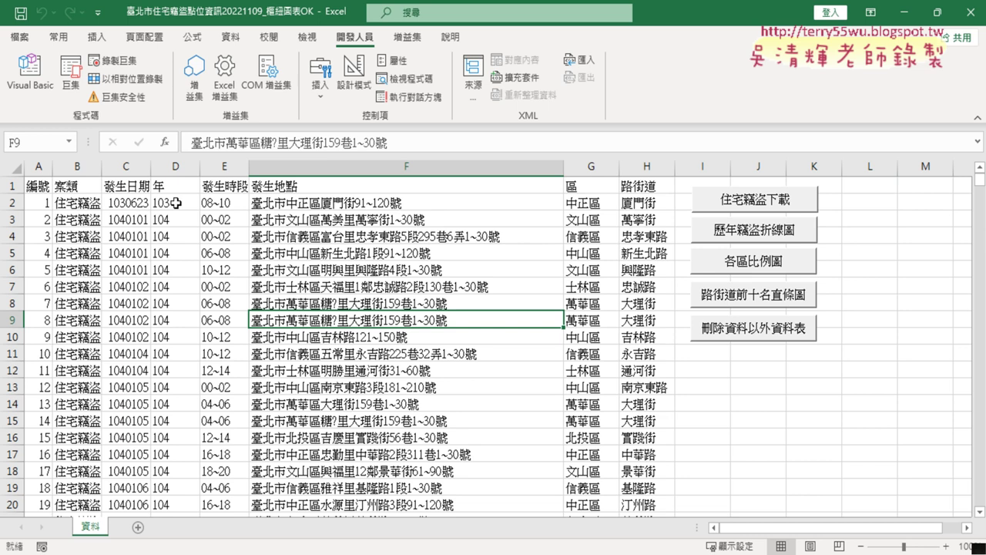
left_click(99, 38)
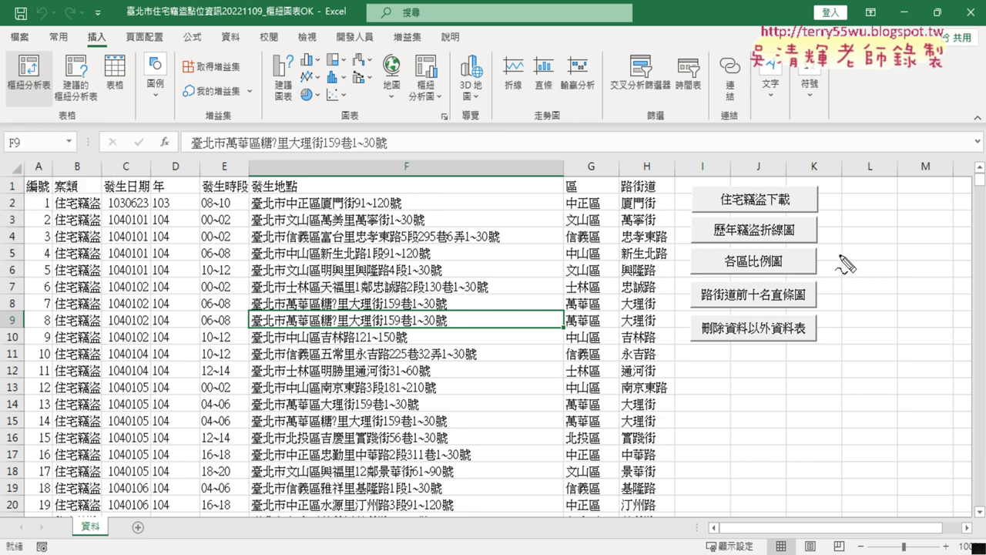
mouse_move(813, 231)
left_mouse_down()
mouse_move(736, 220)
mouse_move(801, 250)
left_mouse_up()
mouse_move(559, 335)
left_mouse_down()
mouse_move(544, 262)
mouse_move(703, 230)
mouse_move(678, 251)
left_mouse_up()
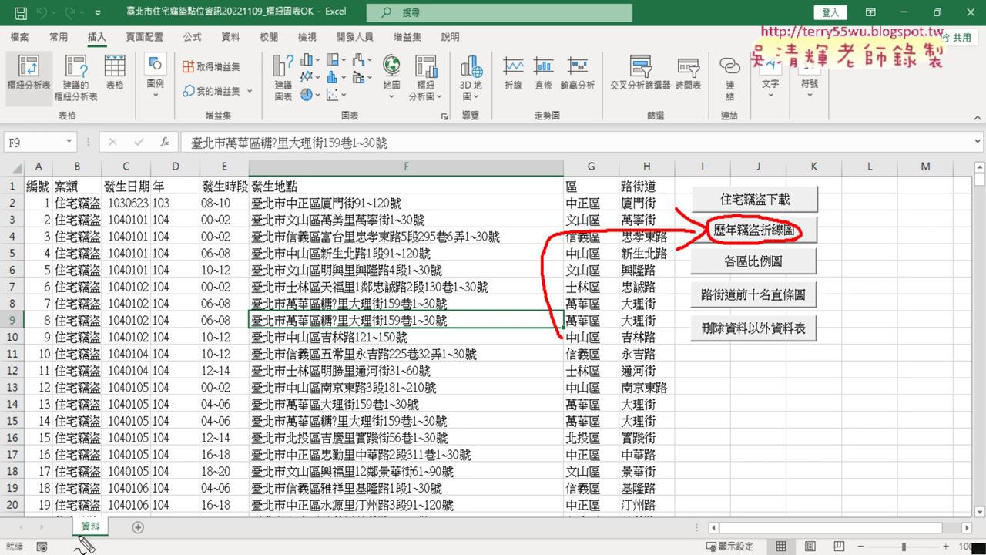
mouse_move(69, 536)
left_mouse_down()
mouse_move(35, 515)
mouse_move(77, 536)
left_mouse_up()
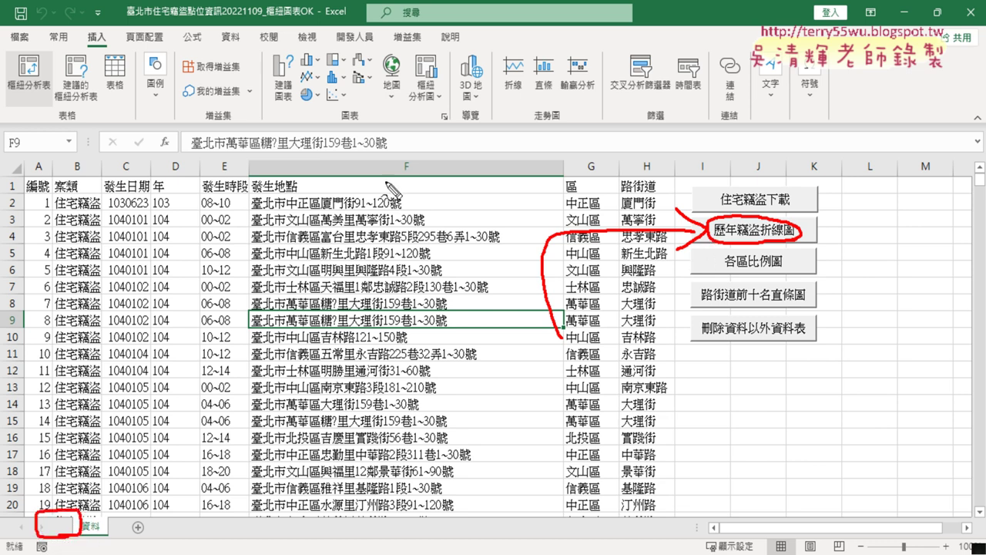
mouse_move(677, 207)
left_mouse_down()
mouse_move(67, 484)
mouse_move(66, 502)
left_mouse_up()
left_click_drag(137, 461, 70, 493)
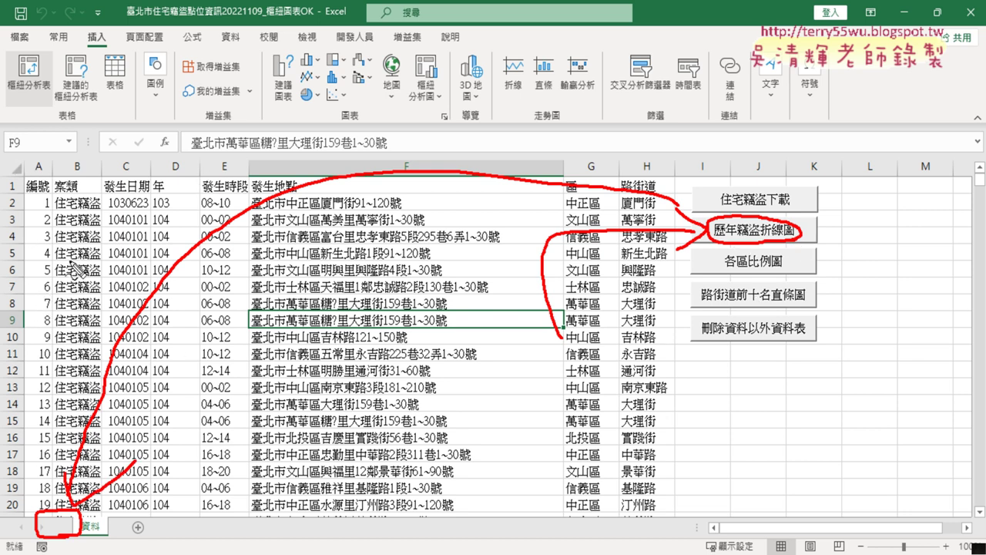
key("Escape")
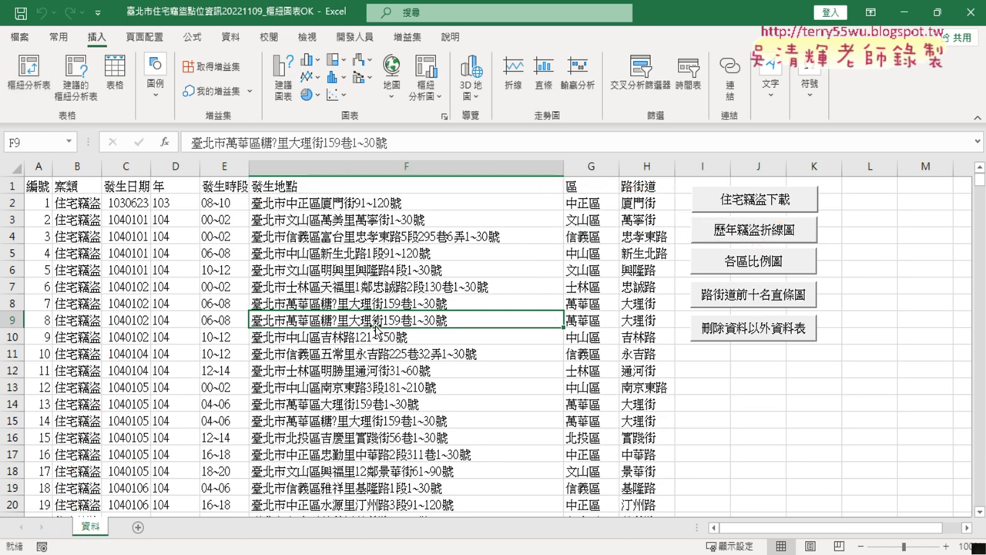
left_click(747, 233)
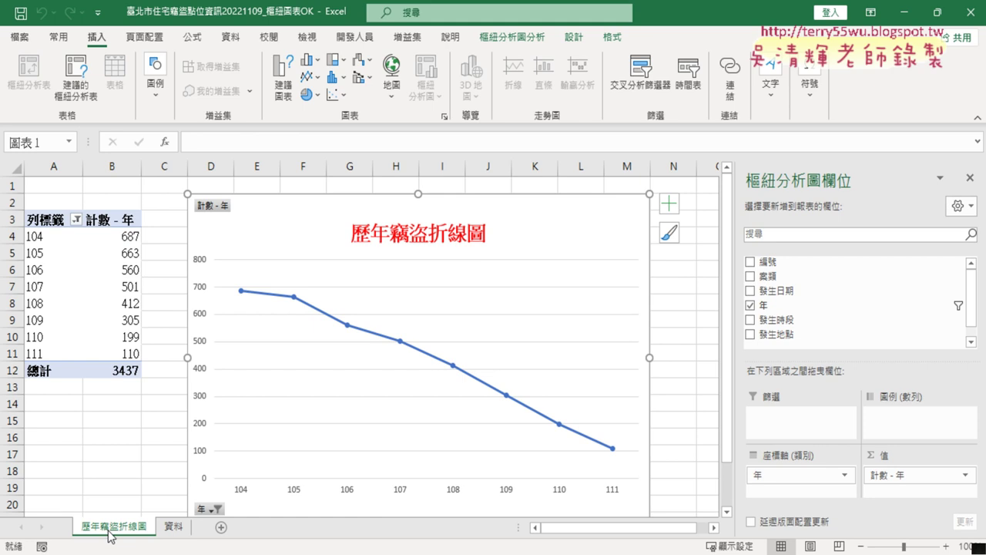
left_click(69, 287)
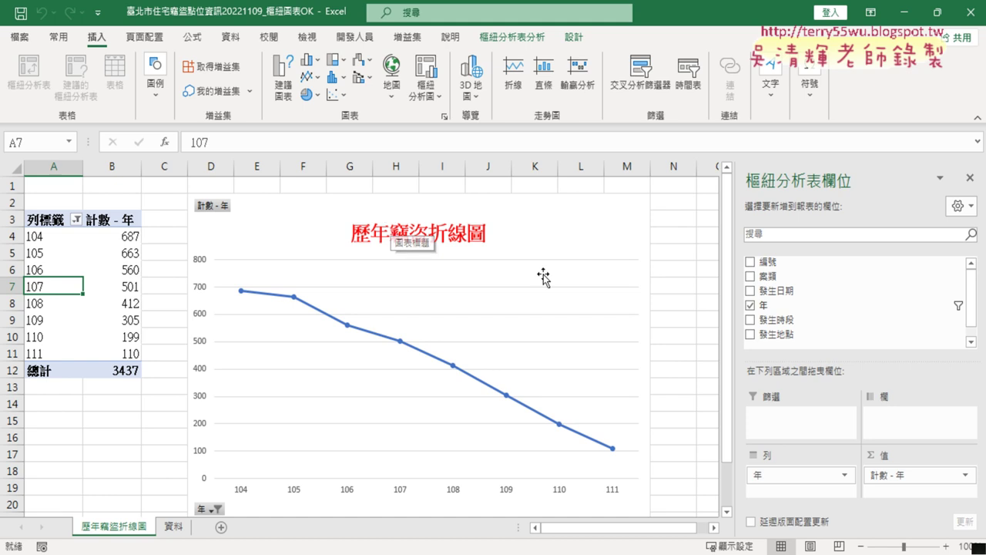
scroll(632, 281, "down", 1)
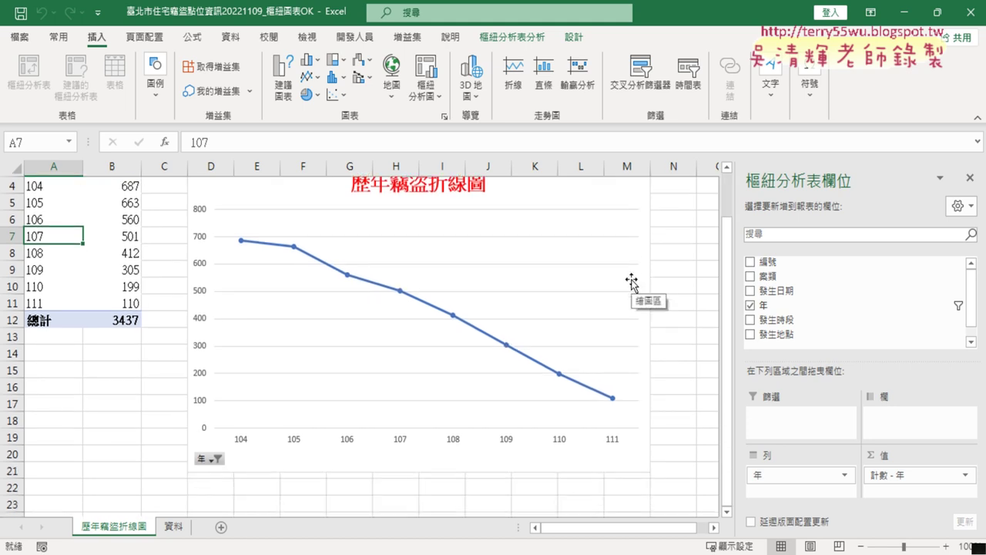
scroll(633, 281, "up", 1)
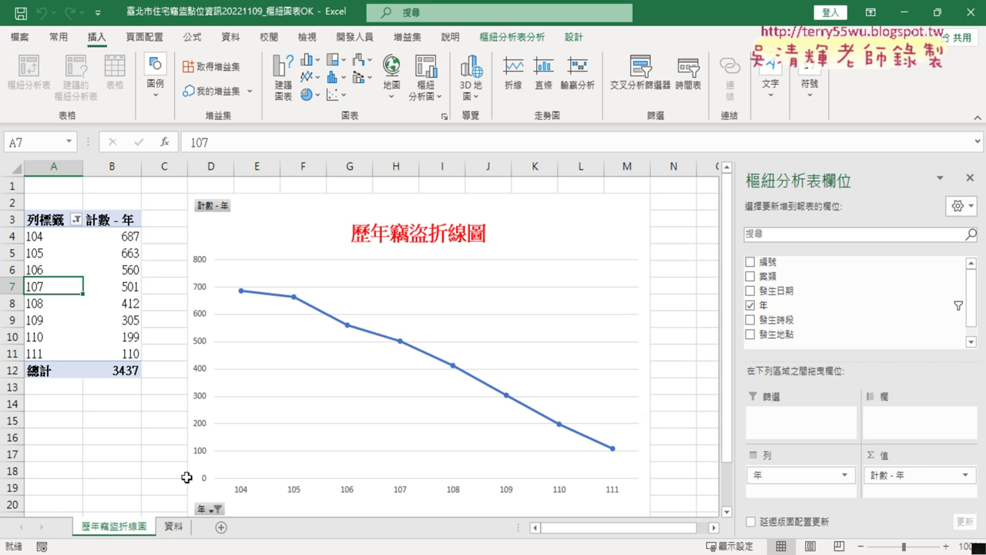
right_click(111, 530)
left_click(139, 339)
left_click(454, 333)
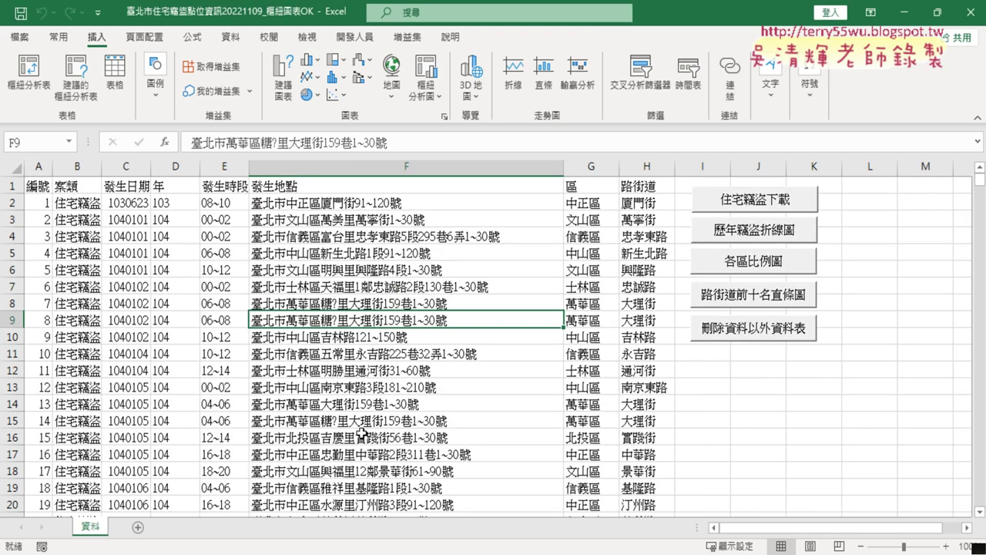
Run the 歷年竊盜折線圖 button's macro to rebuild the yearly 104–111 pivot and line chart.
left_click(755, 225)
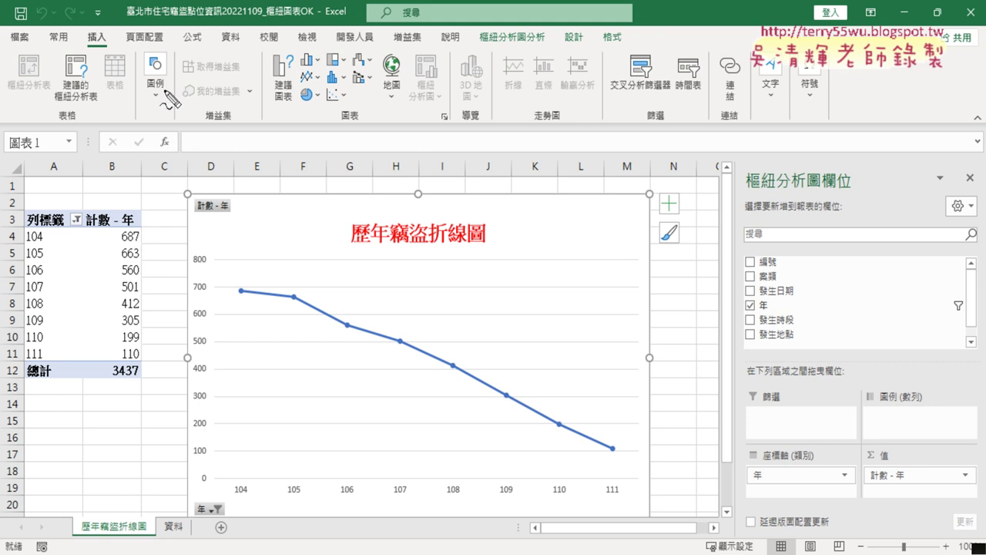
Make several drags across the sheet, then cancel with Escape.
left_click_drag(164, 96, 171, 501)
mouse_move(167, 155)
left_mouse_down()
mouse_move(73, 158)
mouse_move(78, 182)
left_mouse_up()
left_click_drag(108, 416, 83, 416)
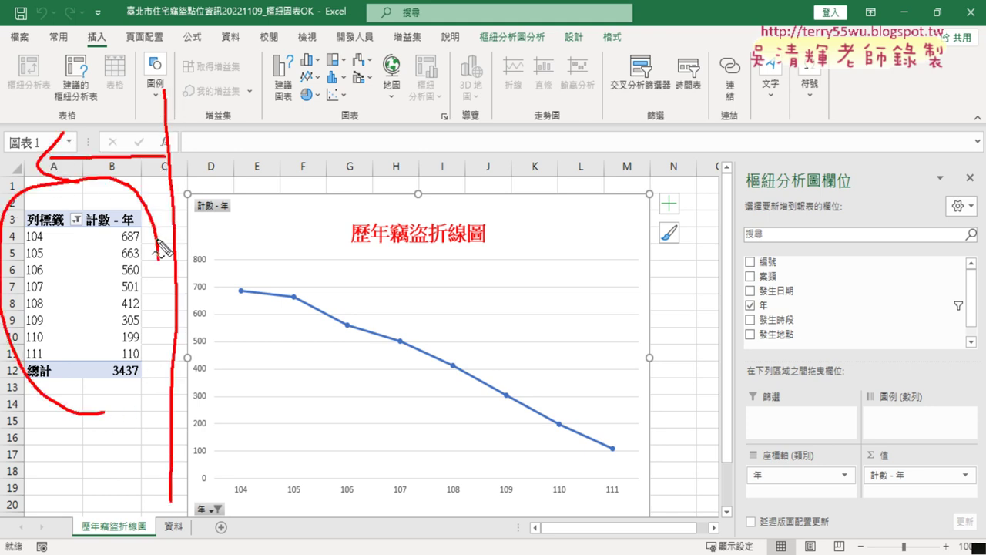
left_click_drag(496, 497, 475, 493)
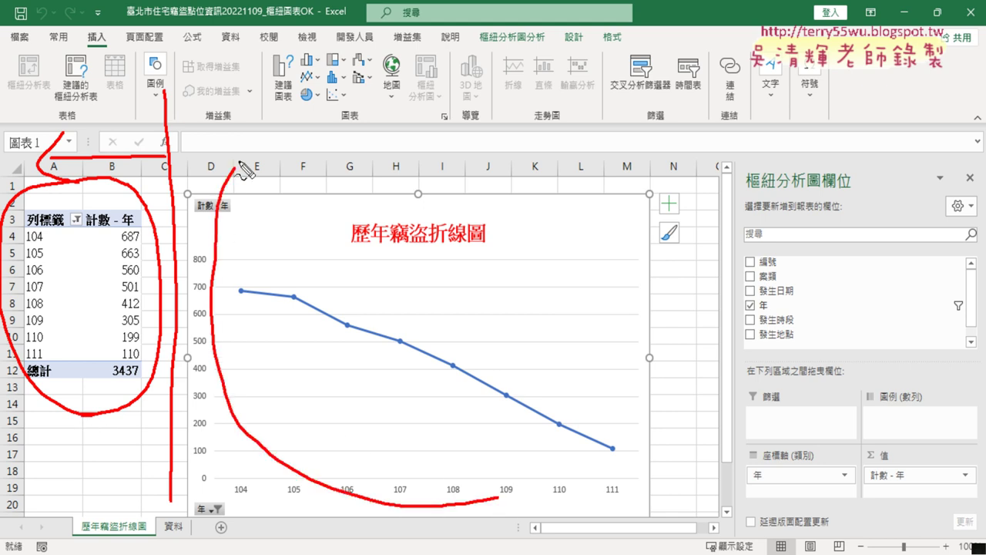
left_click_drag(190, 142, 239, 164)
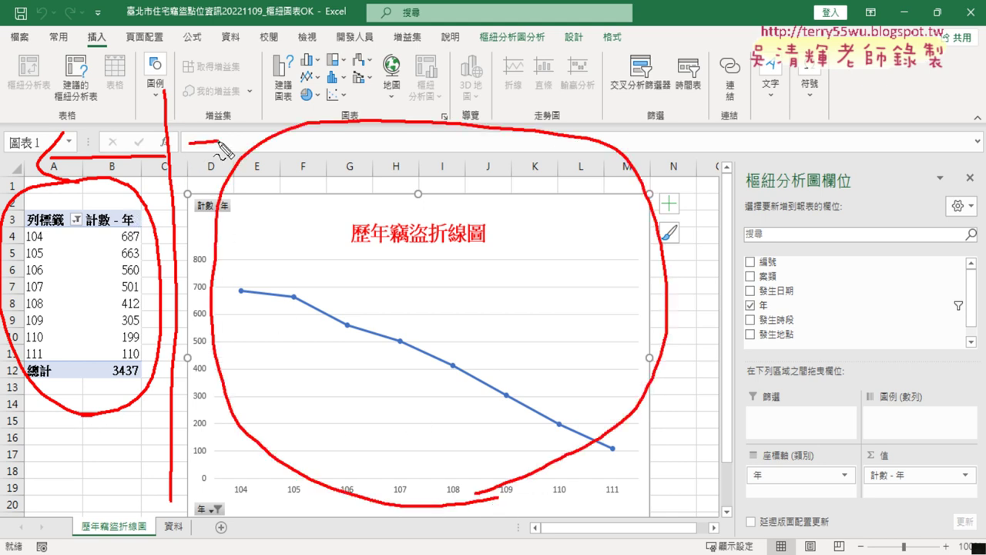
left_click_drag(90, 56, 92, 77)
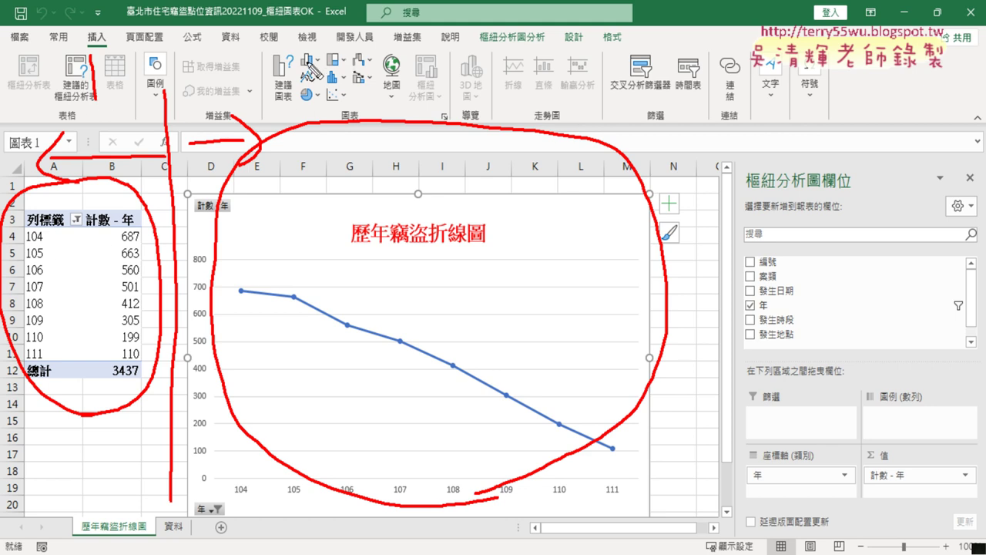
mouse_move(306, 60)
left_mouse_down()
mouse_move(335, 89)
mouse_move(367, 94)
left_mouse_up()
left_click_drag(139, 102, 146, 106)
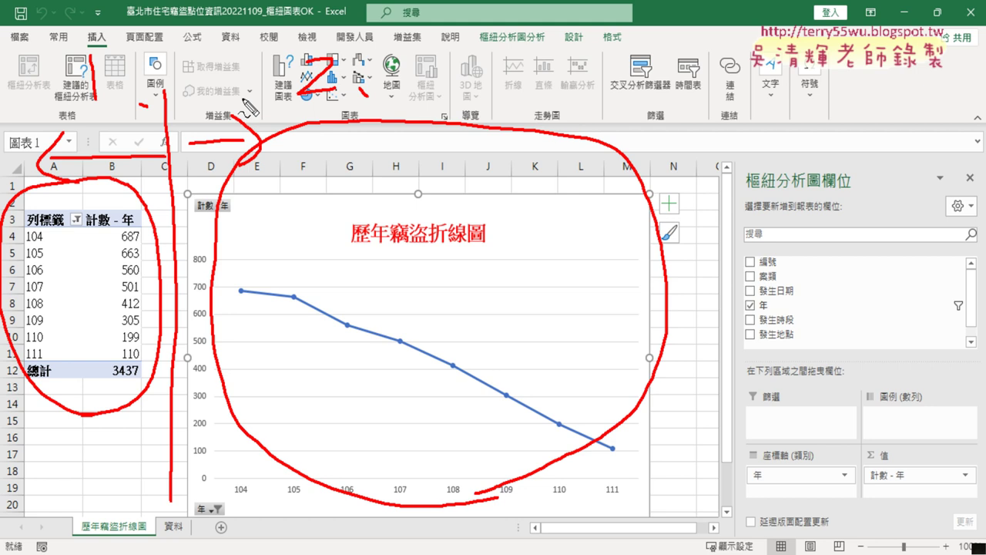
key("Escape")
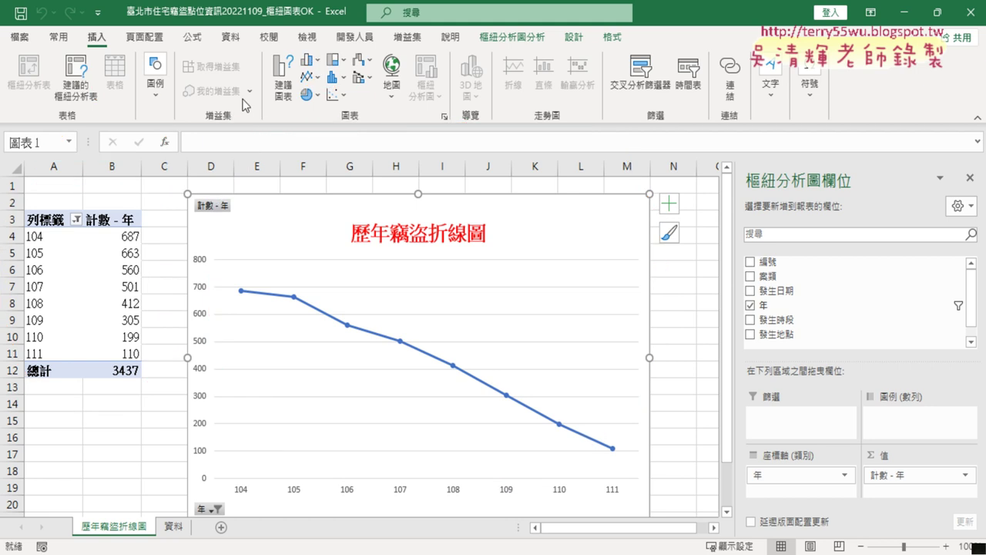
Delete the 歷年竊盜折線圖 sheet and confirm the deletion.
right_click(138, 531)
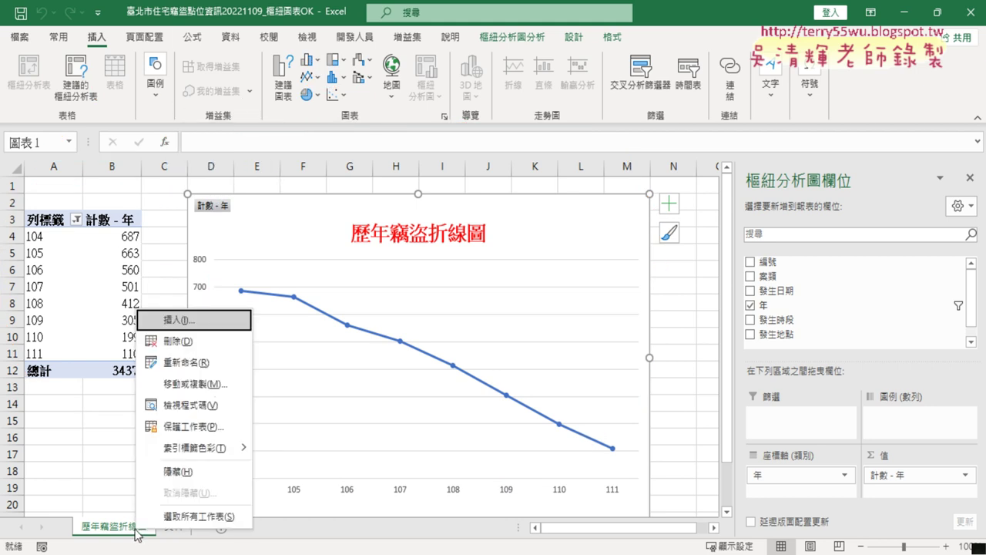
left_click(192, 344)
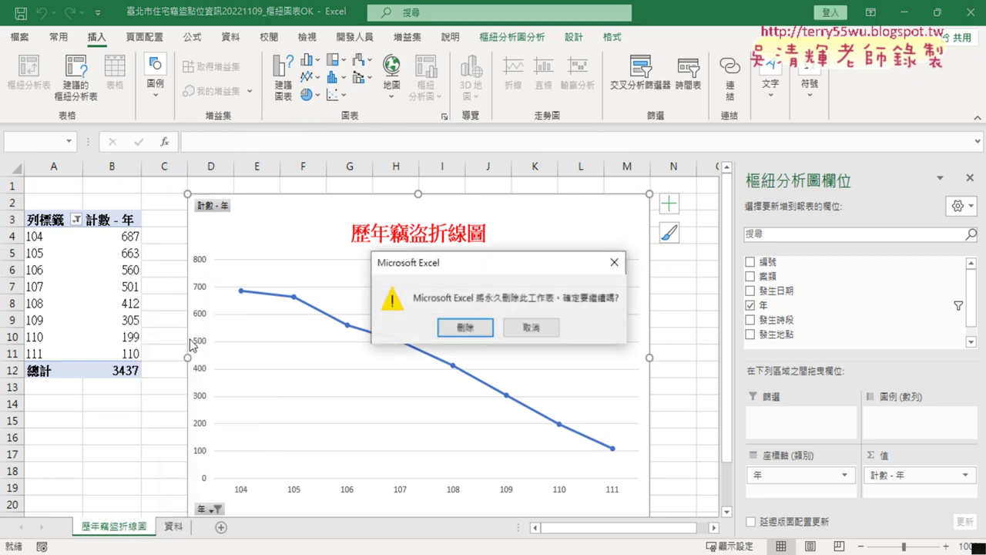
left_click(465, 327)
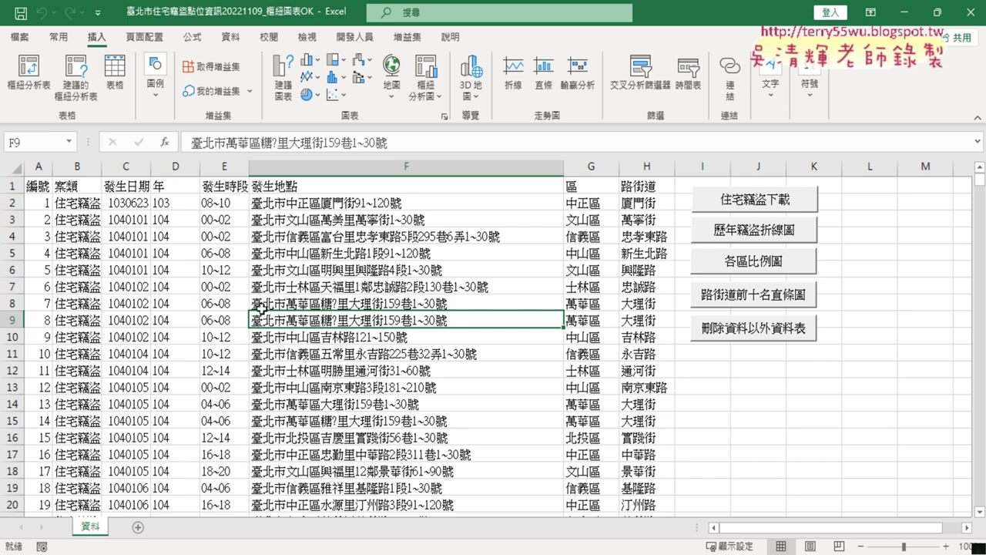
Create a pivot table on a new sheet with 年 as rows and 計數 - 年 as the count value.
left_click(29, 89)
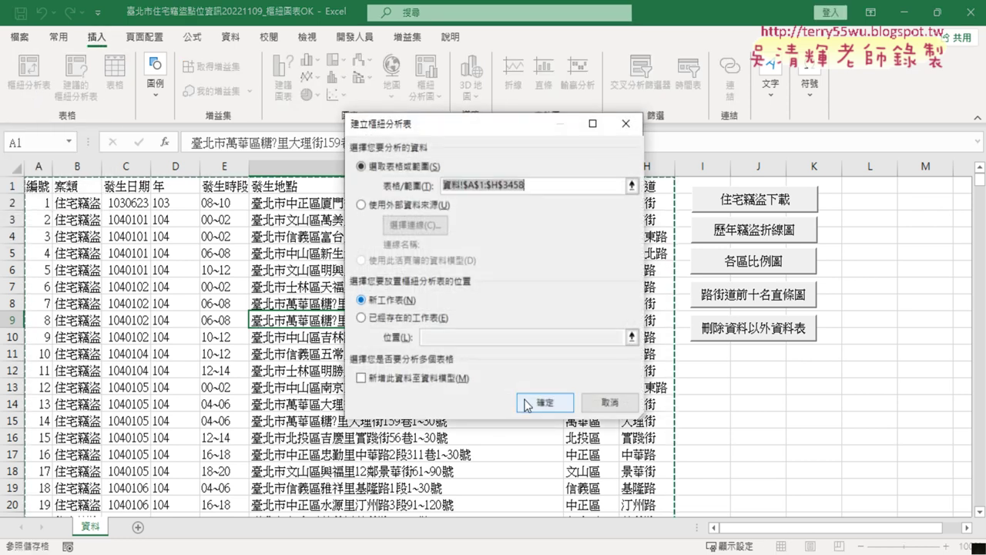
left_click(533, 399)
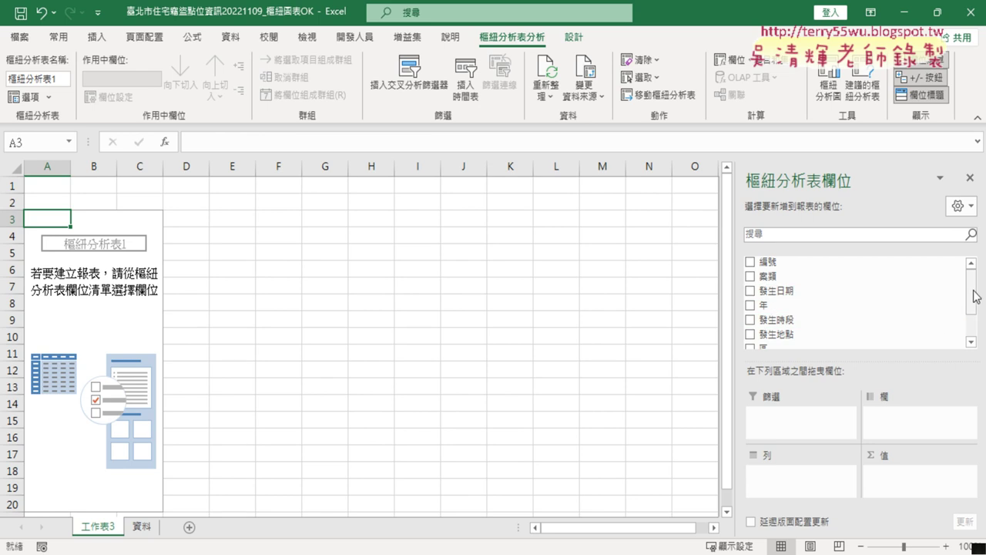
scroll(972, 298, "down", 2)
left_click_drag(766, 262, 782, 474)
left_click_drag(763, 262, 907, 478)
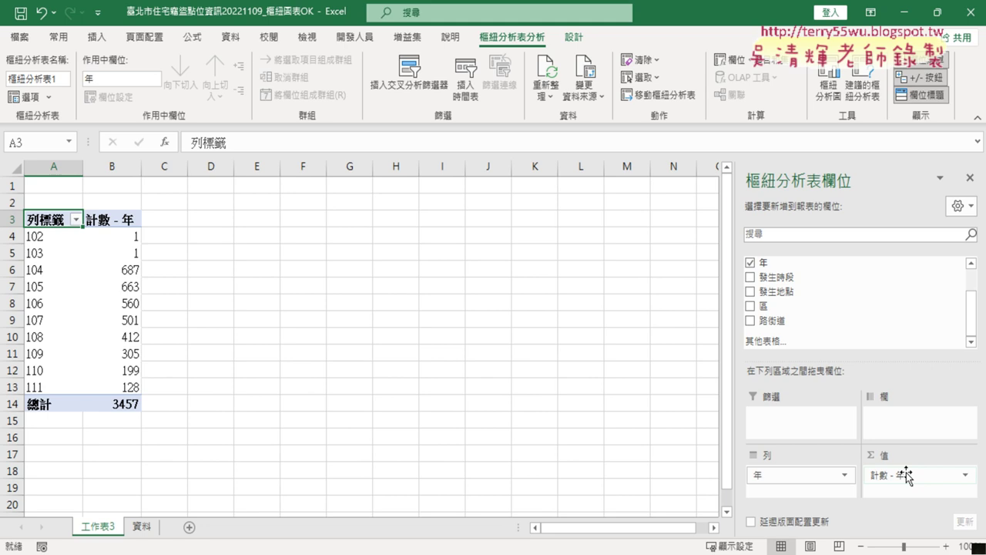
left_click(964, 475)
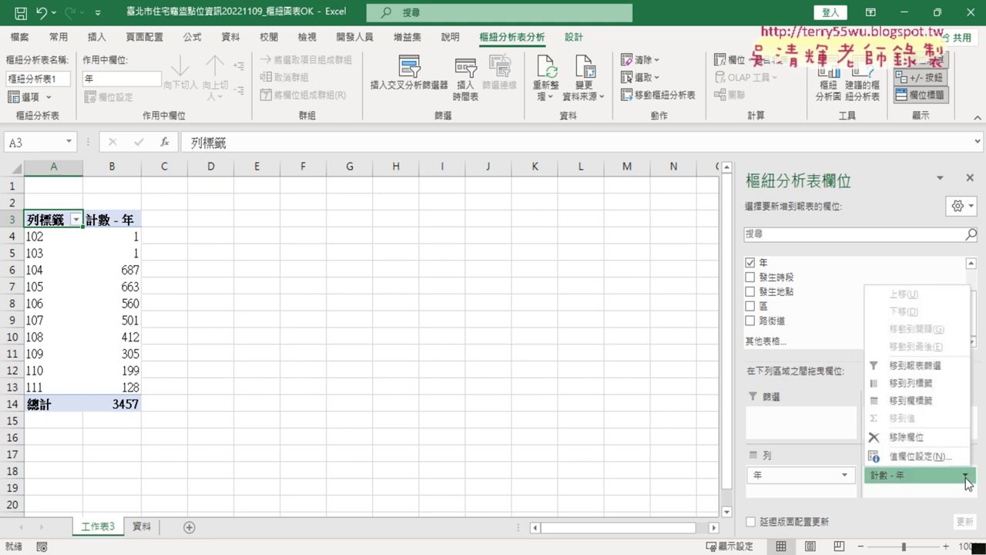
left_click(920, 456)
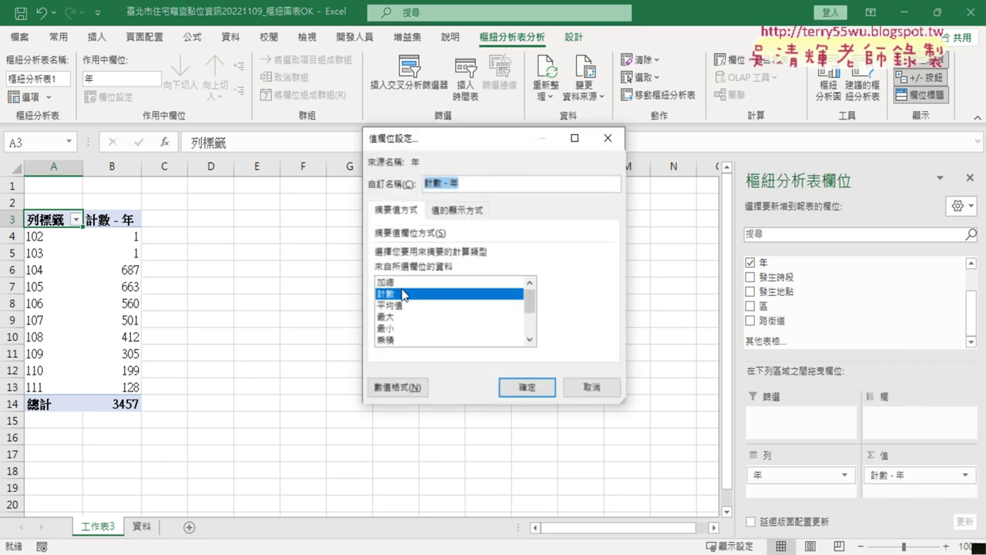
left_click(527, 387)
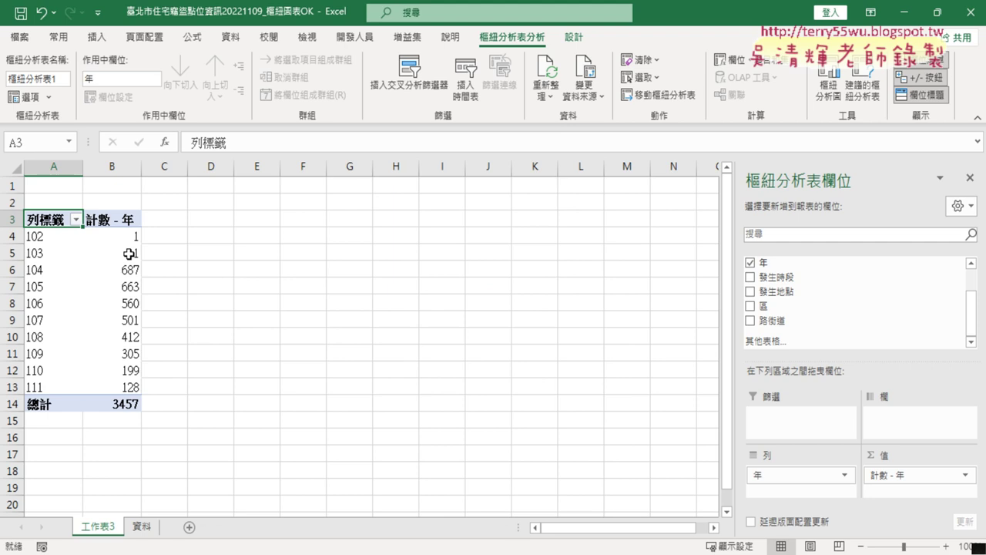
Filter the year row labels to exclude 102 and 103, leaving years 104–111.
left_click(76, 220)
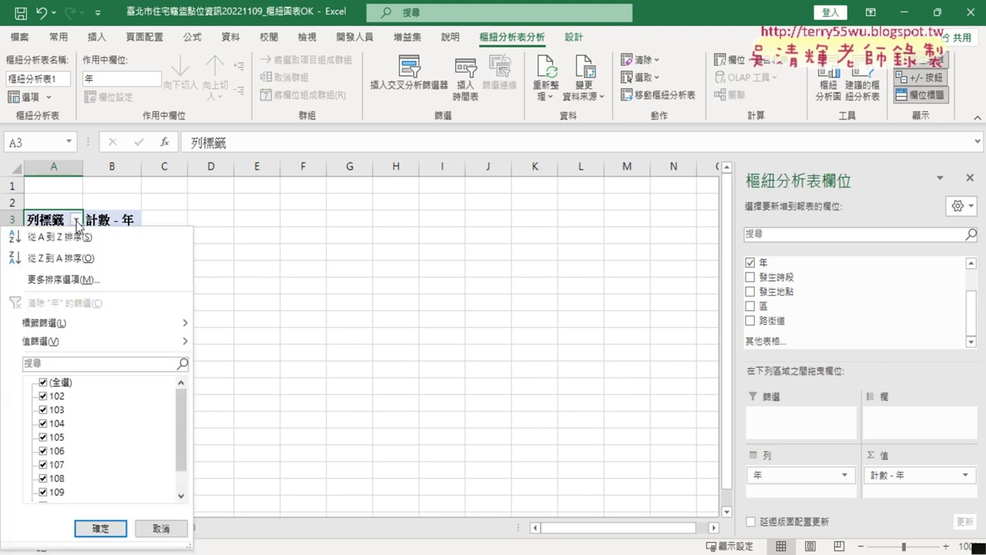
left_click(46, 396)
left_click(46, 409)
scroll(129, 468, "down", 2)
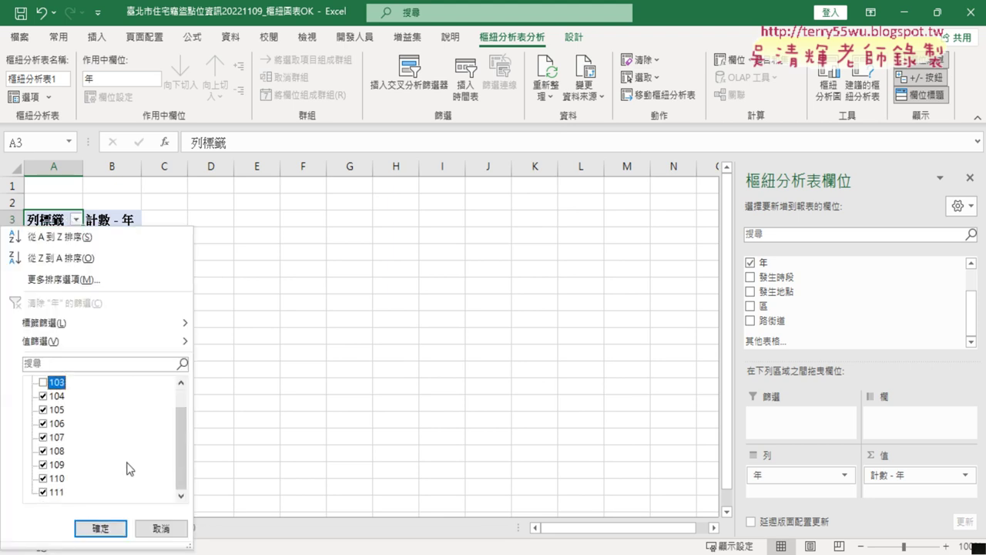
left_click(57, 502)
left_click(100, 528)
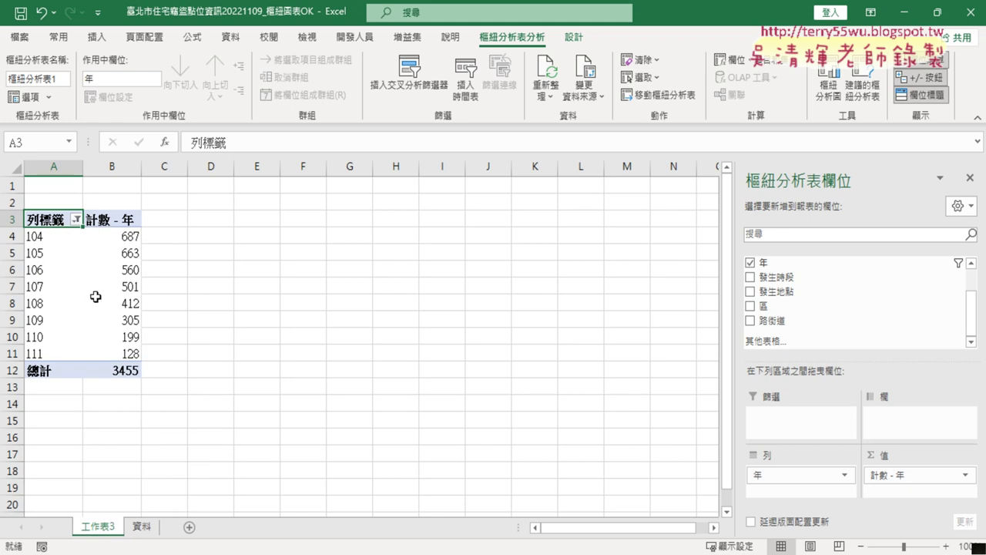
mouse_move(97, 265)
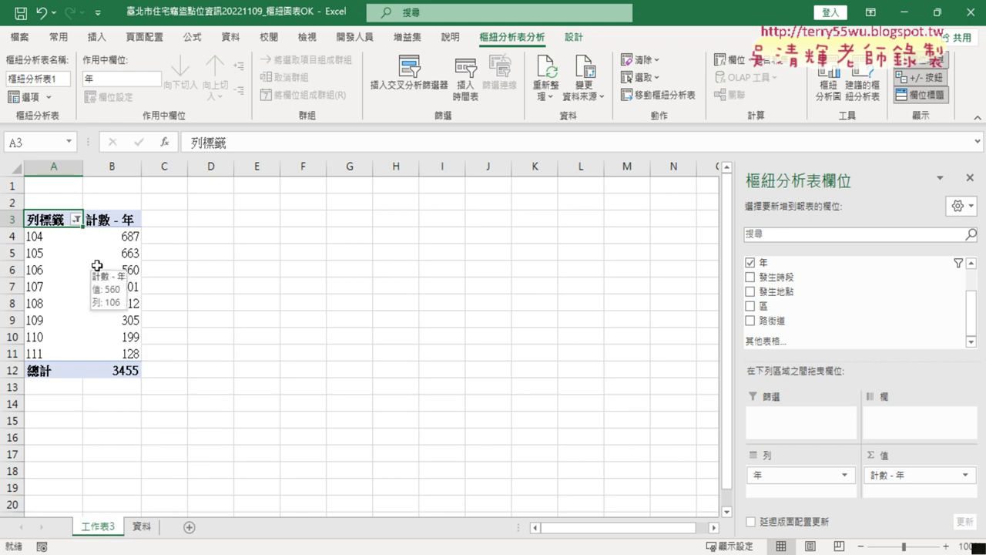
Delete the 工作表3 sheet from its tab menu and confirm the deletion.
right_click(100, 529)
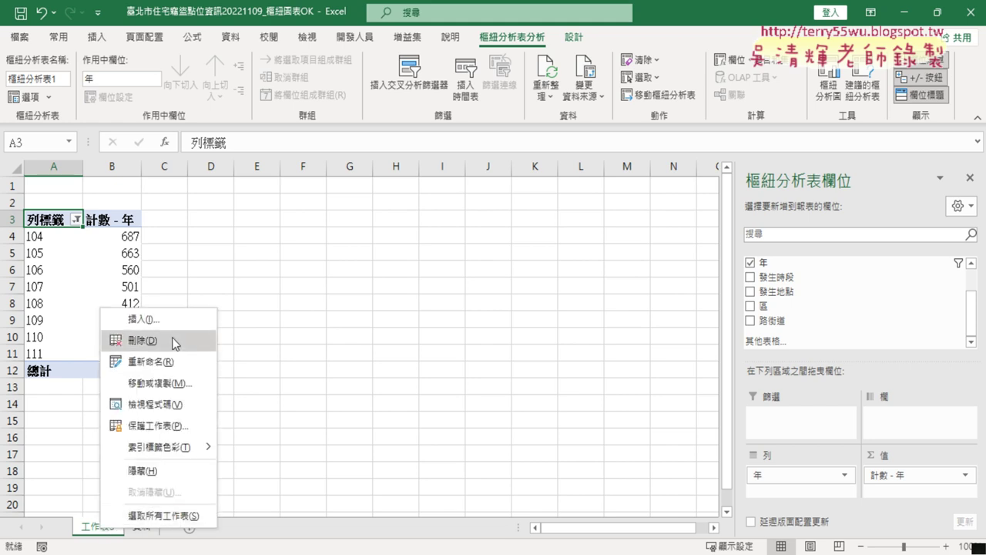
left_click(174, 343)
left_click(463, 328)
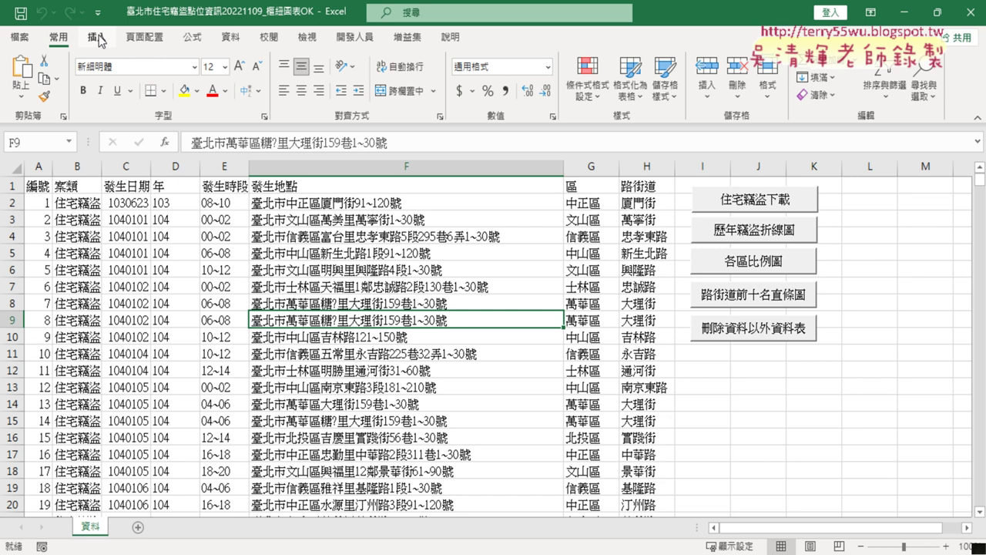
Start recording a macro named 樞紐表, agreeing to replace the existing 樞紐表 macro.
left_click(360, 37)
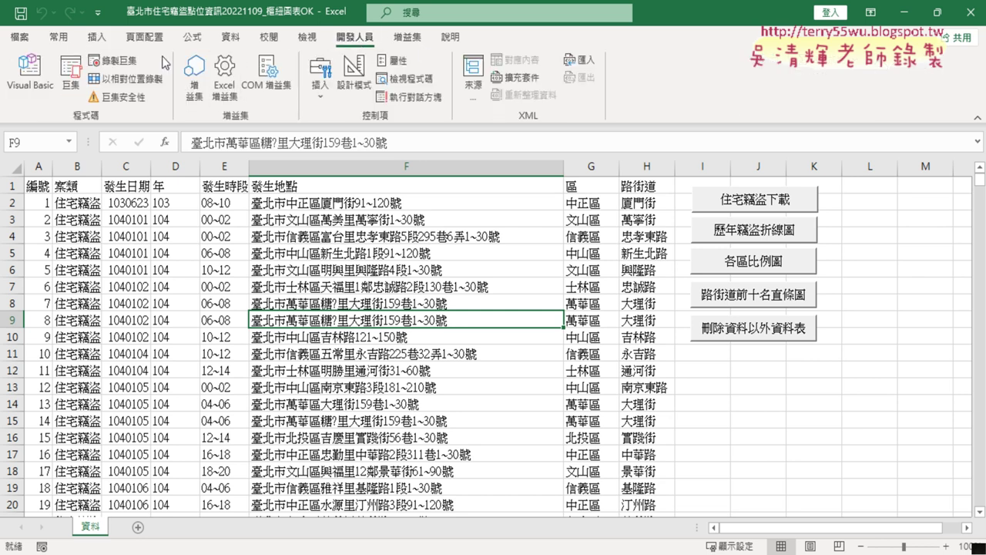
left_click(127, 62)
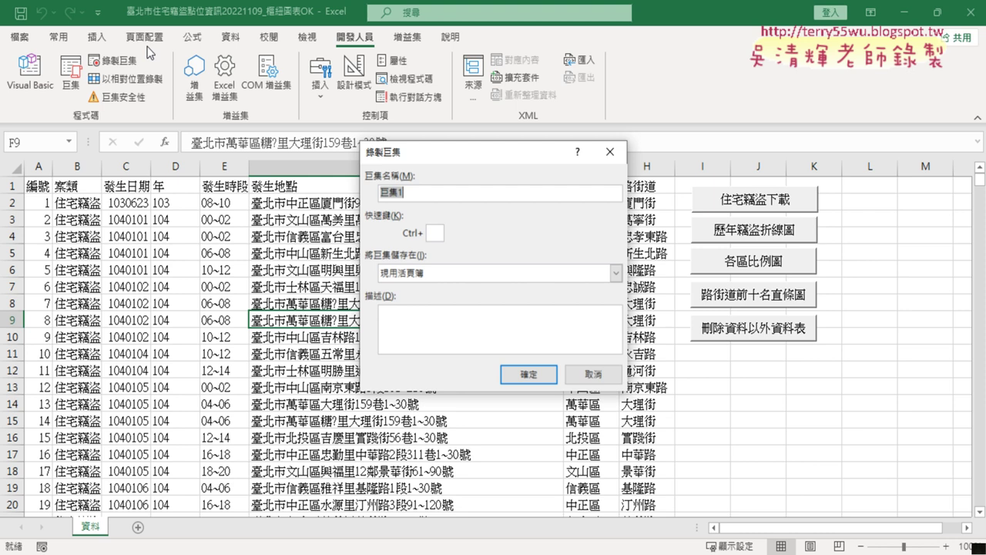
type("ㄕ")
type("書")
type("紐")
type("表")
key("Return")
left_click(550, 377)
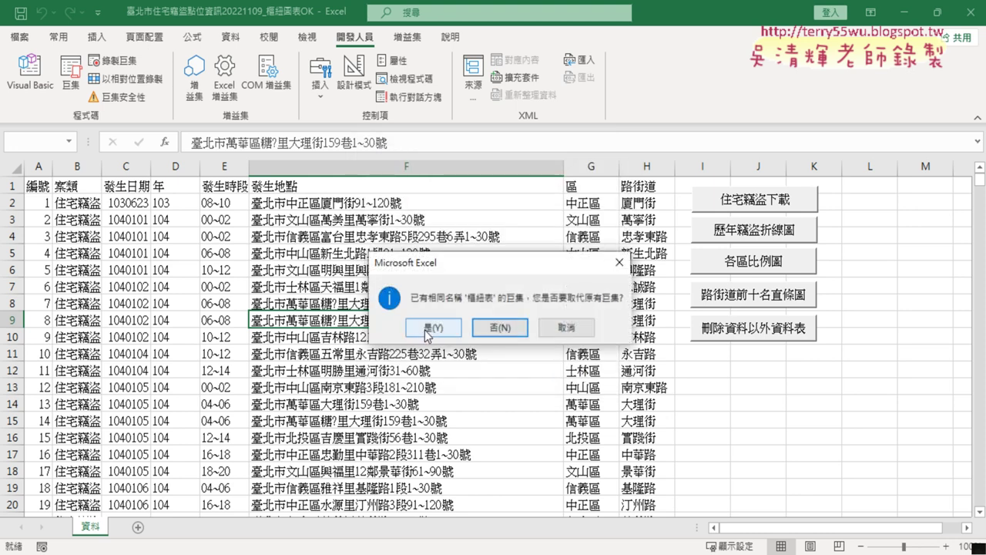
left_click(428, 331)
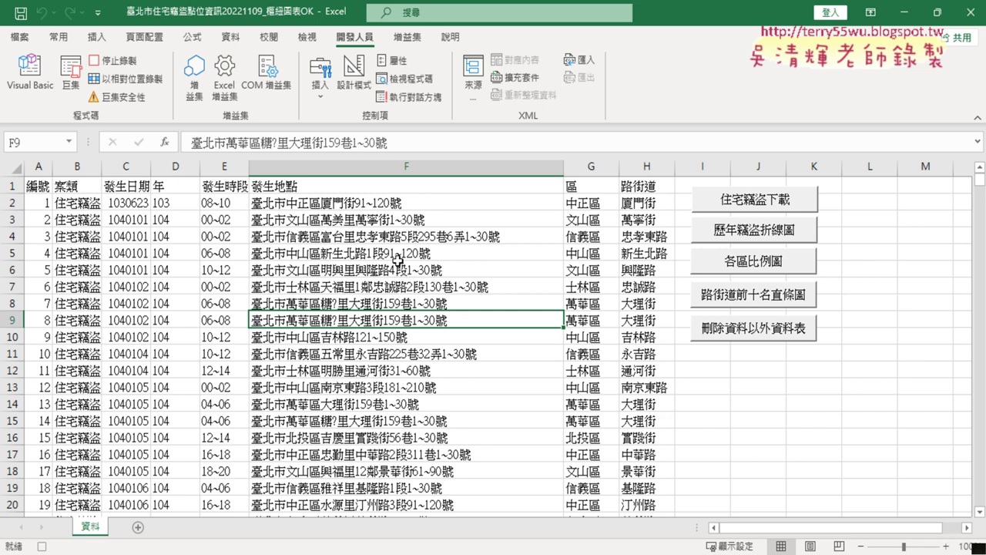
left_click(97, 37)
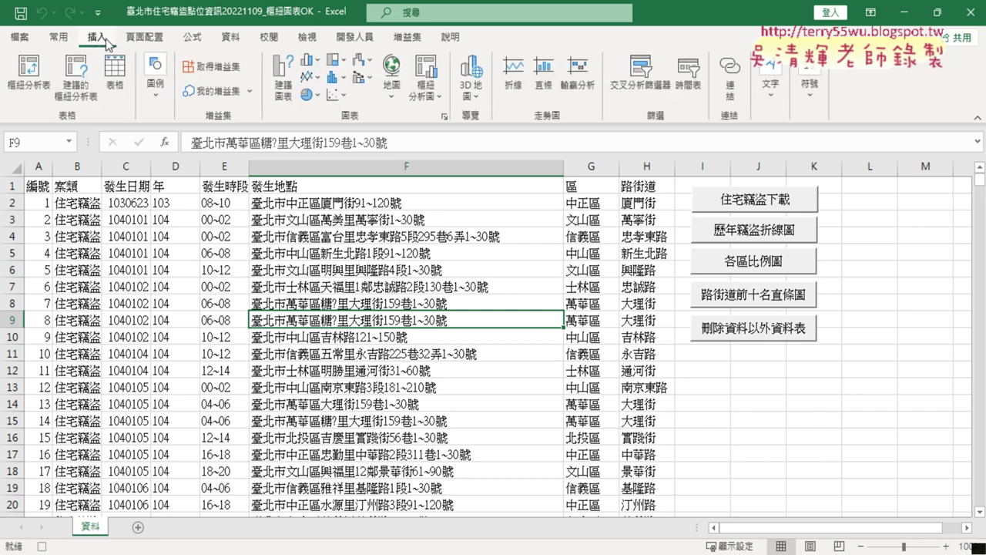
Create a pivot table on a new sheet with 年 in rows and 計數 - 年 in values.
left_click(27, 83)
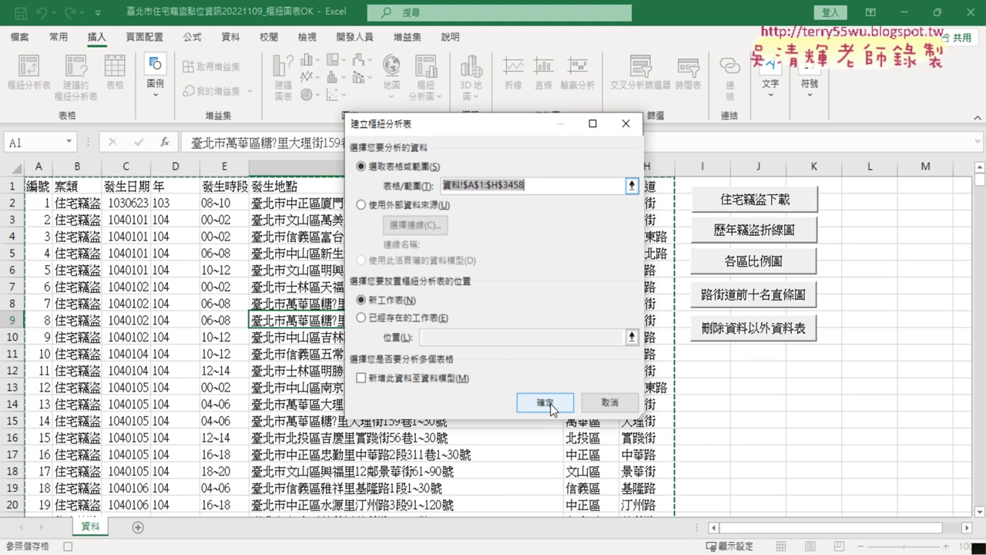
left_click(550, 404)
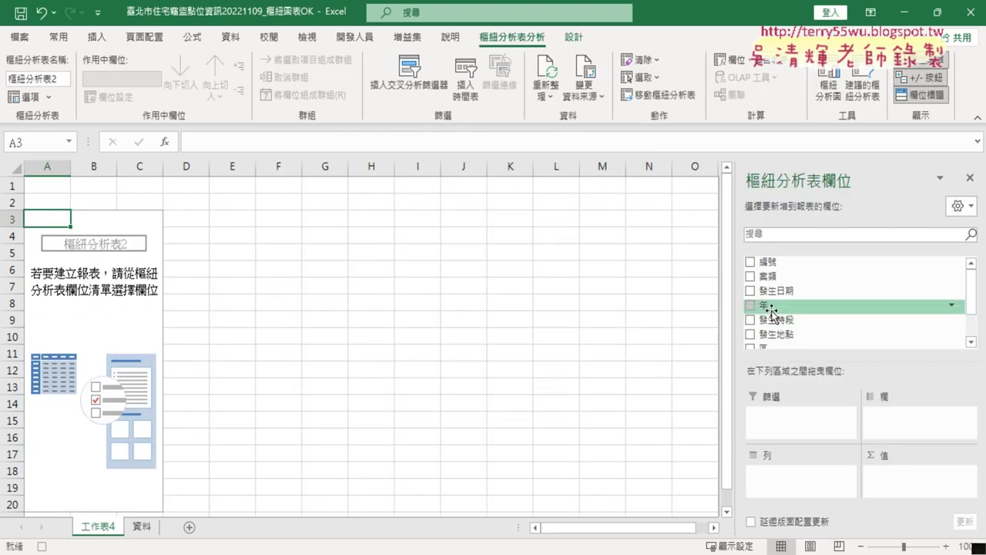
left_click_drag(766, 306, 775, 473)
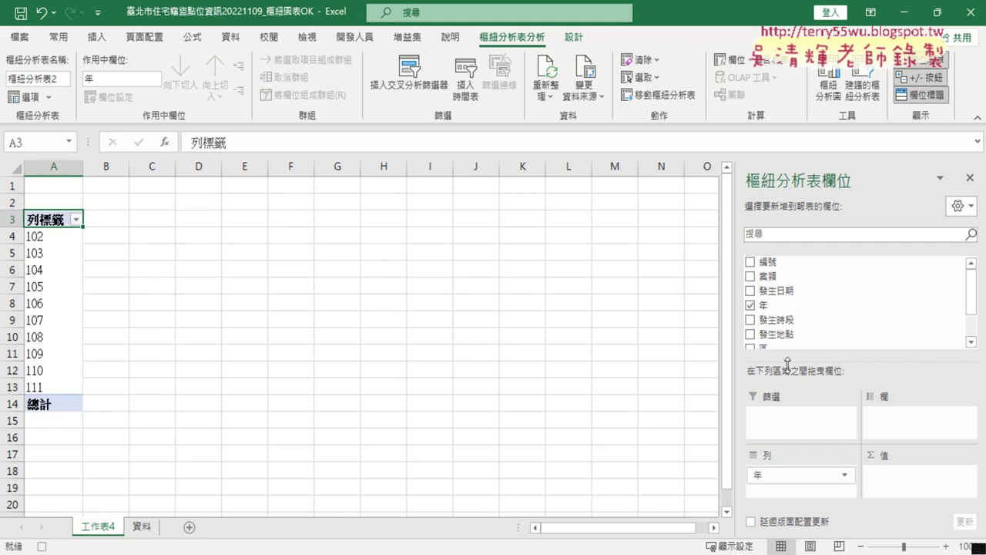
left_click_drag(770, 305, 892, 470)
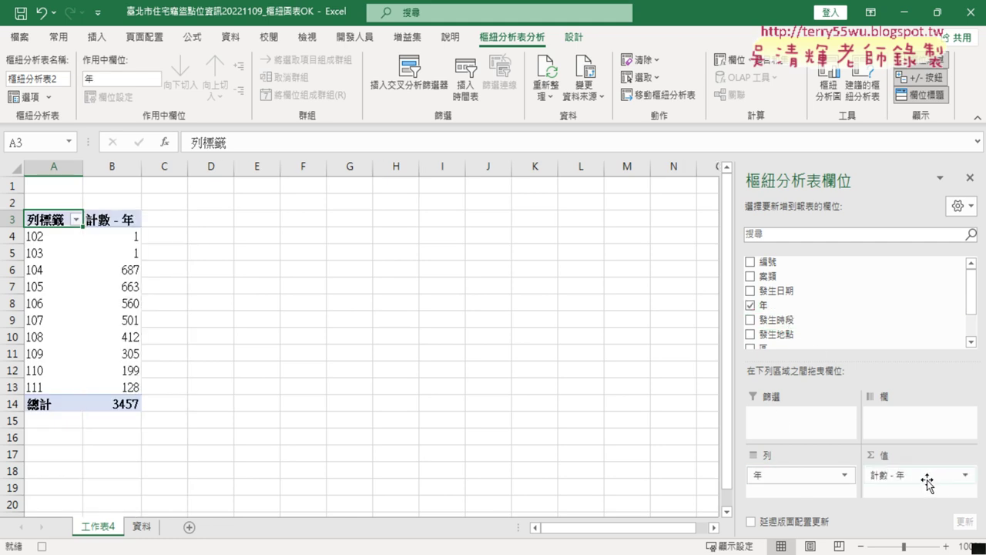
left_click(879, 477)
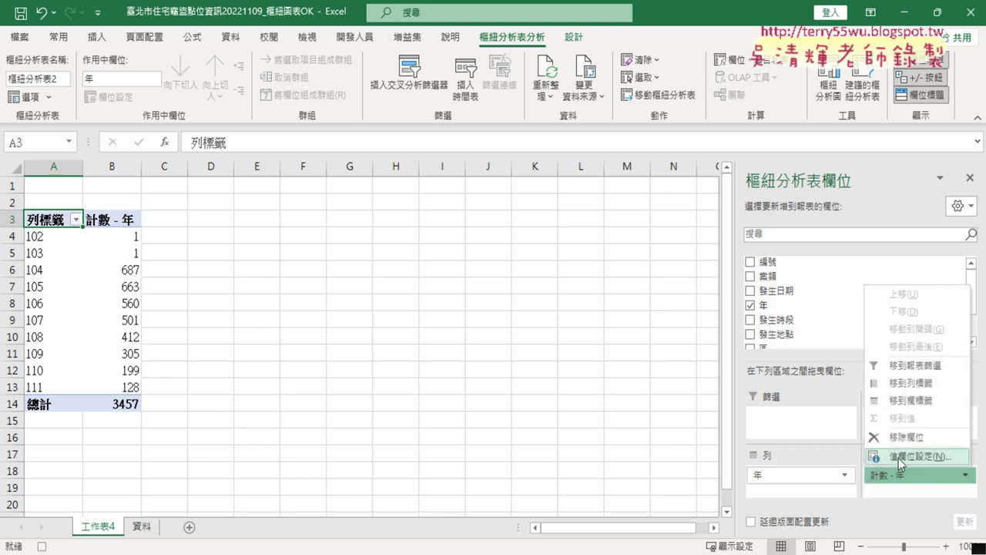
left_click(893, 452)
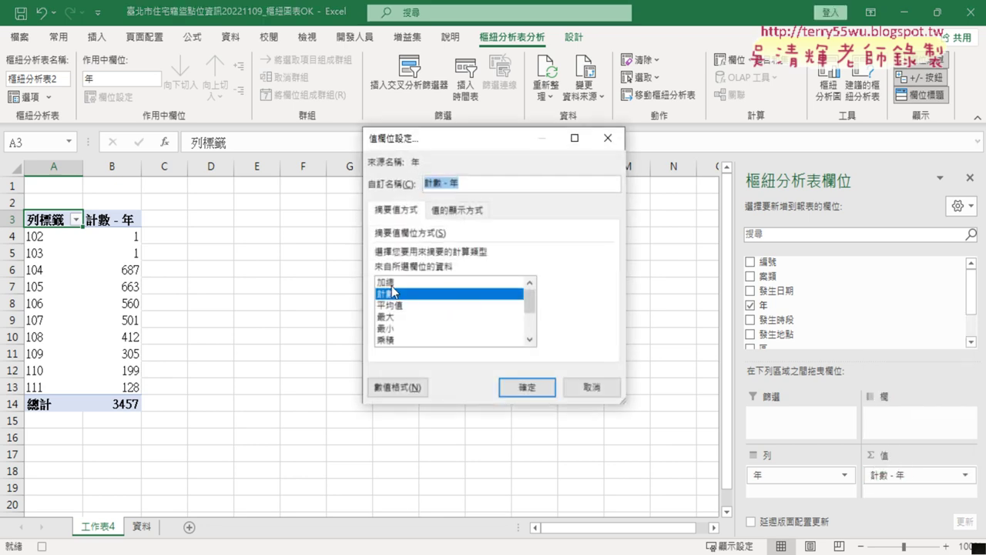
left_click(593, 389)
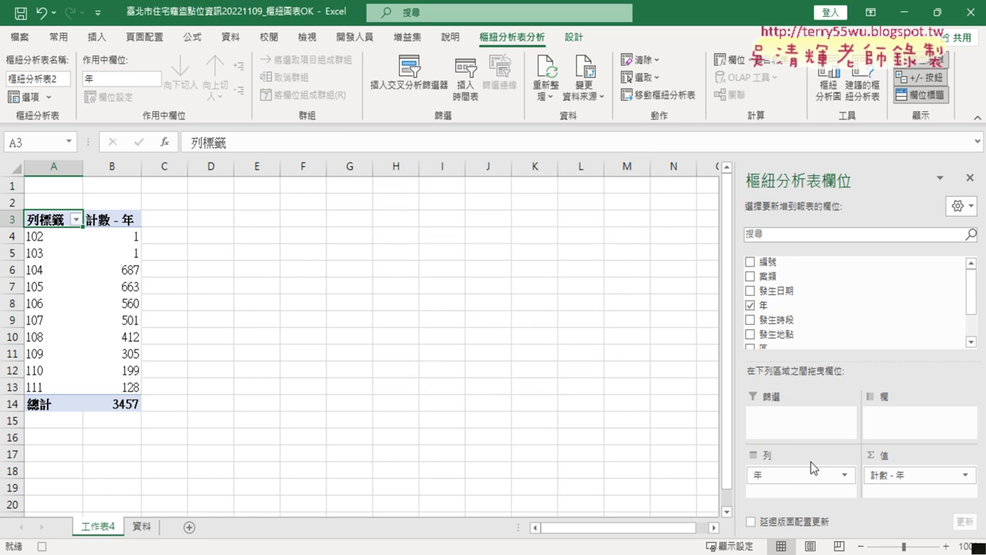
Filter the year row labels to exclude 102 and 103, keeping only 104–111.
left_click(76, 221)
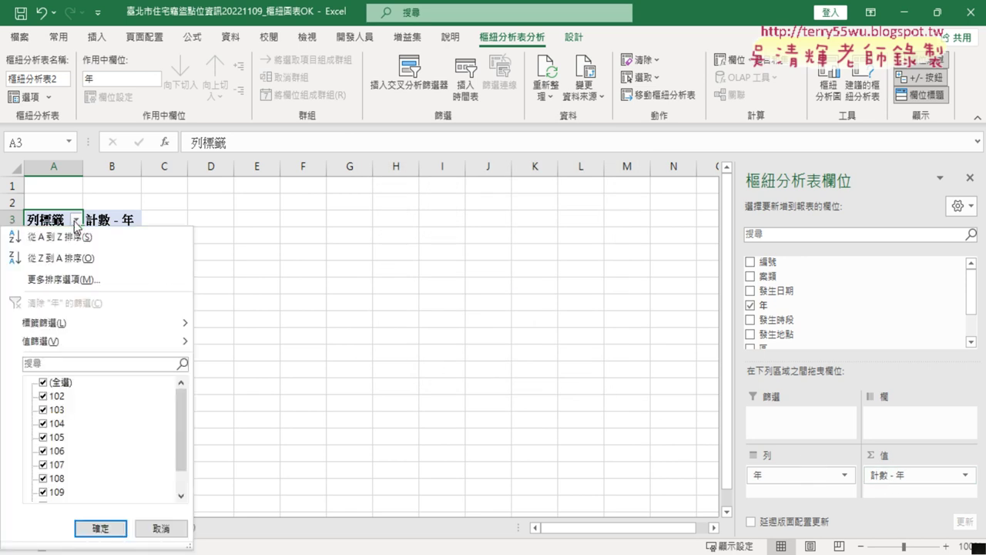
left_click(43, 396)
left_click(43, 409)
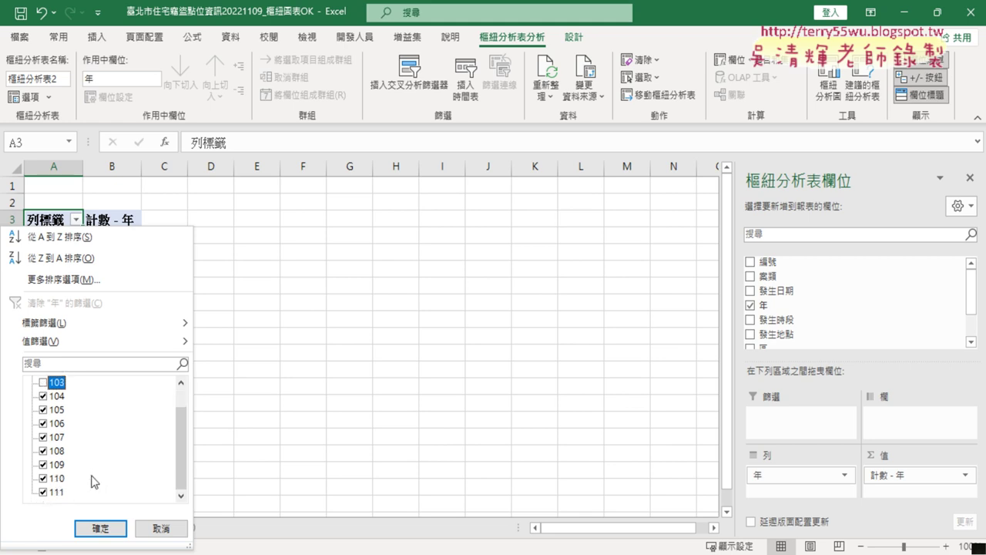
scroll(85, 489, "down", 1)
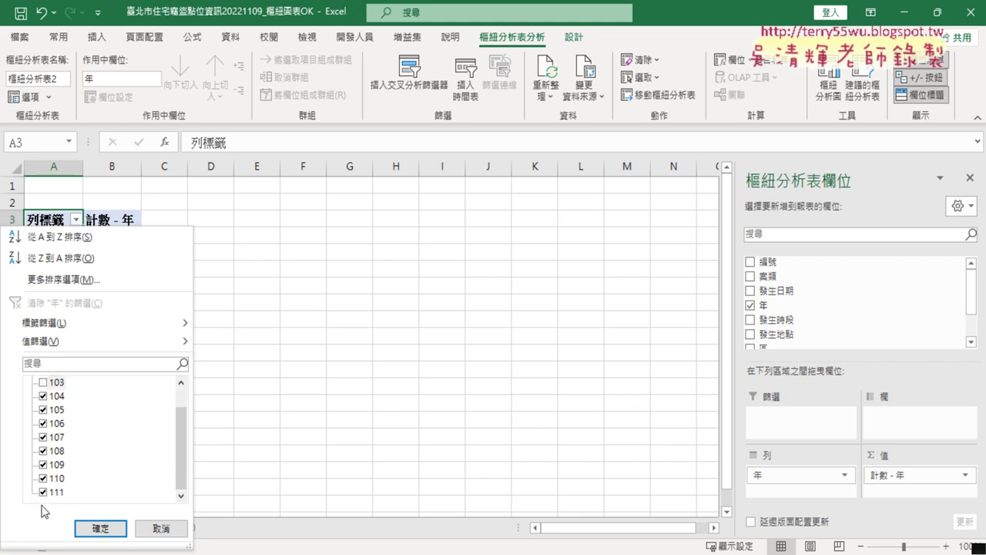
left_click(107, 532)
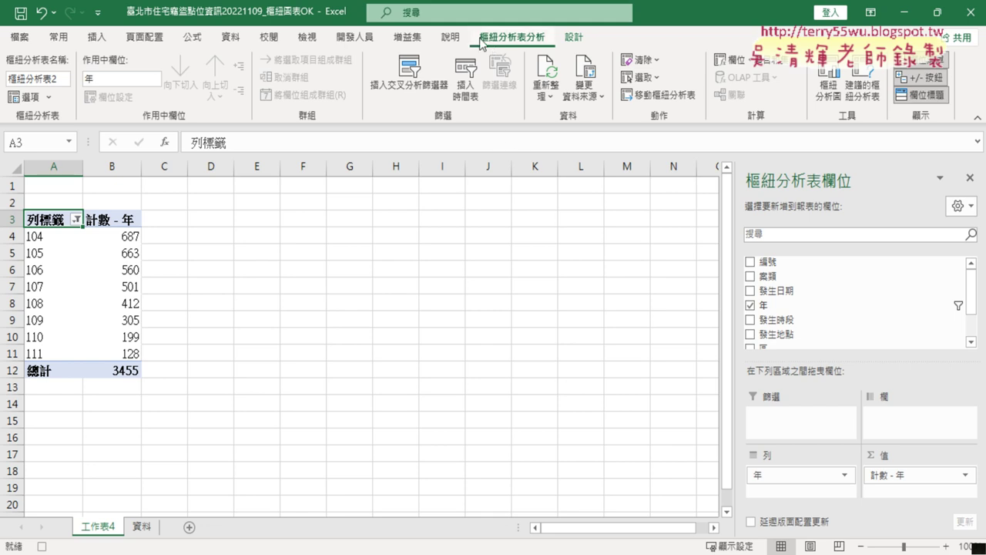
Stop the macro recording, then delete the 工作表4 pivot sheet and confirm the deletion.
left_click(351, 38)
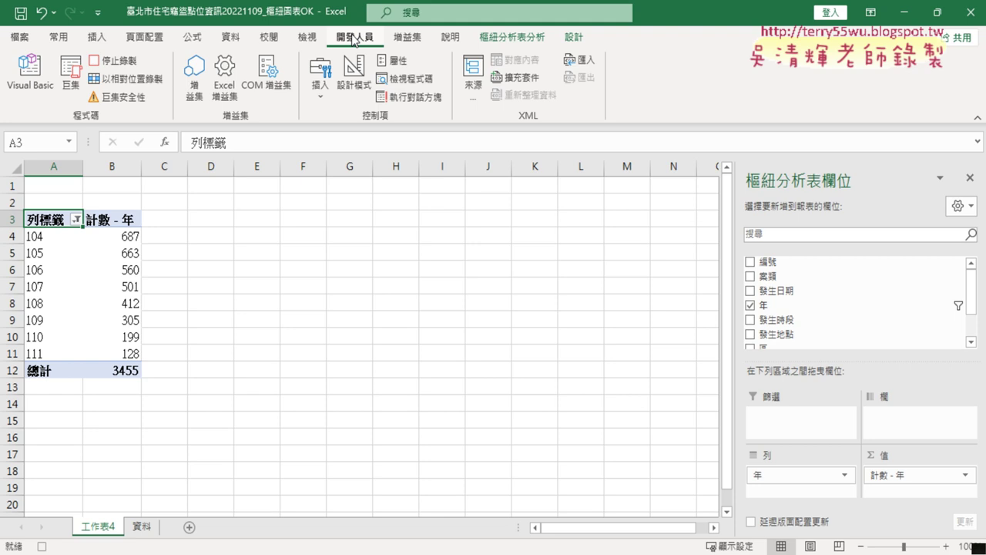
left_click(115, 61)
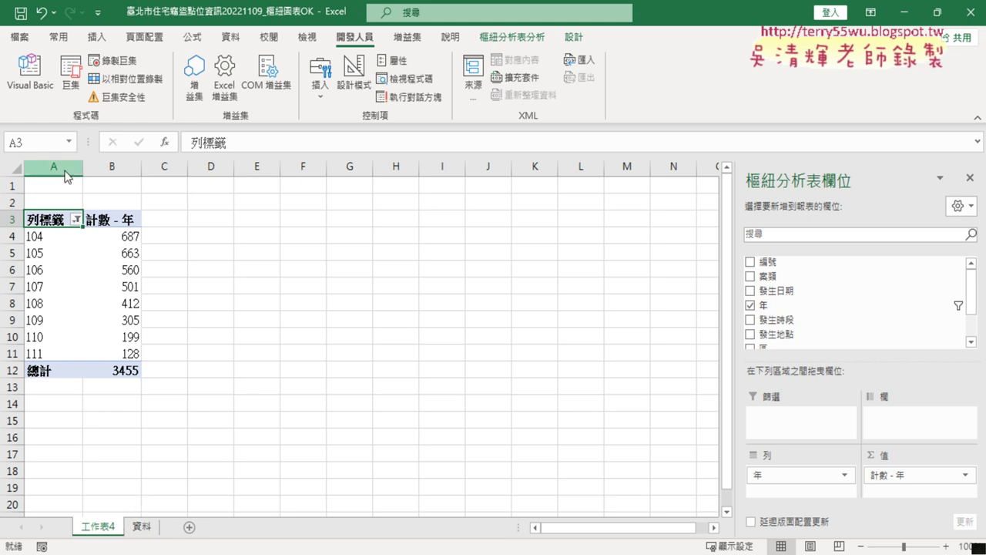
right_click(94, 527)
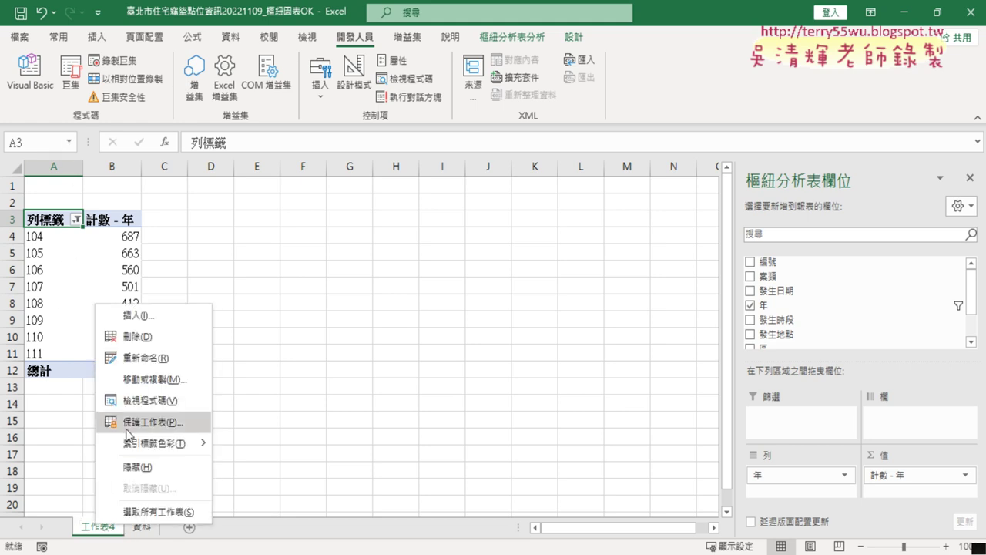
left_click(138, 336)
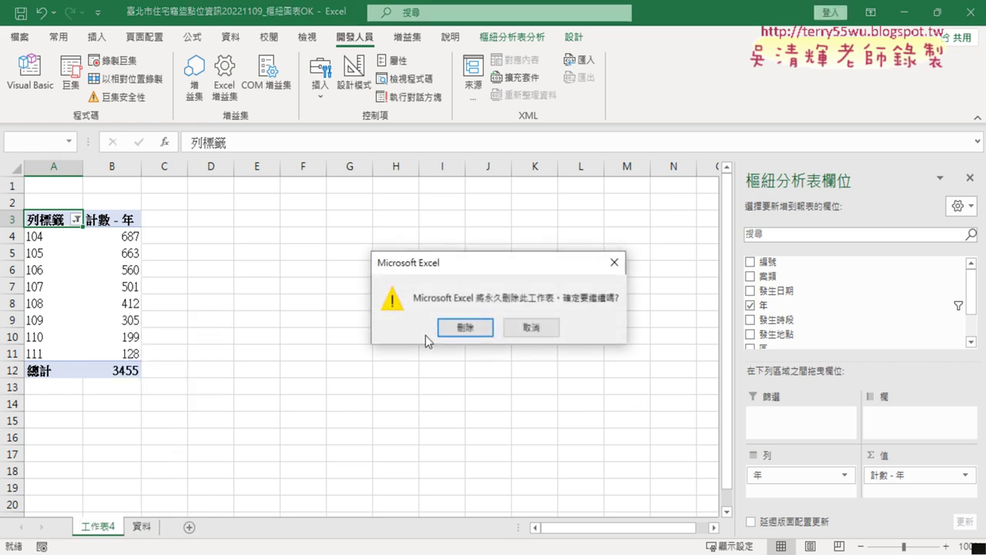
left_click(463, 330)
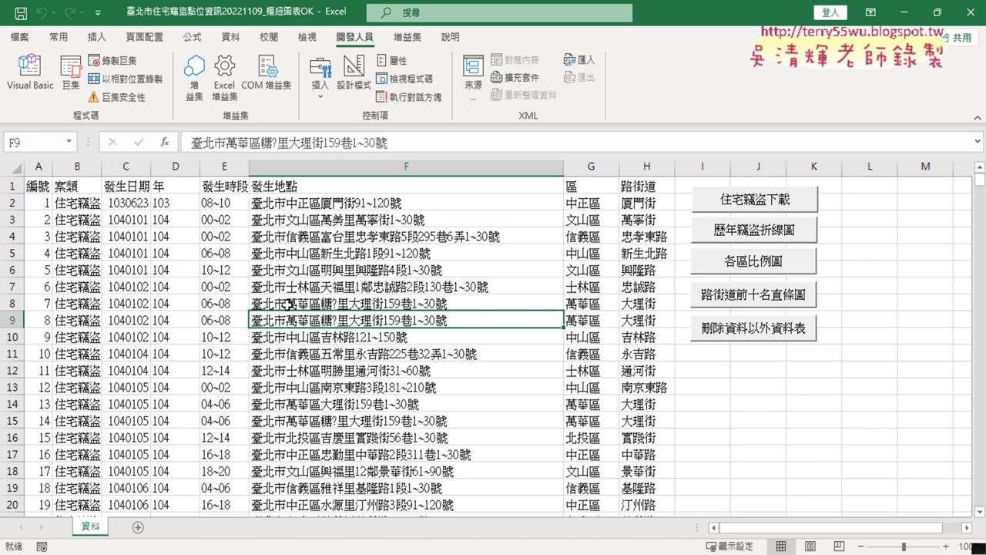
Select the 樞紐表 macro in the Macros list and run it.
left_click(76, 86)
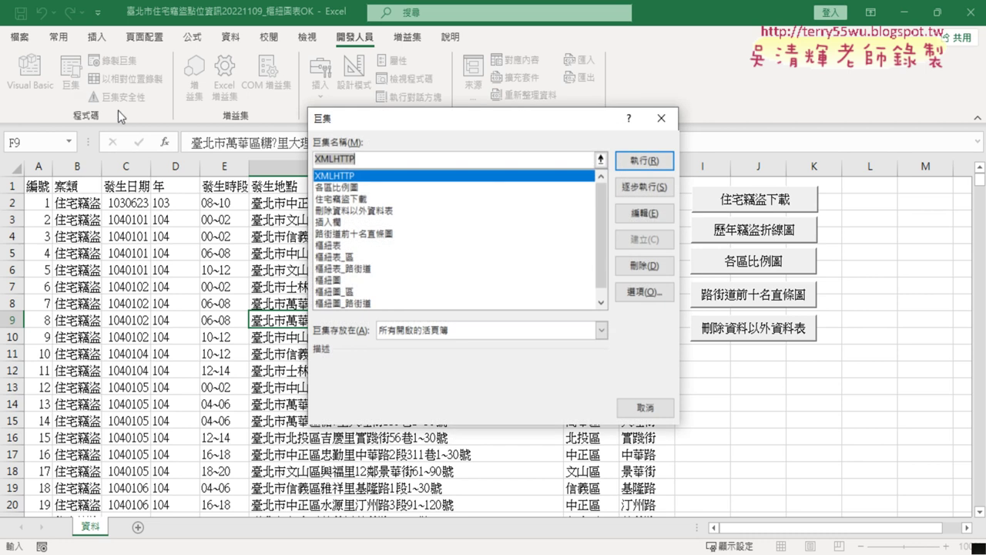
left_click(329, 245)
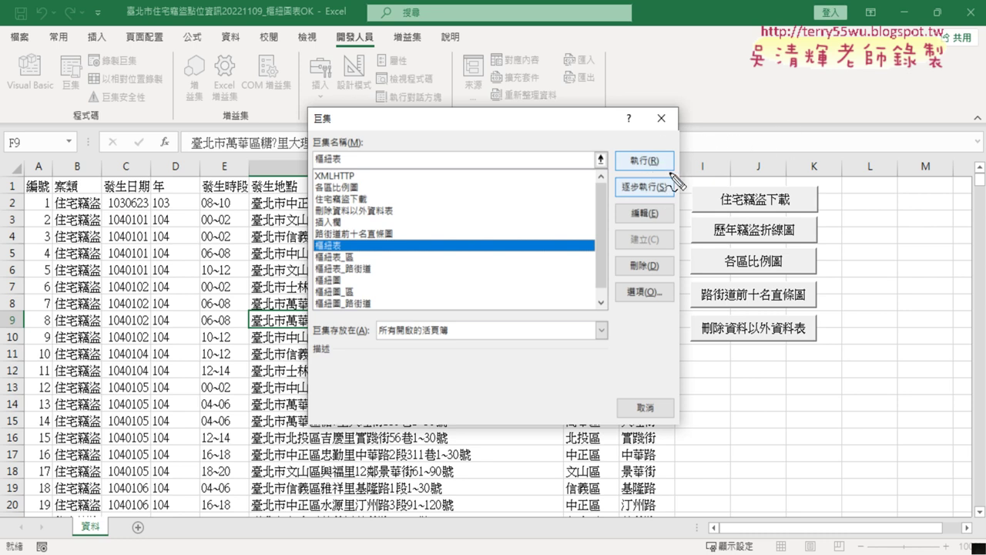
left_click_drag(673, 157, 667, 144)
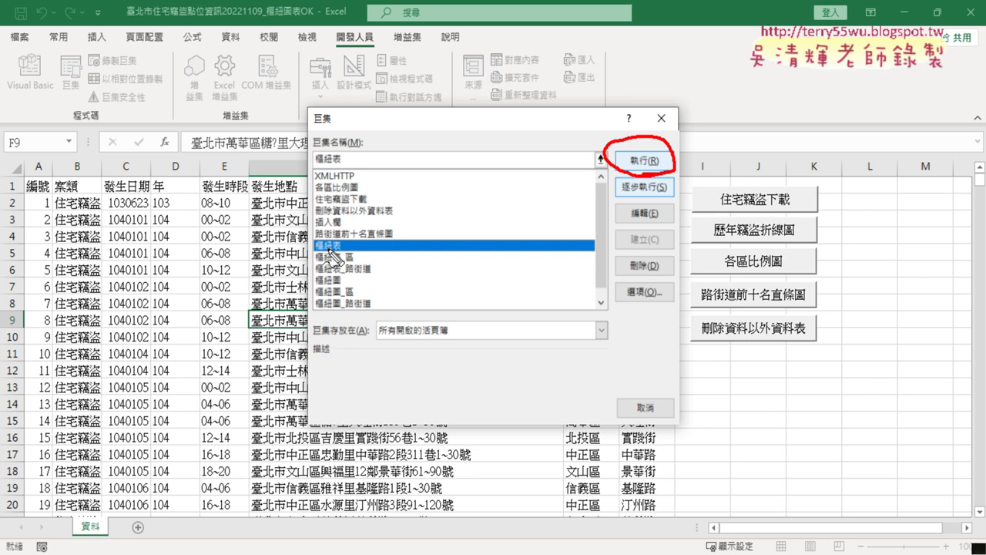
left_click_drag(356, 241, 610, 164)
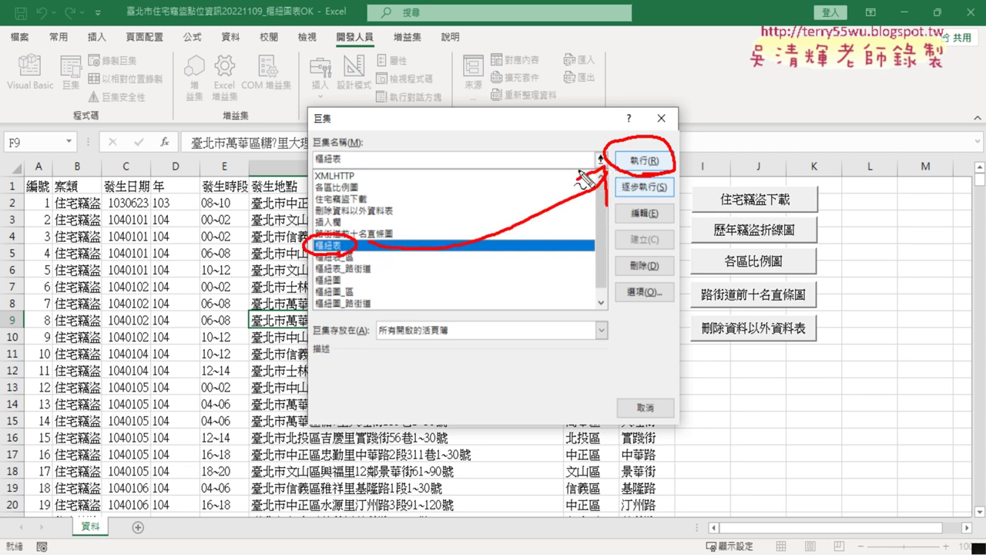
key("Escape")
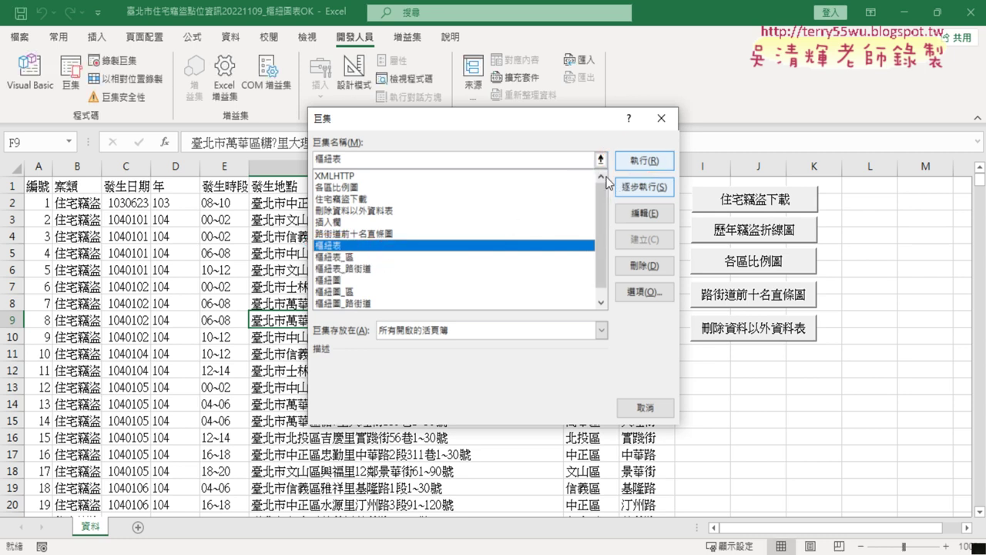
left_click(649, 163)
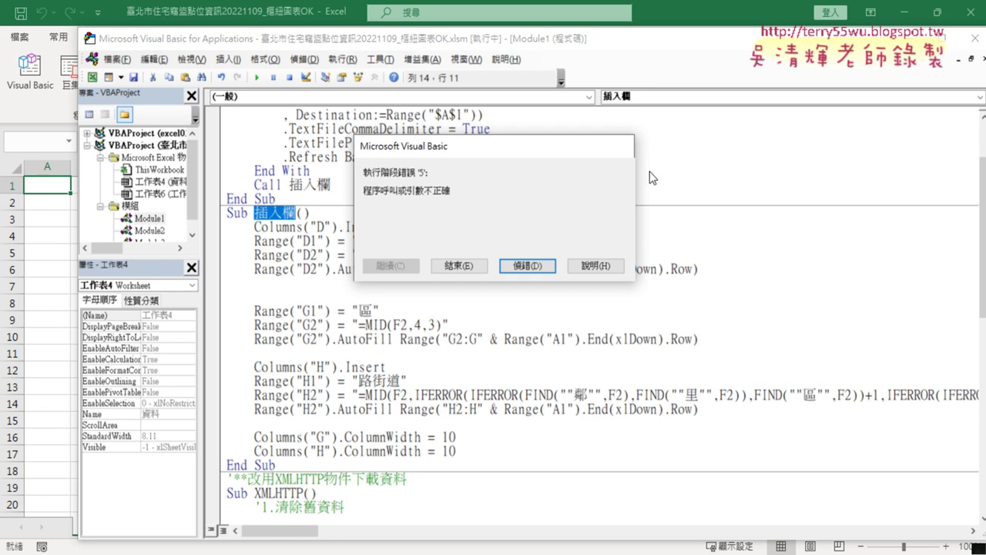
Choose Debug on run-time error 5 to reach the failing PivotCaches.Create line in Module3.
left_click(517, 269)
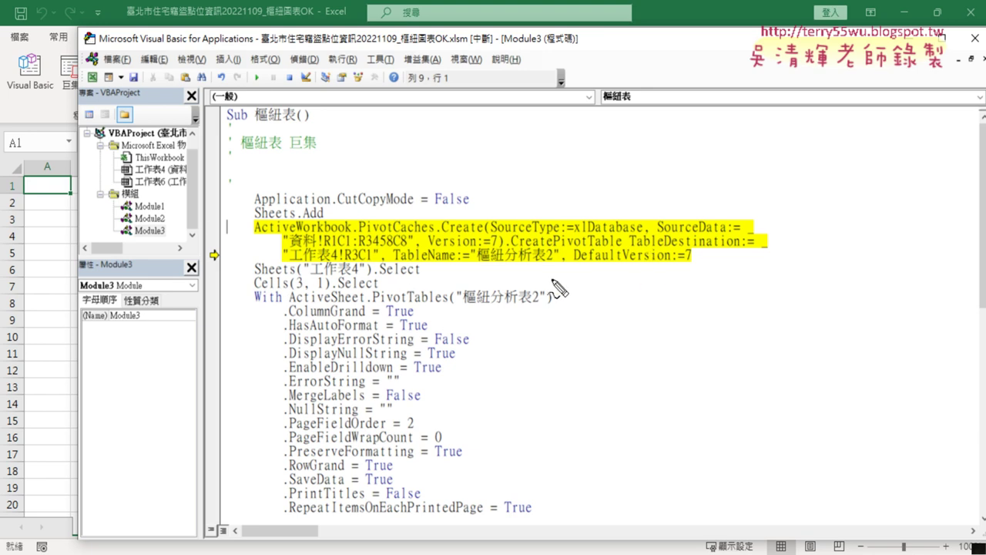
Shrink the VBA editor window and shift it right so Excel's sheet tabs, including 工作表5, show.
mouse_move(420, 268)
left_mouse_down()
mouse_move(794, 244)
mouse_move(543, 276)
left_mouse_up()
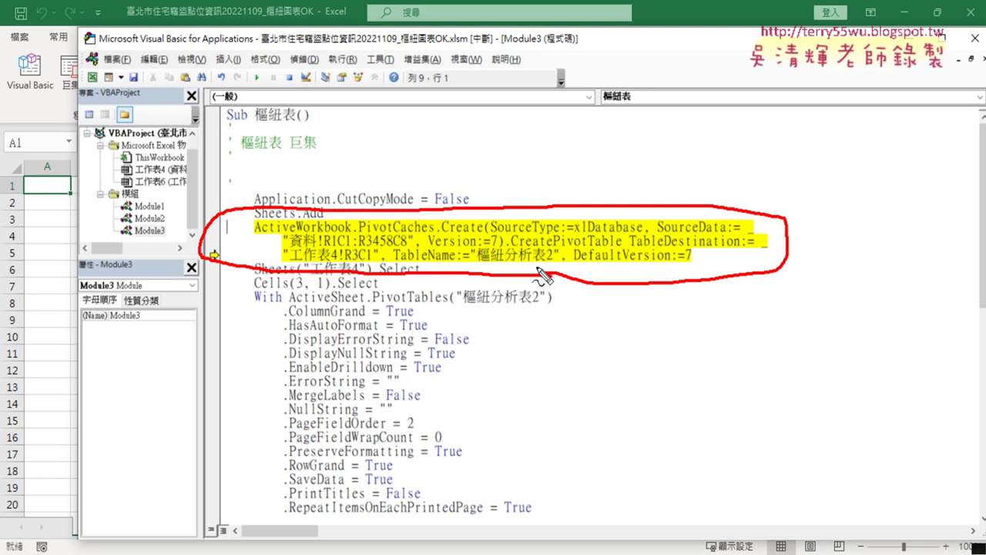
key("Escape")
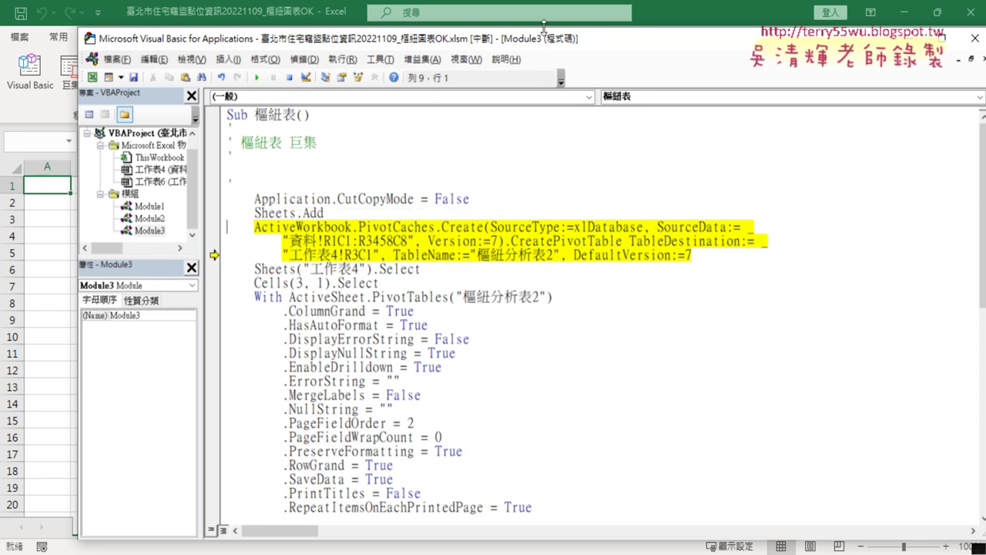
left_click_drag(543, 30, 512, 30)
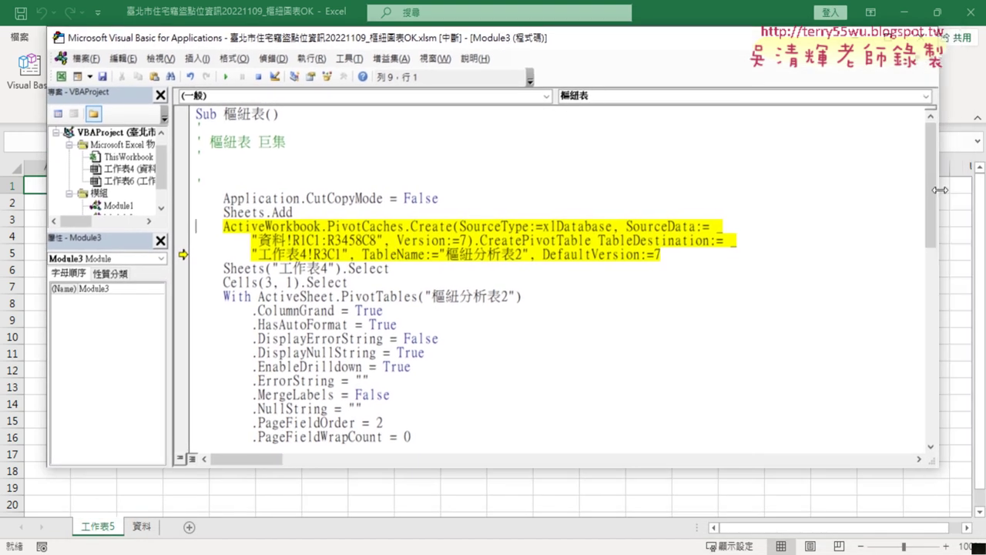
left_click_drag(961, 186, 779, 186)
left_click_drag(526, 39, 685, 40)
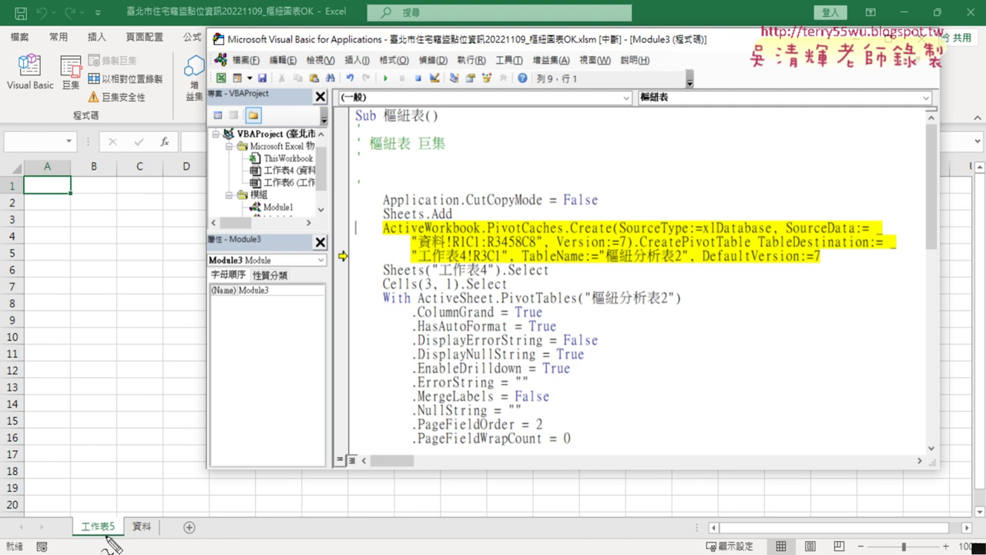
left_click_drag(116, 546, 112, 533)
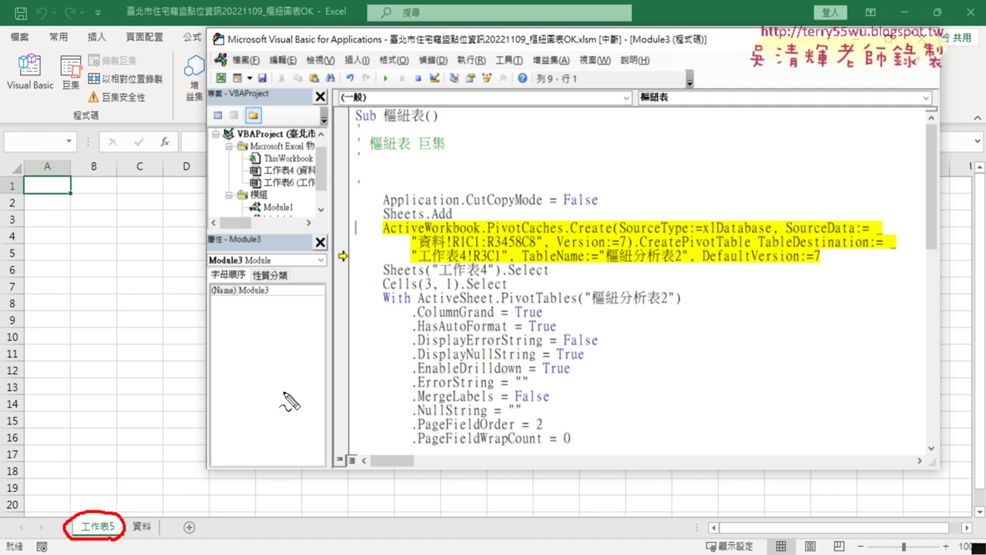
left_click_drag(421, 265, 467, 264)
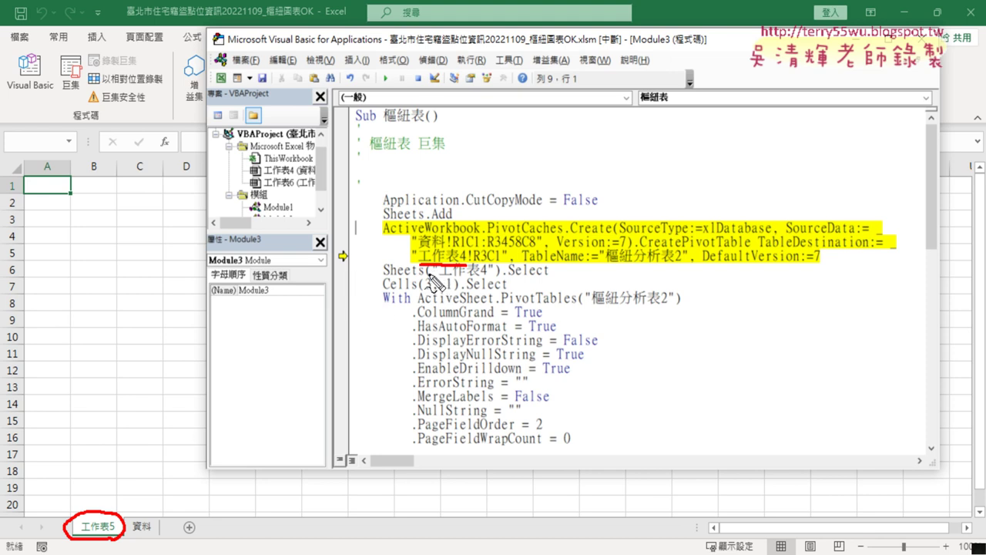
left_click_drag(429, 271, 100, 513)
mouse_move(100, 472)
left_mouse_down()
mouse_move(88, 515)
mouse_move(162, 490)
left_mouse_up()
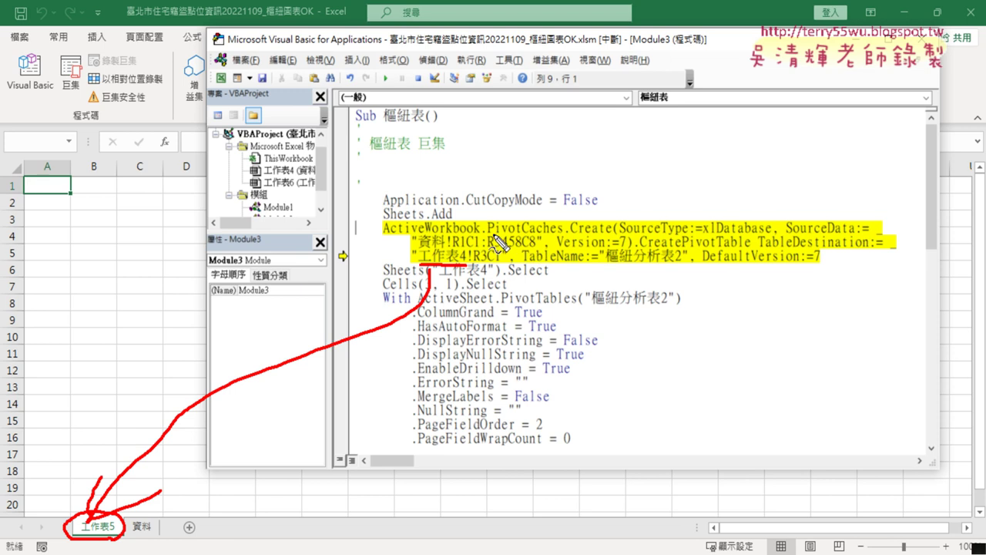
left_click_drag(493, 233, 561, 236)
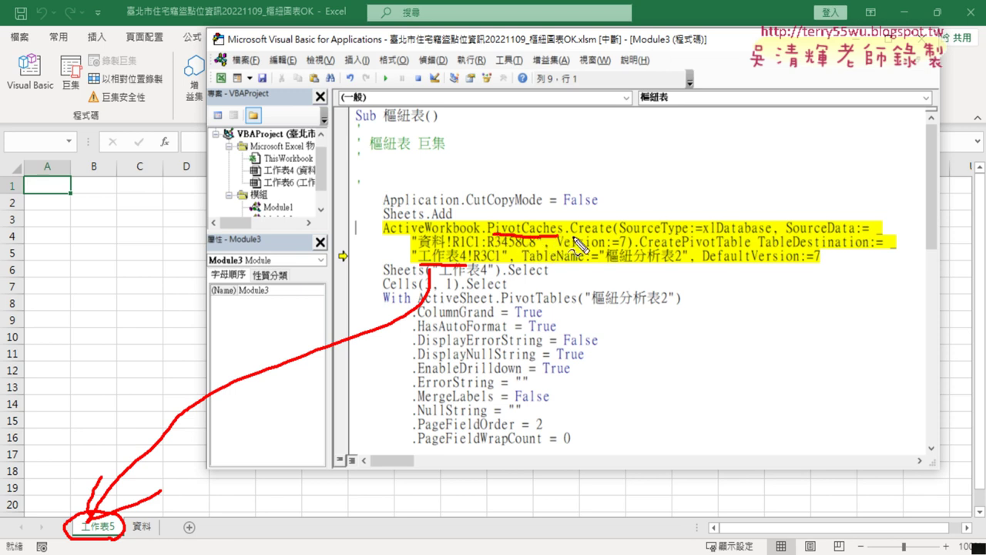
left_click_drag(572, 238, 609, 241)
left_click_drag(770, 248, 864, 247)
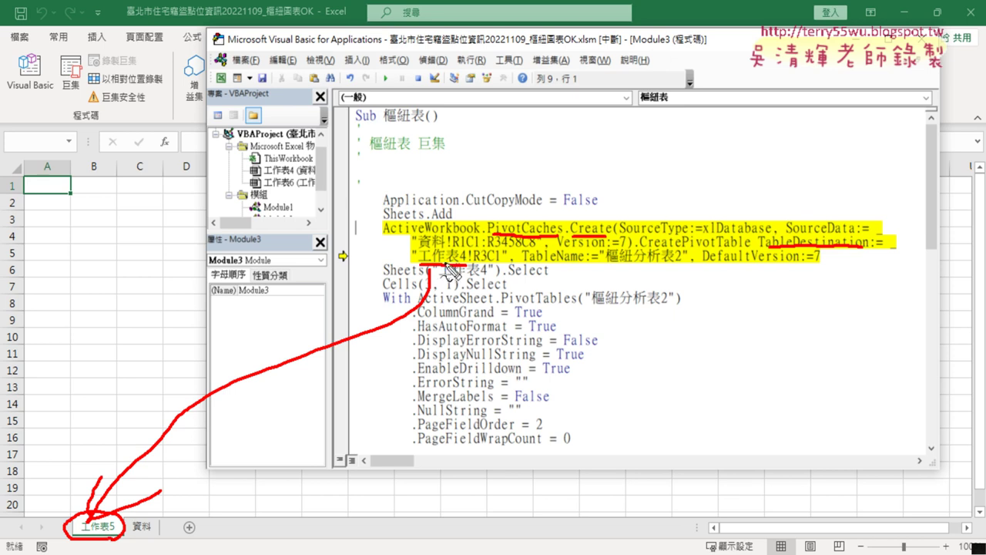
left_click_drag(465, 262, 509, 262)
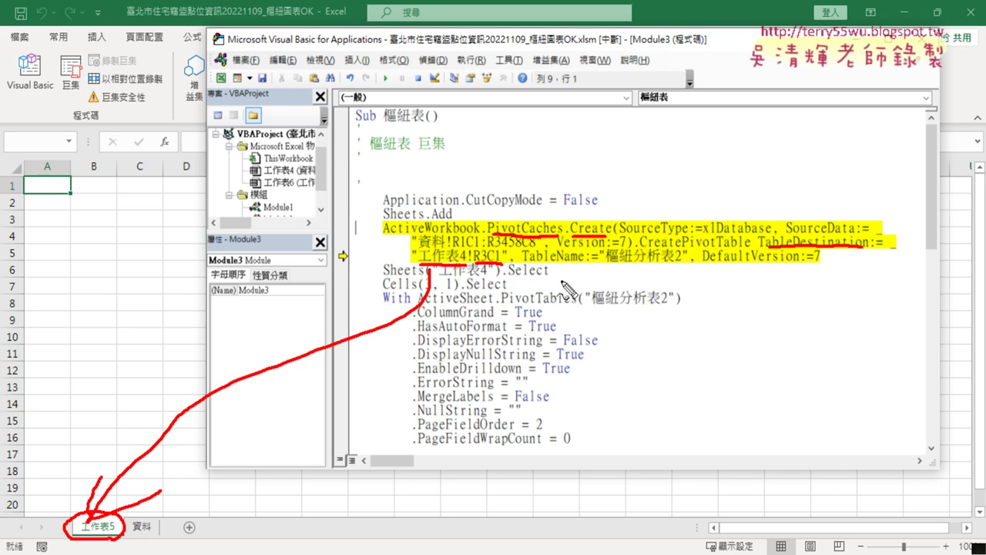
left_click_drag(6, 226, 15, 227)
mouse_move(23, 211)
left_mouse_down()
mouse_move(28, 228)
mouse_move(71, 219)
mouse_move(71, 229)
left_mouse_up()
mouse_move(152, 241)
left_mouse_down()
mouse_move(174, 240)
mouse_move(175, 218)
mouse_move(182, 225)
left_mouse_up()
mouse_move(209, 259)
left_mouse_down()
mouse_move(193, 173)
mouse_move(207, 253)
left_mouse_up()
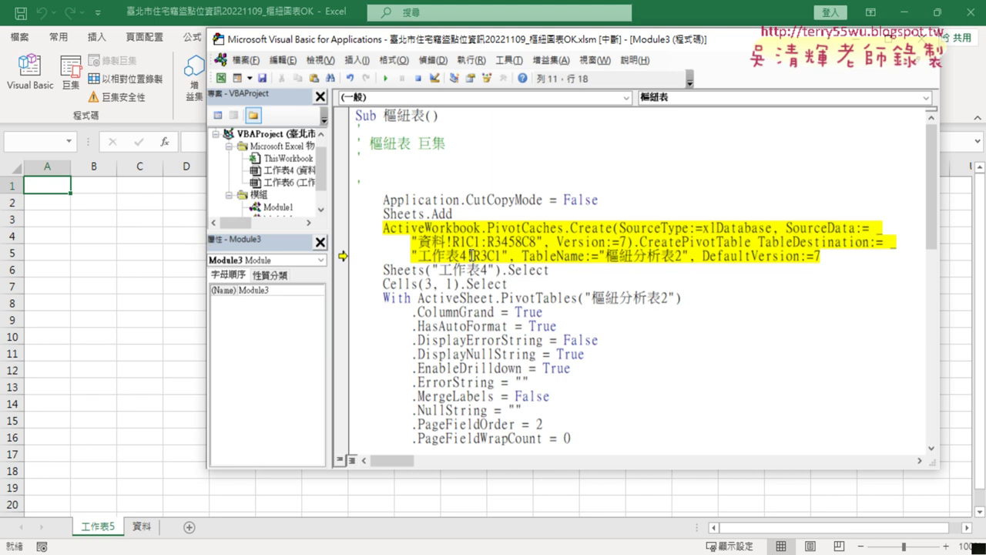
Delete the 工作表4! prefix so the TableDestination string reads just "R3C1".
left_click_drag(471, 256, 418, 256)
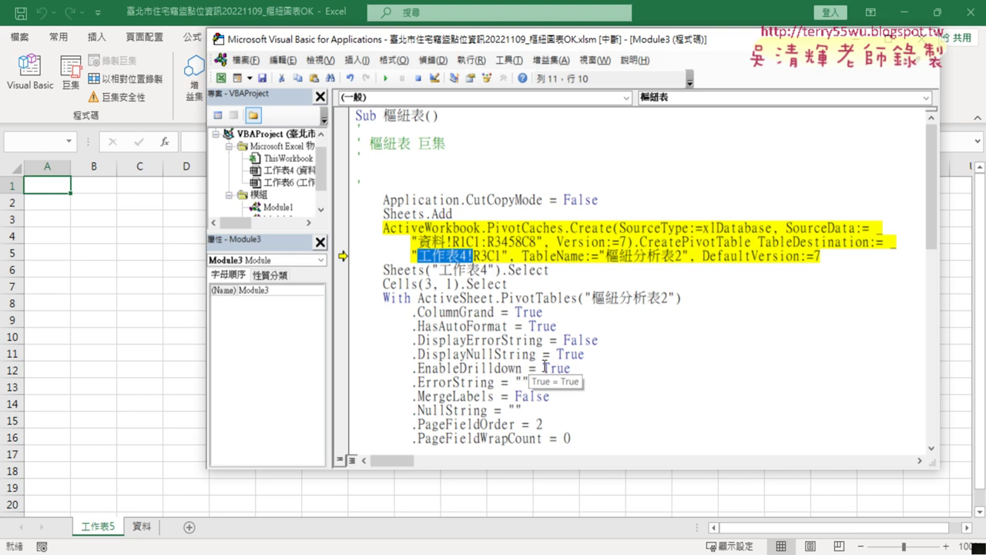
key("Delete")
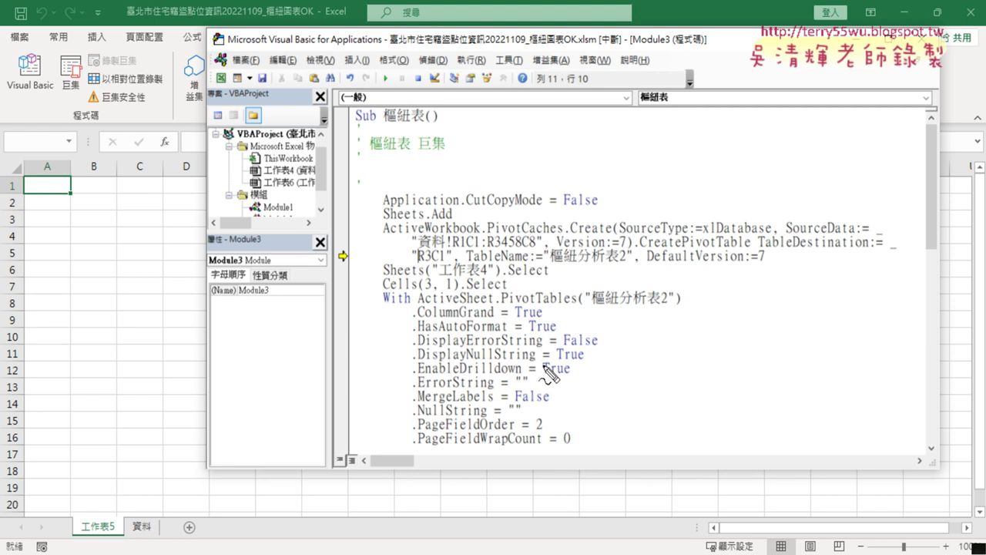
mouse_move(119, 537)
left_mouse_down()
mouse_move(76, 514)
mouse_move(117, 538)
left_mouse_up()
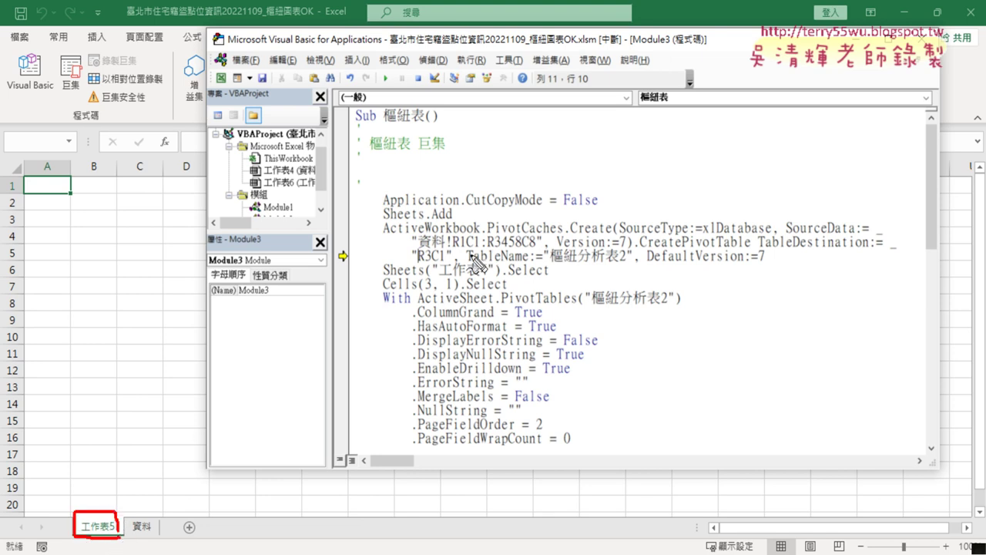
mouse_move(450, 263)
left_mouse_down()
mouse_move(73, 217)
mouse_move(70, 235)
left_mouse_up()
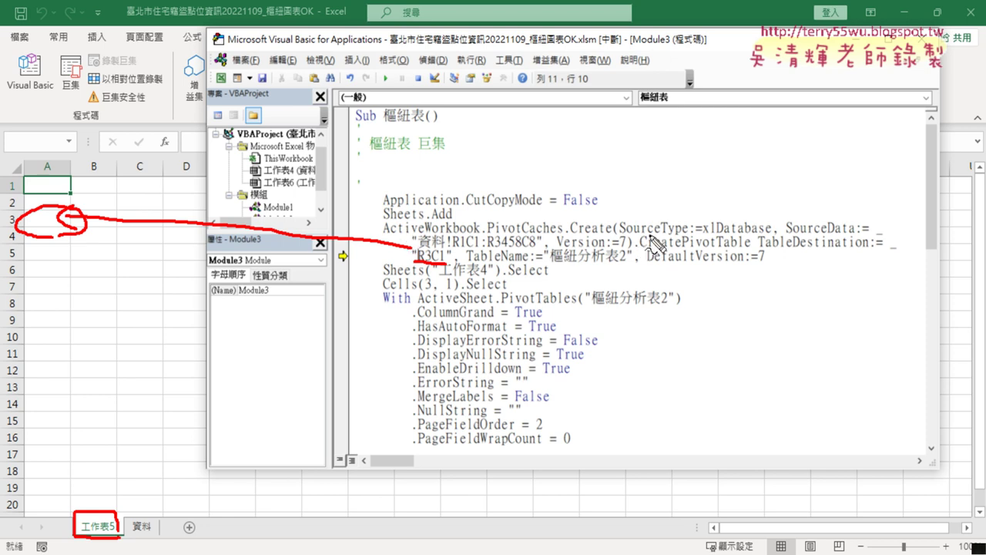
left_click_drag(767, 256, 779, 252)
key("ctrl+z")
key("Escape")
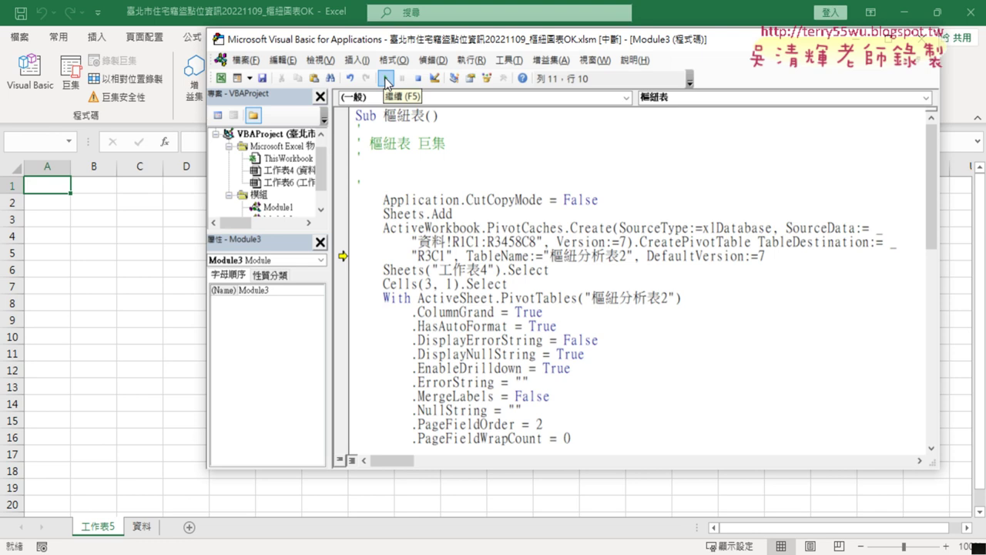
Step over the PivotCaches.Create line with F8, creating empty pivot 樞紐分析表2 on 工作表5.
left_click(387, 84)
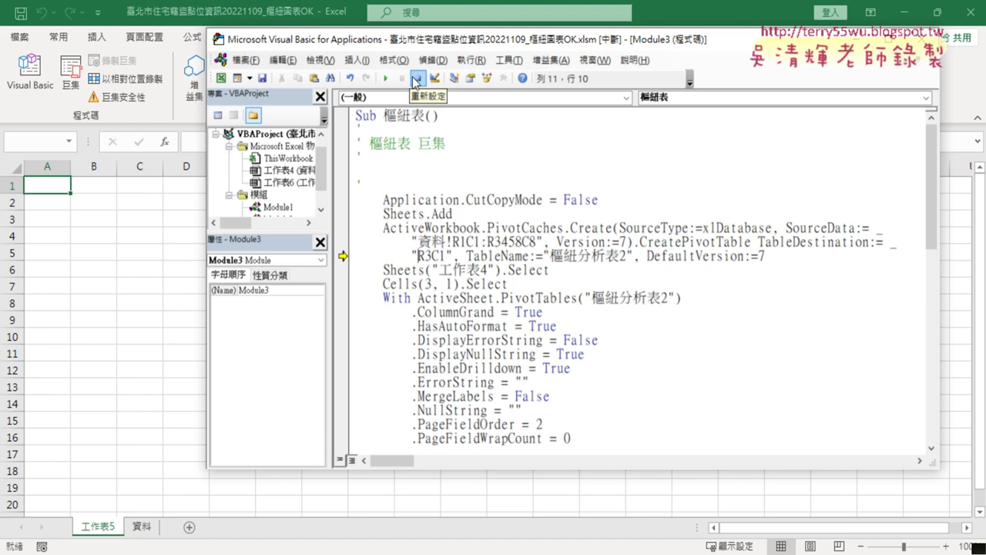
left_click(431, 60)
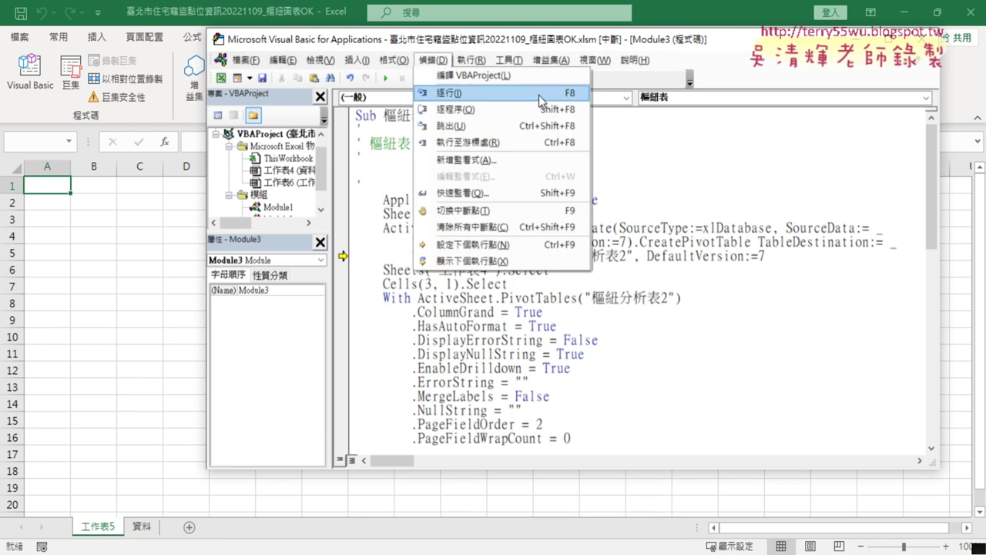
left_click(682, 255)
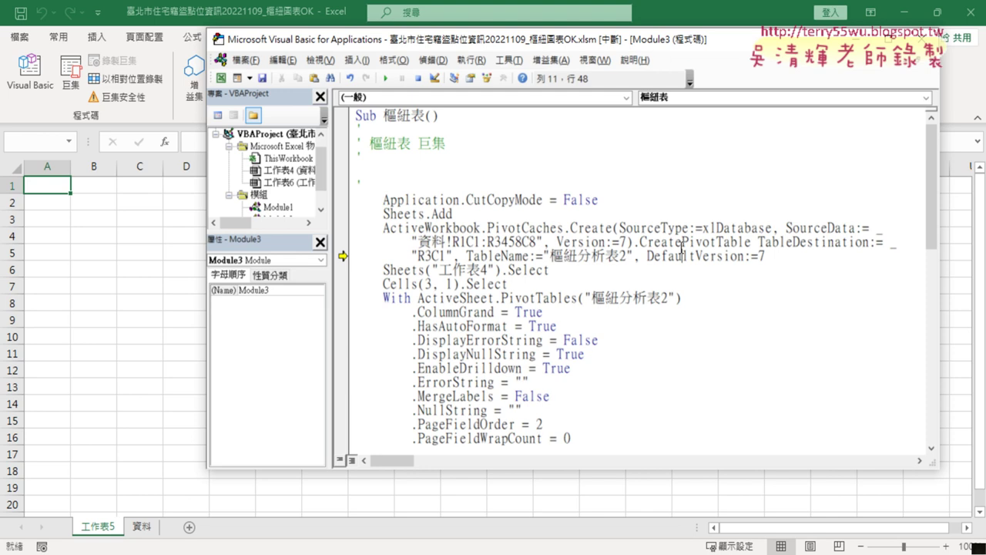
key("F8")
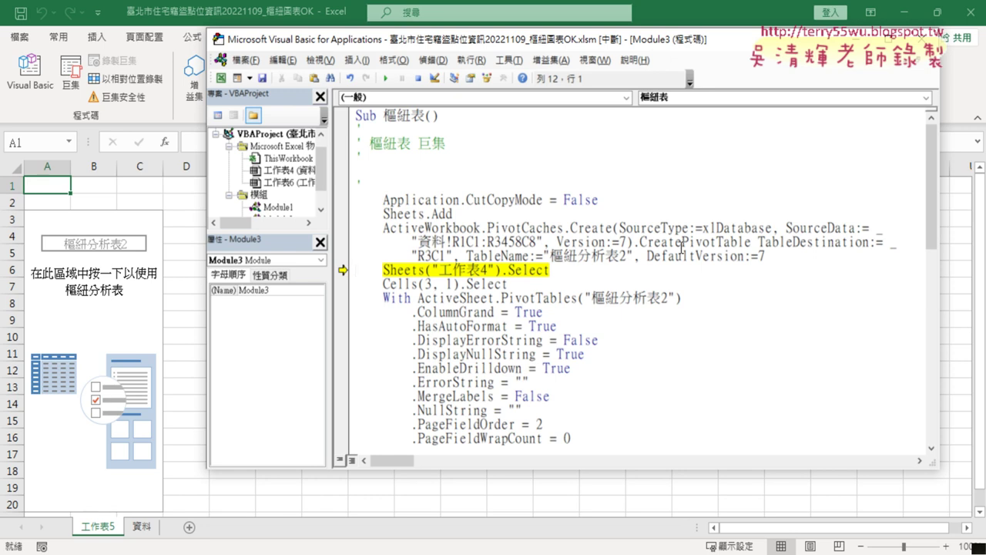
Run into run-time error 9, then delete the failing Sheets("工作表4").Select line.
left_click(420, 256)
left_click_drag(510, 283, 341, 271)
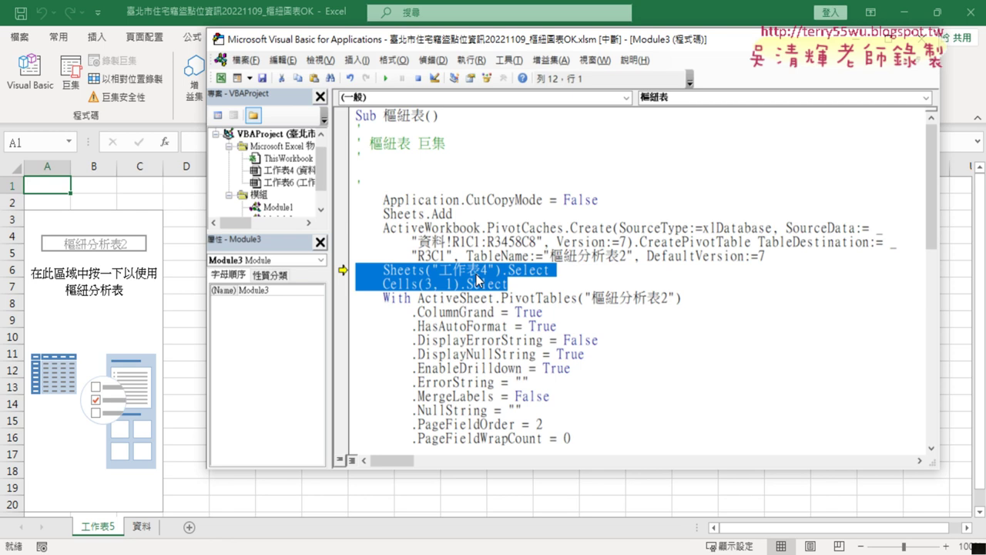
key("F5")
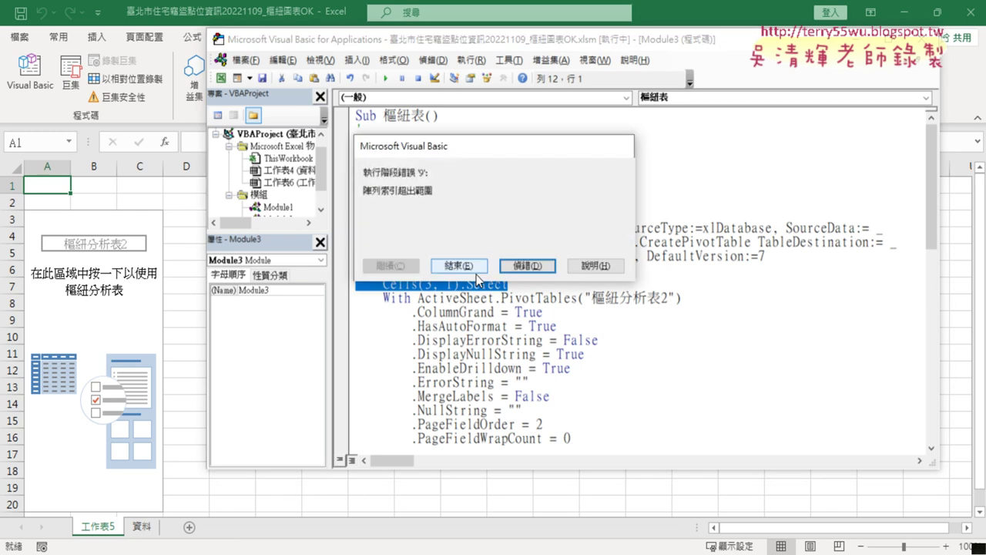
left_click_drag(490, 145, 650, 91)
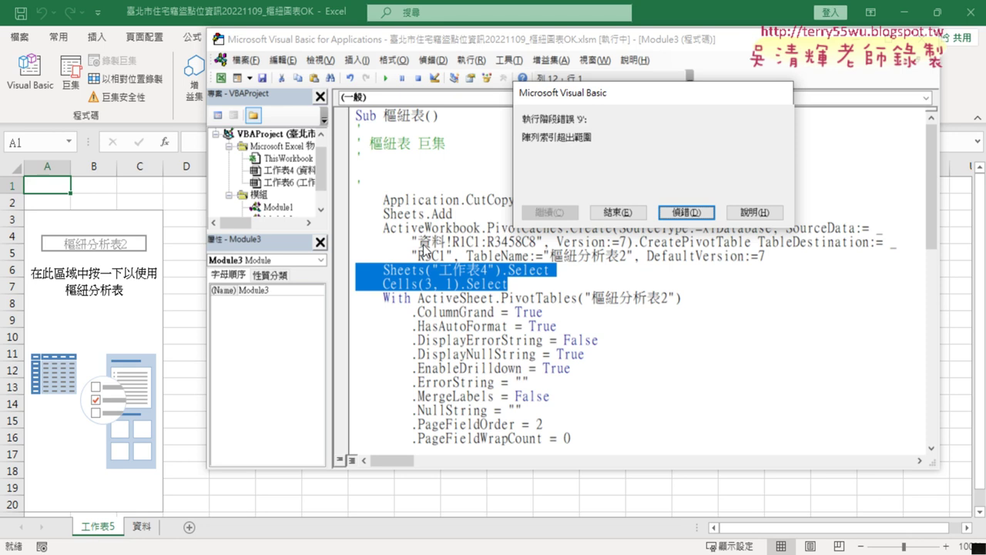
left_click(686, 213)
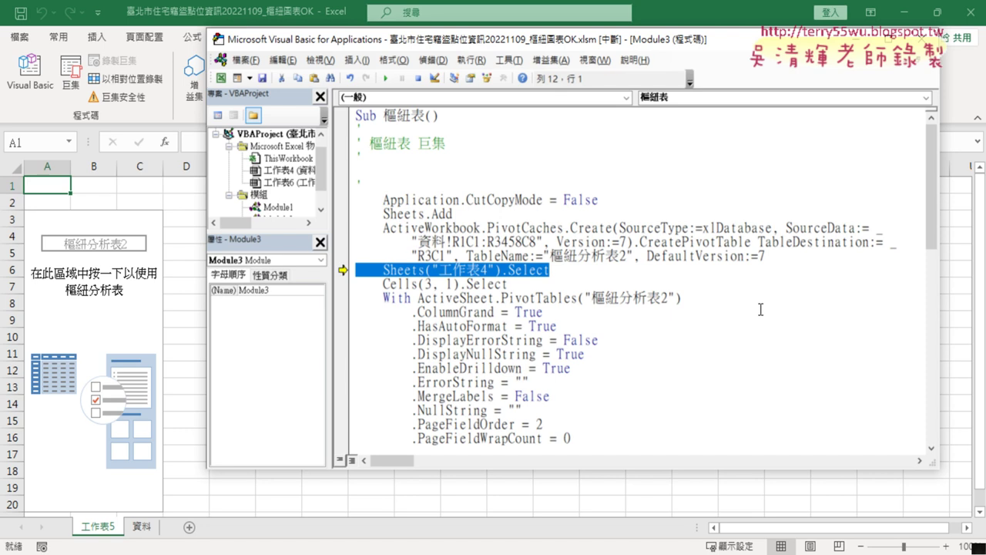
key("Delete")
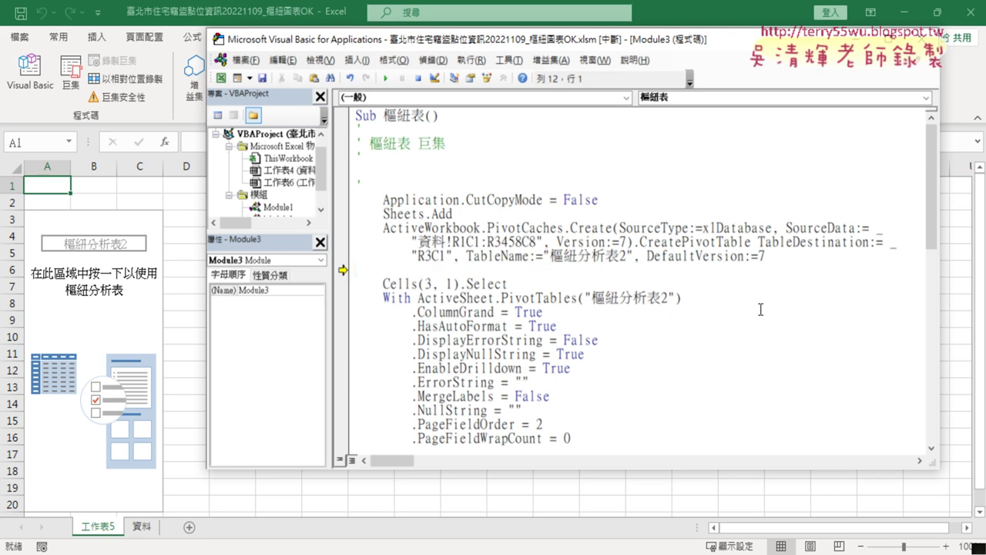
Remove the leftover blank line and check that Cells(3, 1) points to cell A3.
key("Delete")
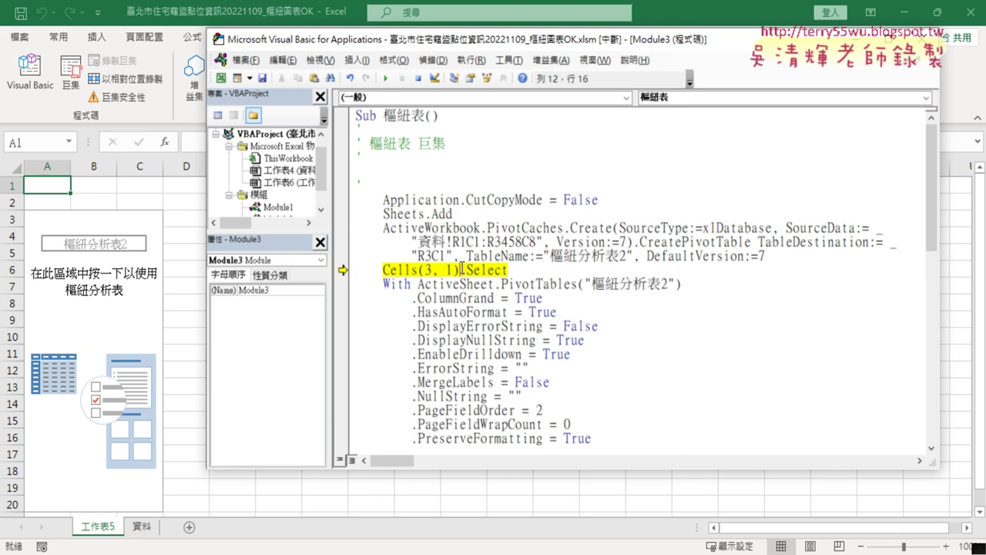
left_click_drag(459, 269, 383, 271)
left_click_drag(424, 270, 433, 265)
left_click_drag(458, 271, 447, 270)
left_click(42, 218)
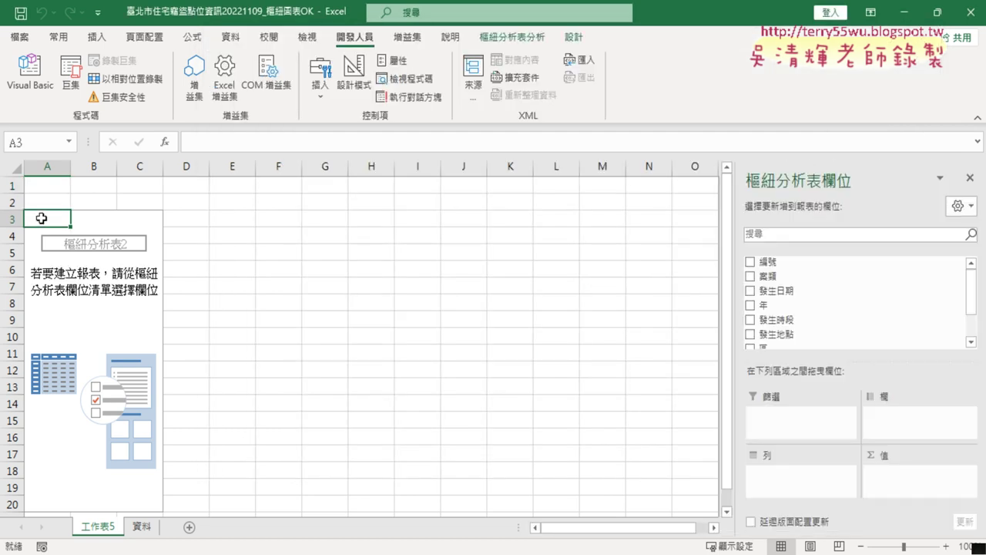
left_click(29, 73)
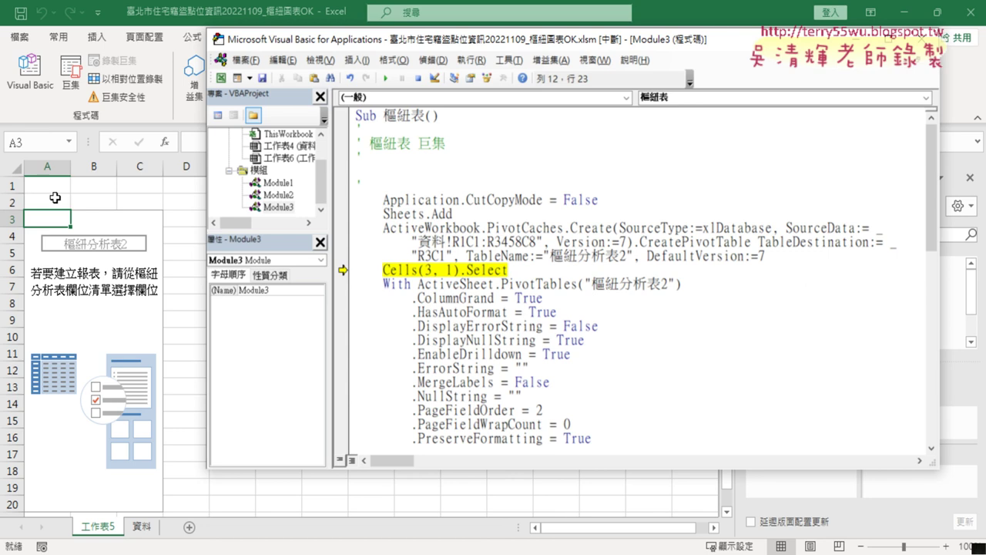
Delete the Cells(3, 1).Select line and resume the macro so the pivot shows count 3457.
left_click_drag(509, 271, 360, 269)
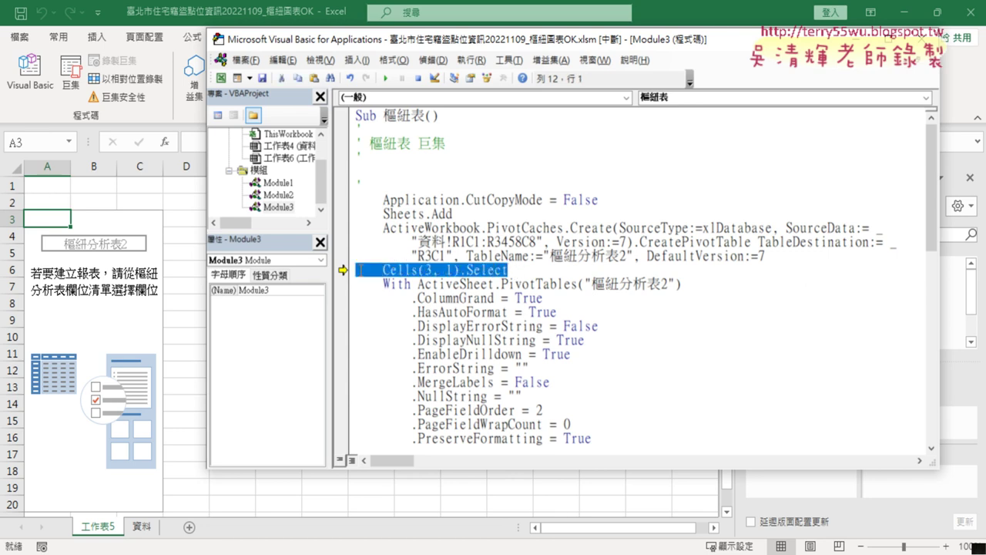
key("Delete")
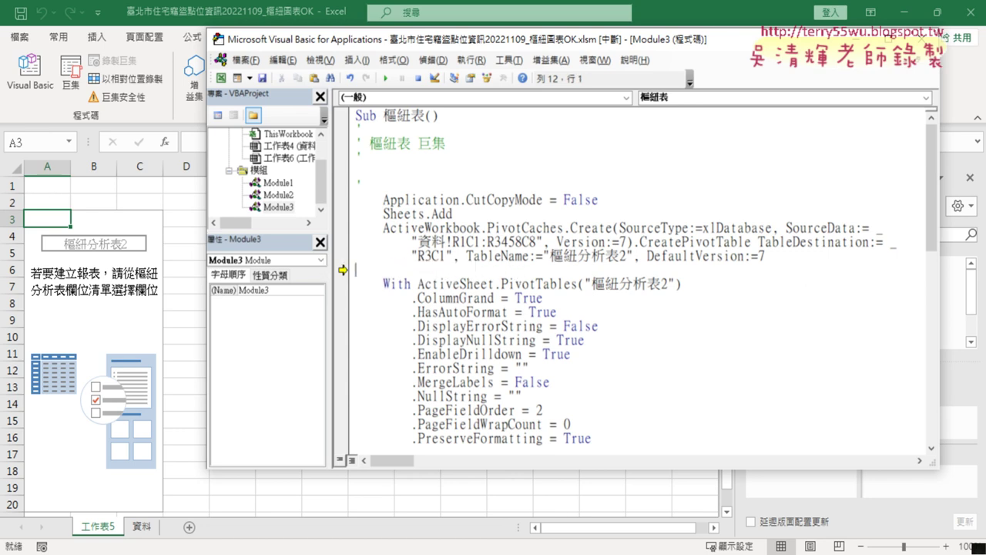
key("BackSpace")
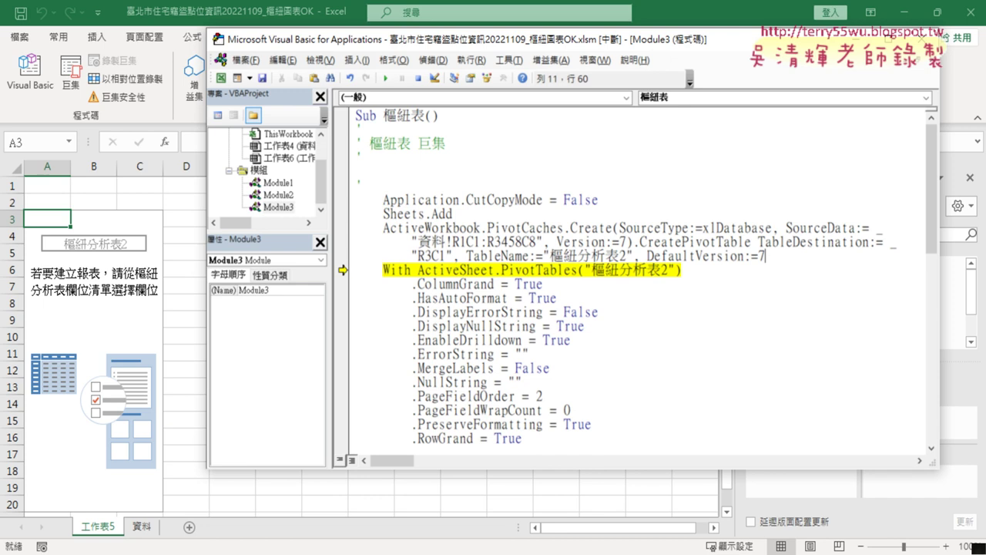
left_click(385, 79)
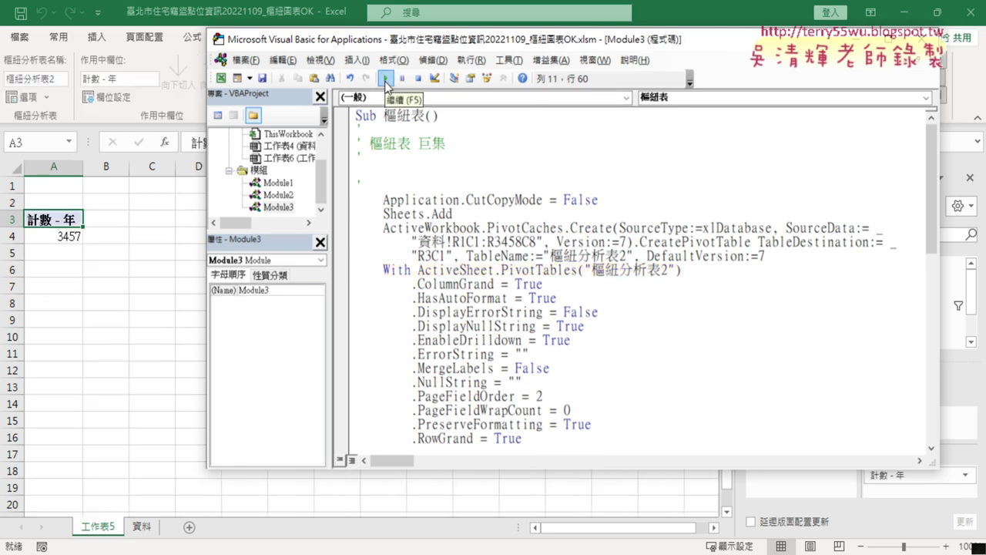
Activate the 工作表5 pivot and test dragging 年 into Rows, then return it to the field list.
left_click(163, 302)
left_click(67, 237)
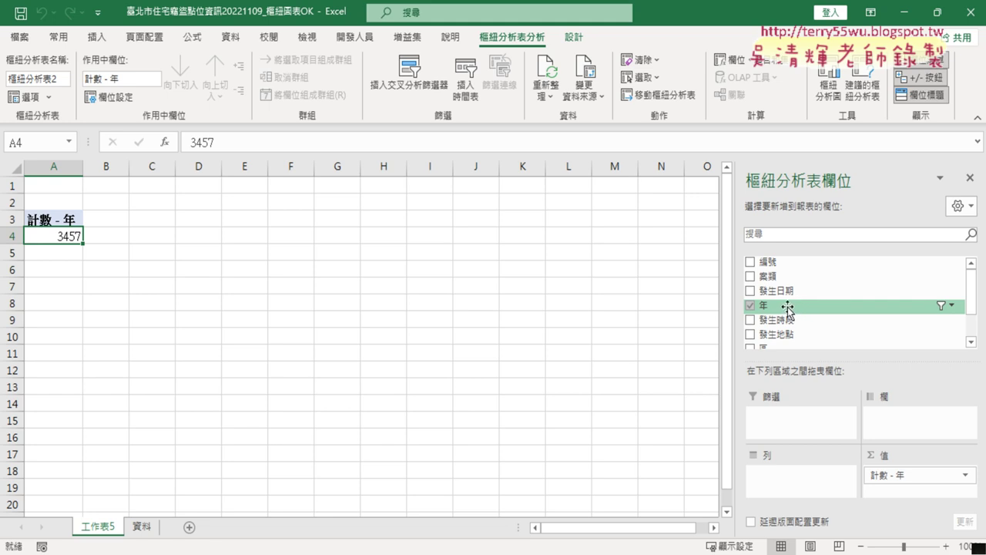
mouse_move(788, 307)
left_mouse_down()
mouse_move(778, 479)
mouse_move(844, 389)
left_mouse_up()
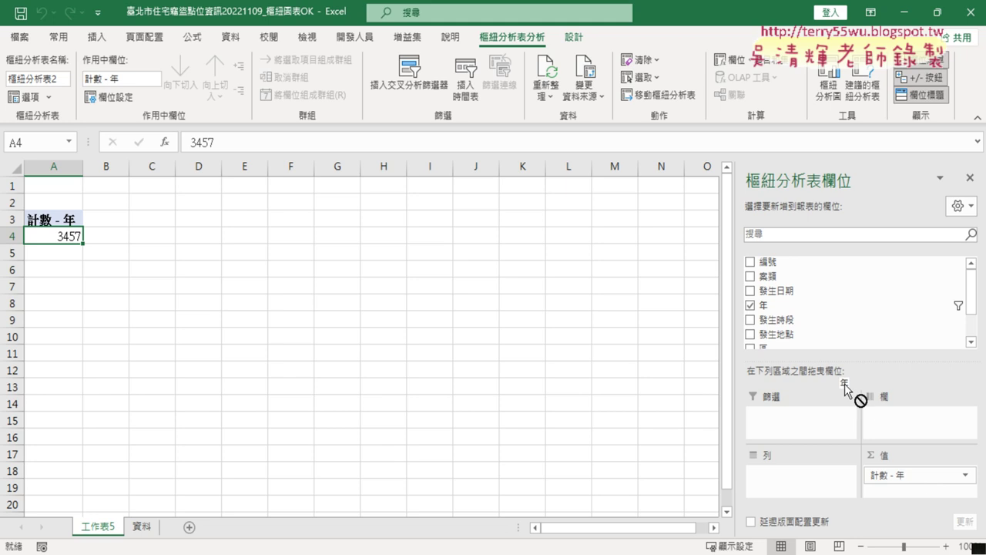
left_click_drag(845, 389, 832, 299)
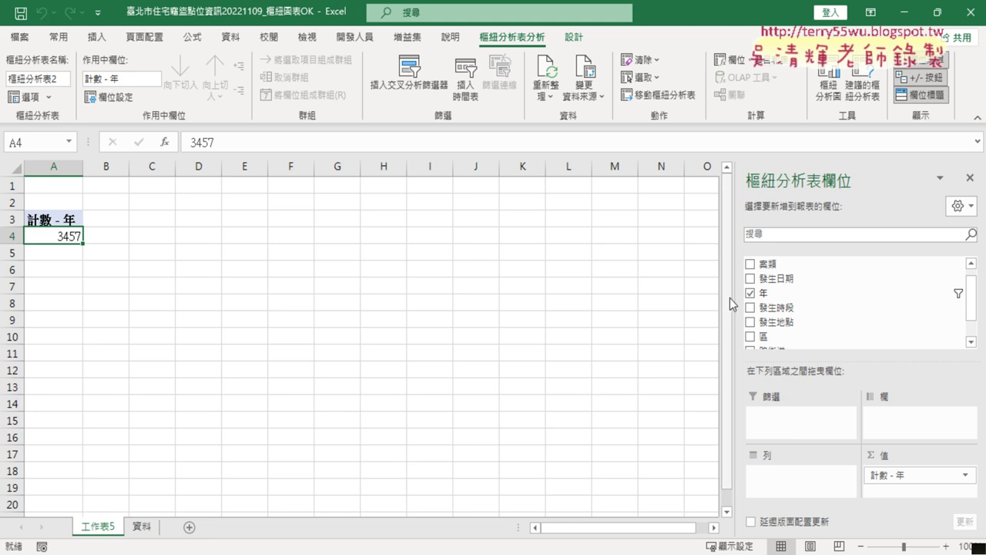
Delete sheet 工作表5, confirming the permanent deletion.
right_click(103, 532)
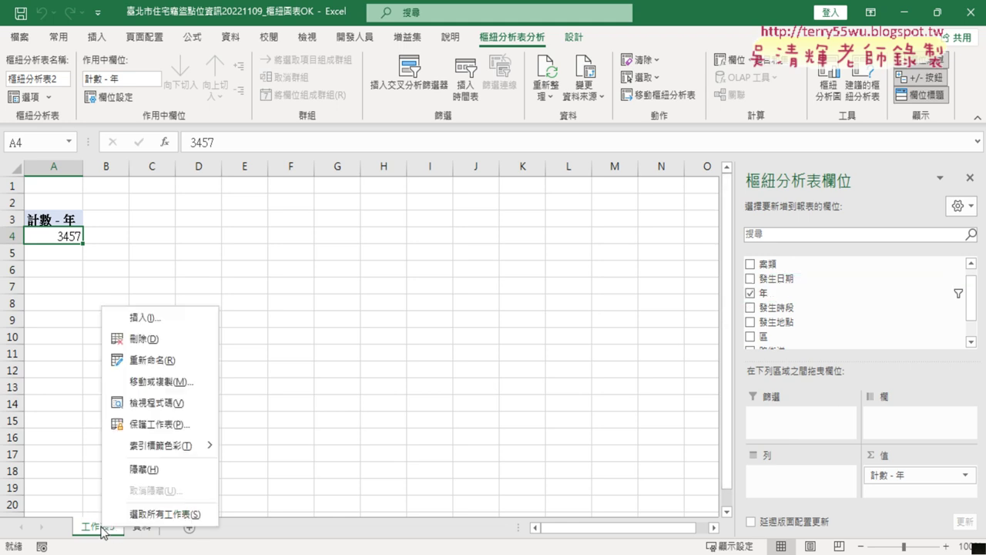
left_click(160, 339)
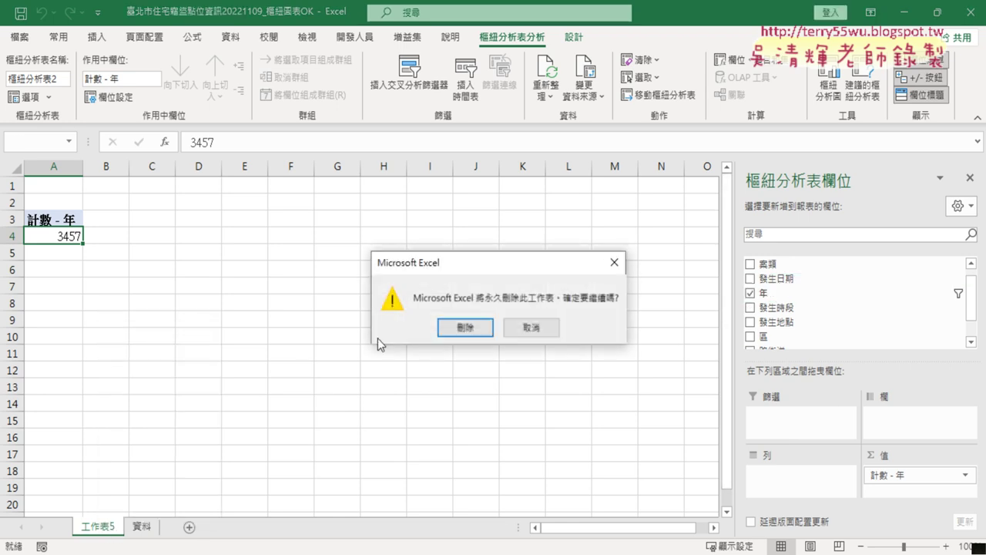
left_click(461, 330)
Start recording macro 樞紐表 from a data cell, replacing the existing 樞紐表 macro.
left_click(282, 272)
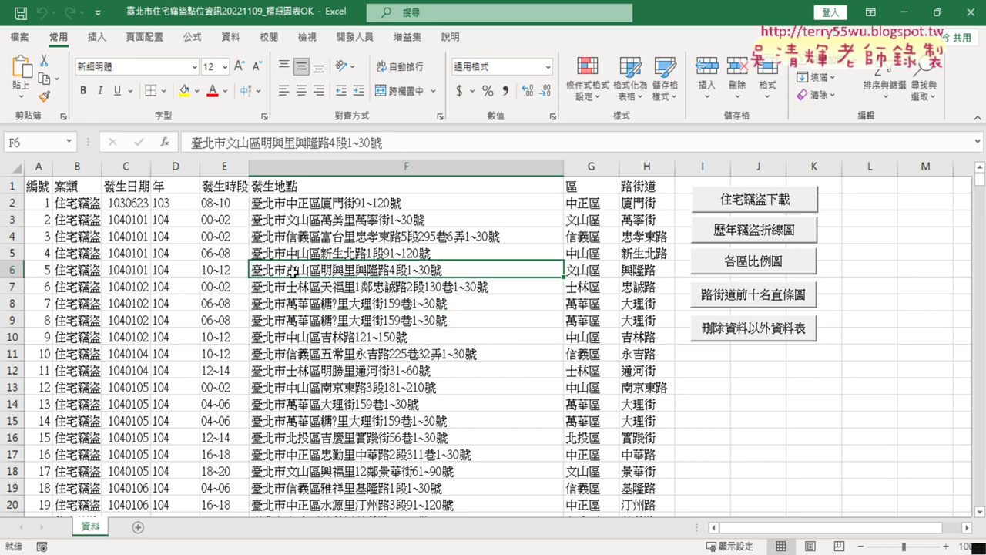
left_click(359, 40)
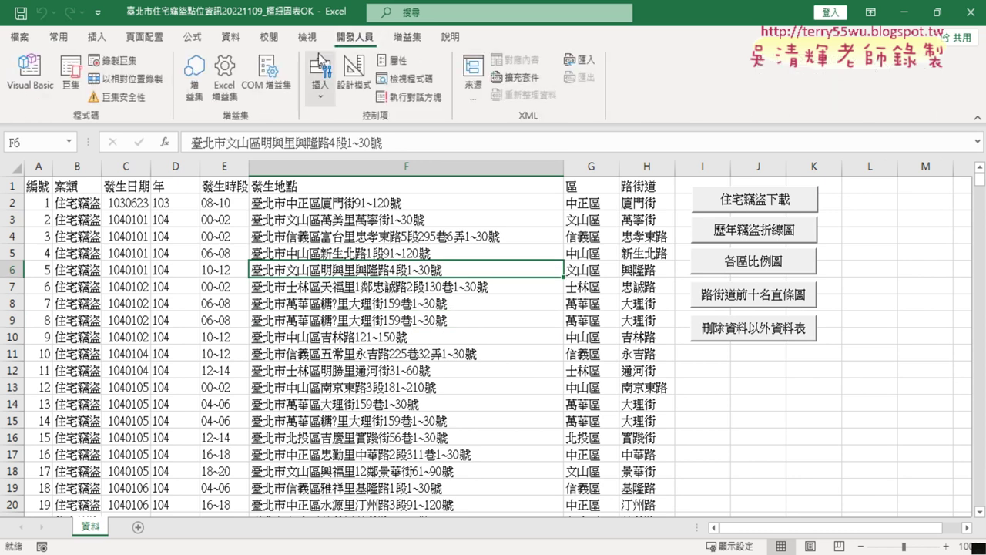
left_click(112, 60)
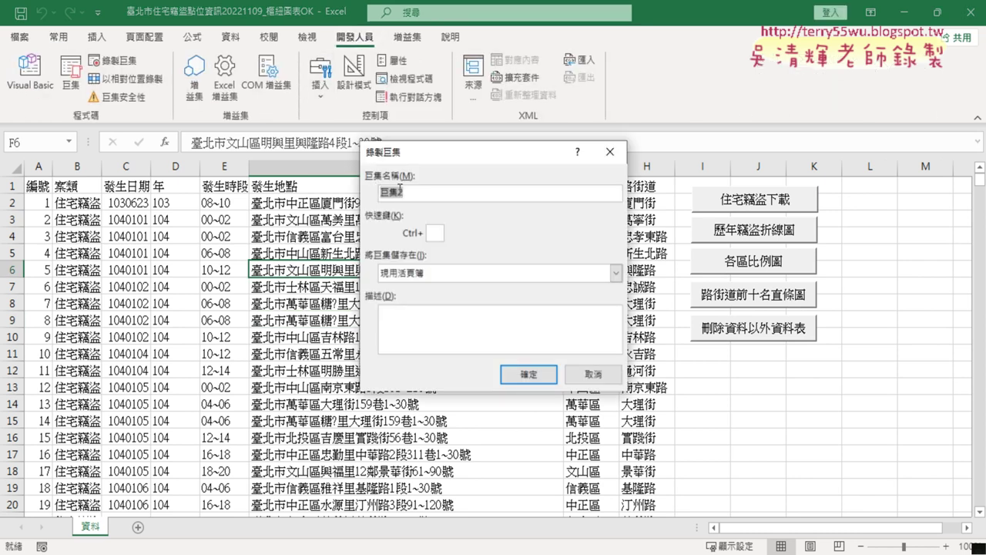
type("ㄋ")
type("畫")
type("樞紐")
type("圖")
key("Return")
left_click(529, 375)
left_click(412, 326)
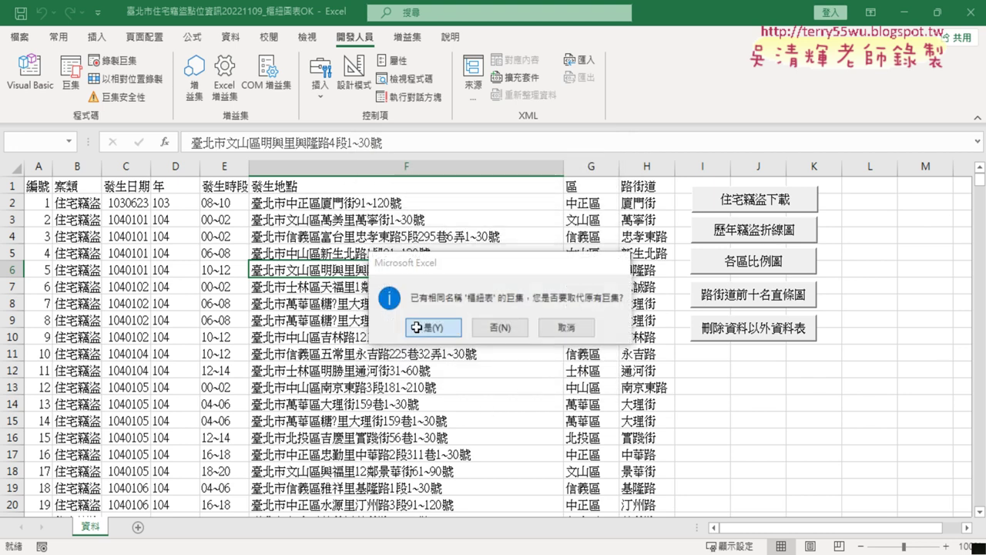
Insert a pivot table from 資料!$A$1:$H$3458 on a new worksheet, 工作表6.
left_click(97, 36)
left_click(27, 81)
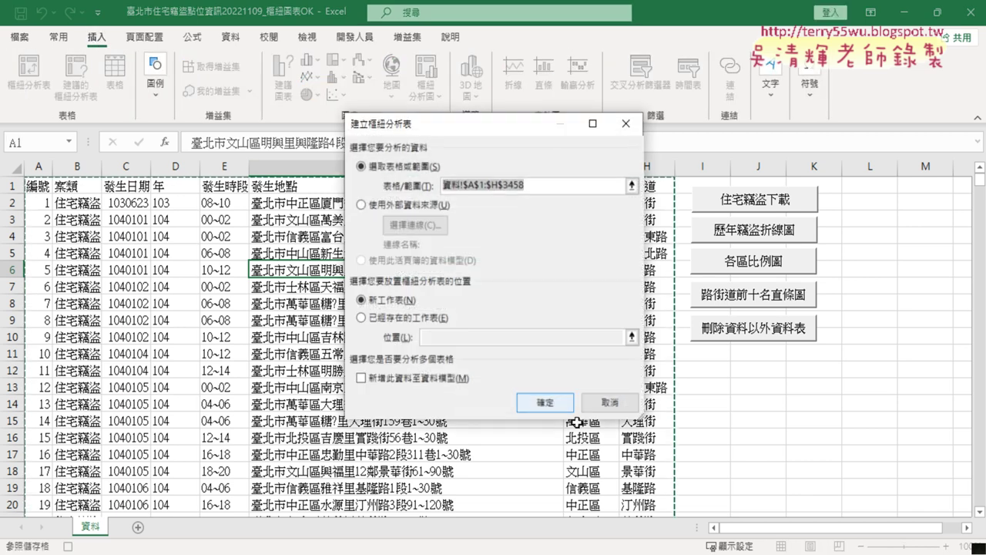
left_click(547, 401)
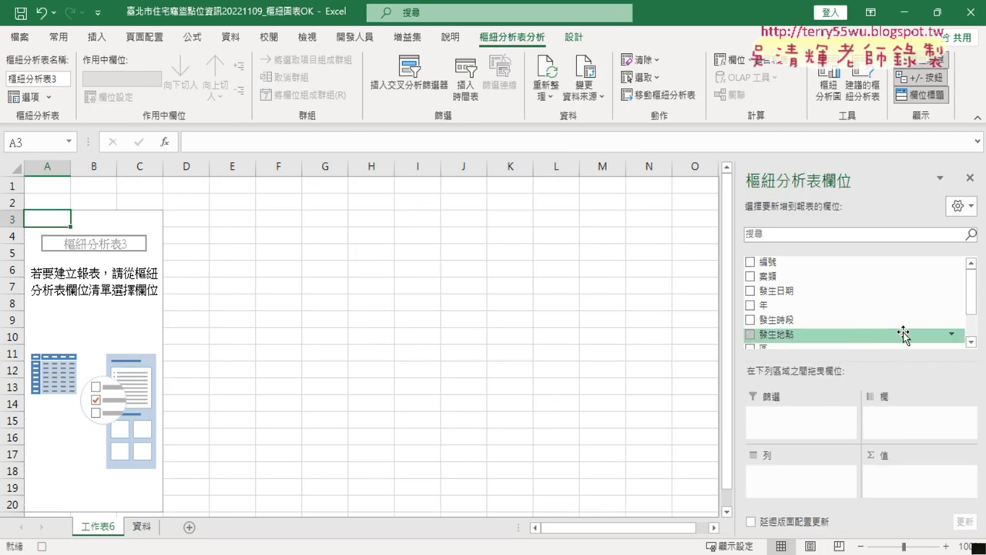
scroll(902, 334, "down", 1)
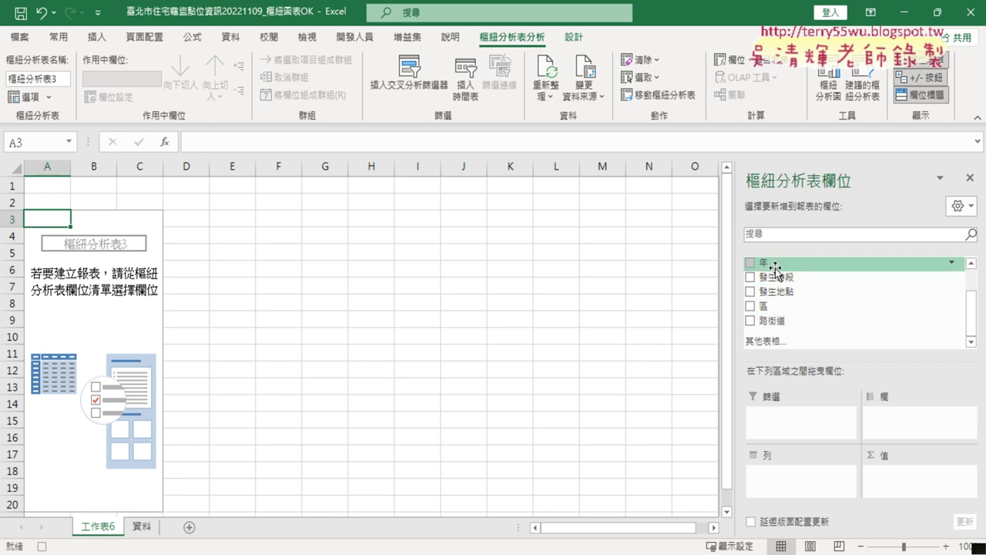
Sketch on-screen arrows showing 年 goes to Values (1) and then Rows (2).
left_click_drag(774, 268, 782, 275)
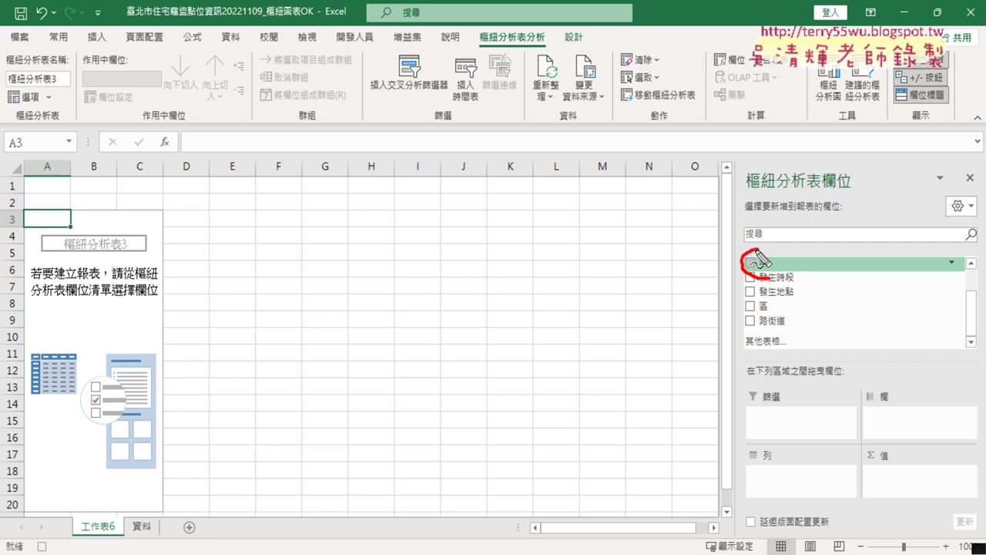
left_click_drag(772, 286, 929, 448)
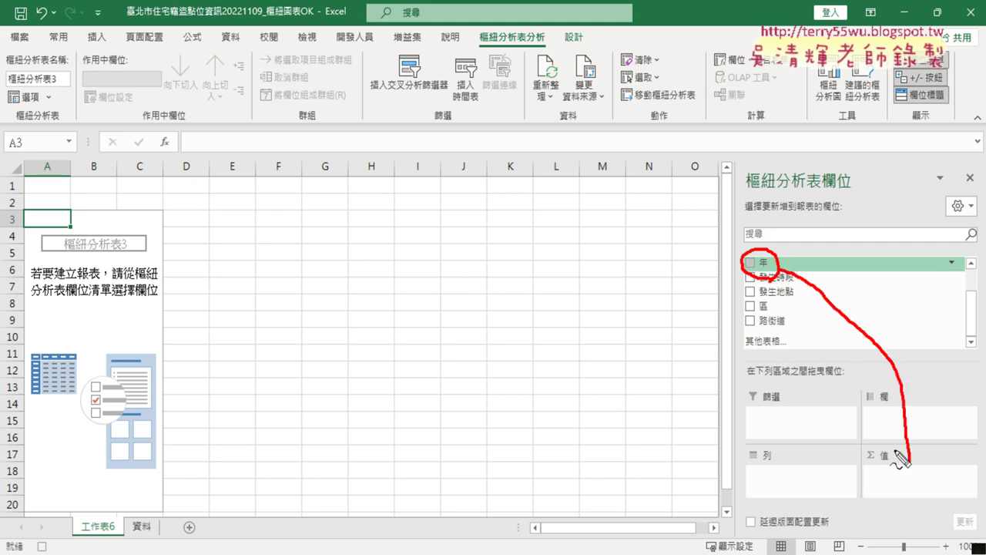
mouse_move(949, 409)
left_mouse_down()
mouse_move(948, 443)
mouse_move(959, 446)
left_mouse_up()
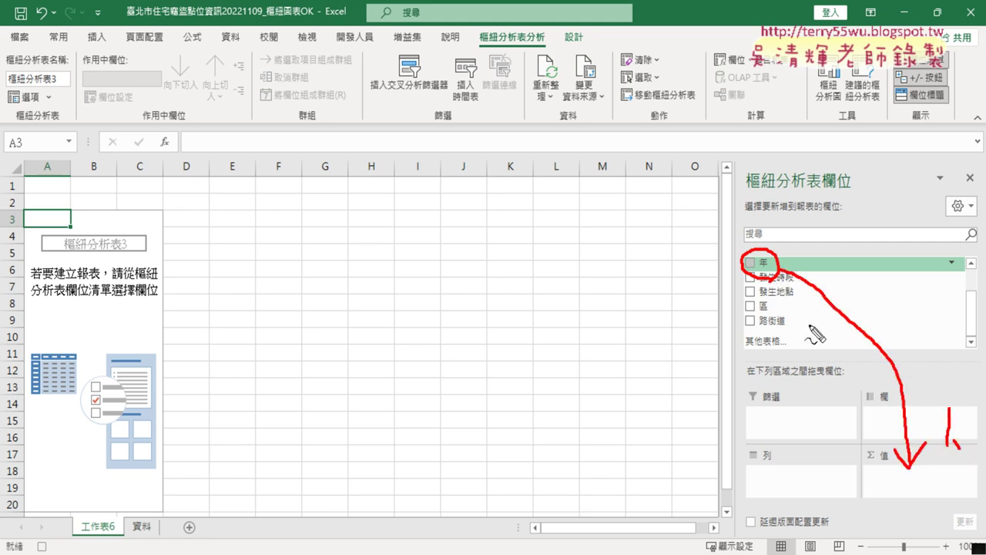
mouse_move(779, 289)
left_mouse_down()
mouse_move(791, 462)
mouse_move(808, 447)
left_mouse_up()
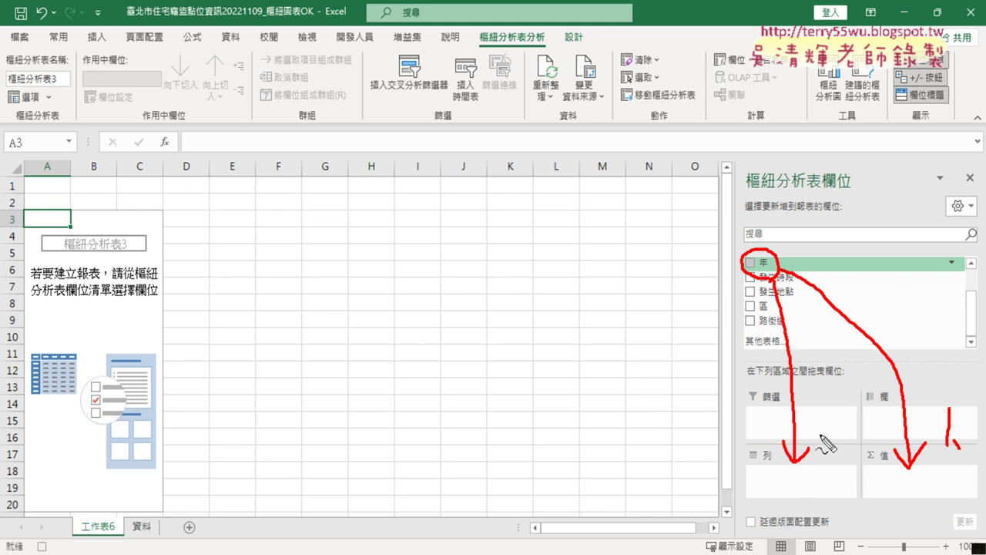
left_click_drag(822, 439, 837, 451)
Place 年 in Values and then Rows, counting records per year 102–111 for a total of 3457.
left_click(853, 455)
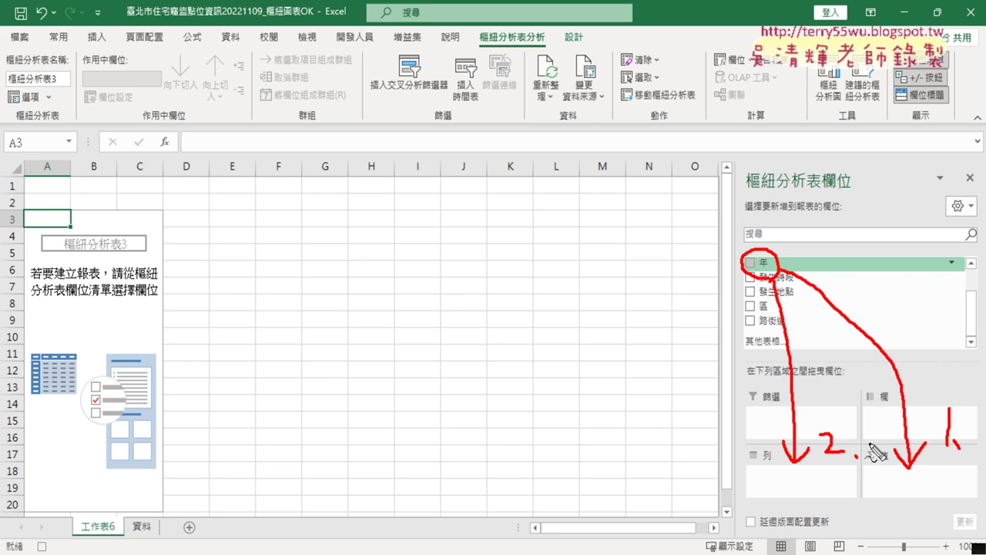
key("Escape")
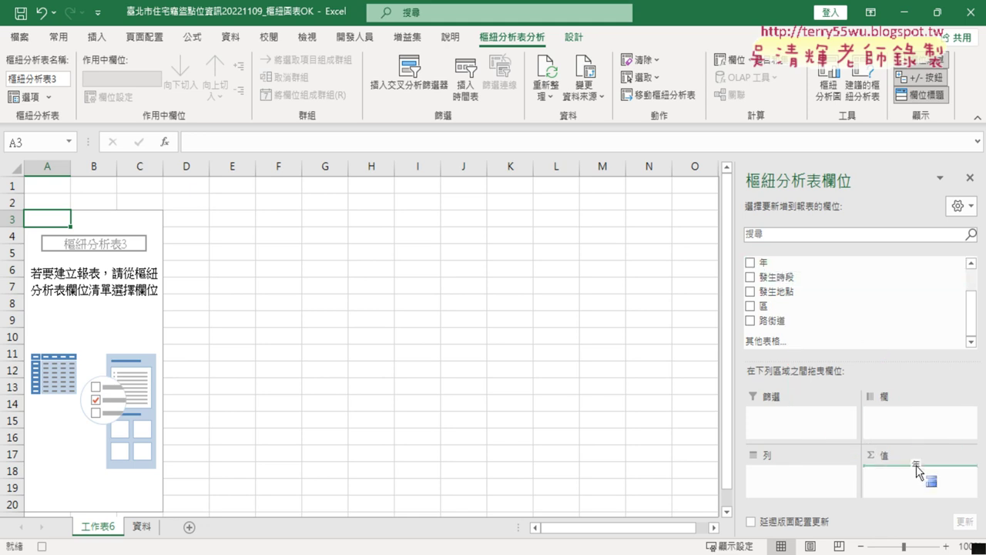
left_click_drag(780, 265, 917, 474)
left_click_drag(774, 264, 801, 474)
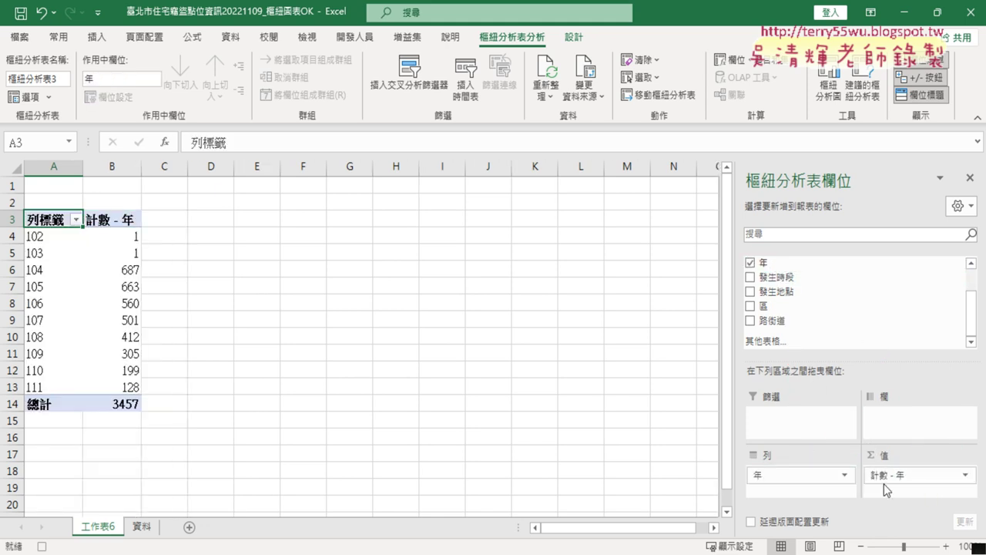
Uncheck years 102 and 103 in the Row Labels filter, bringing the total to 3455.
left_click(77, 220)
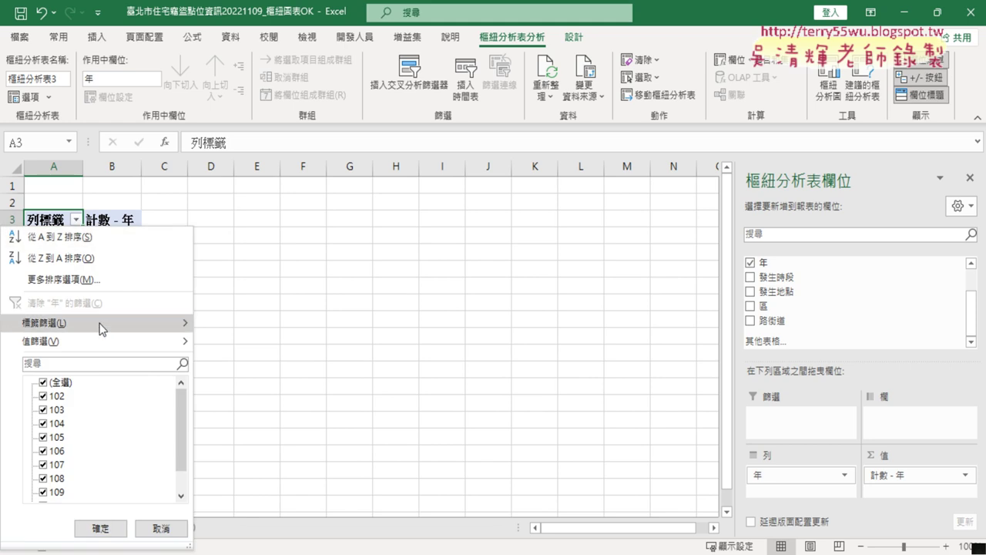
mouse_move(107, 345)
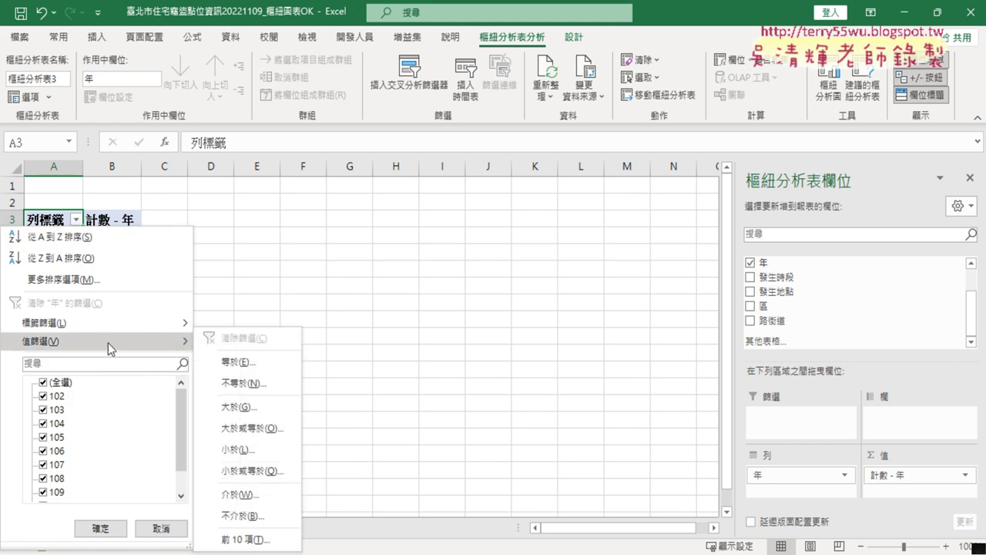
left_click(53, 395)
left_click(54, 409)
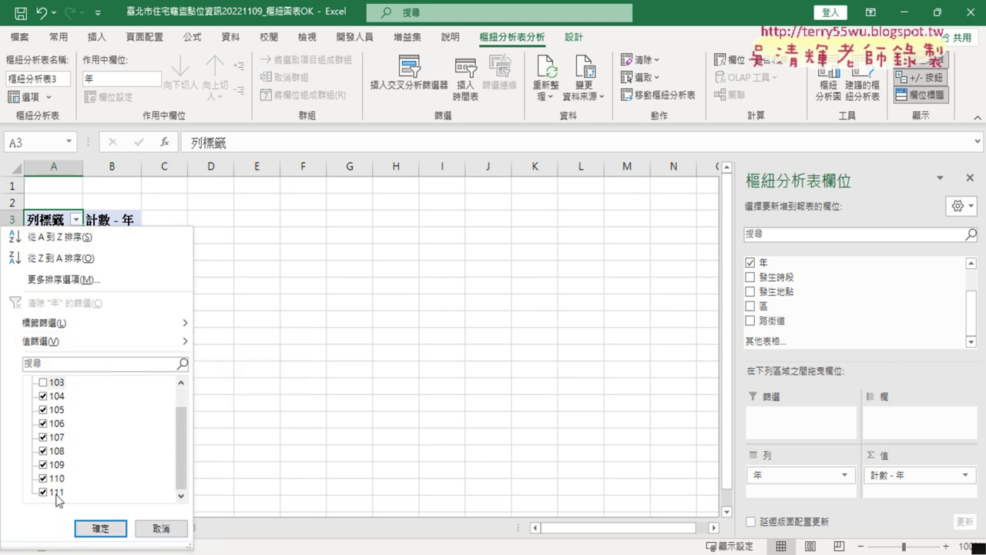
left_click(100, 528)
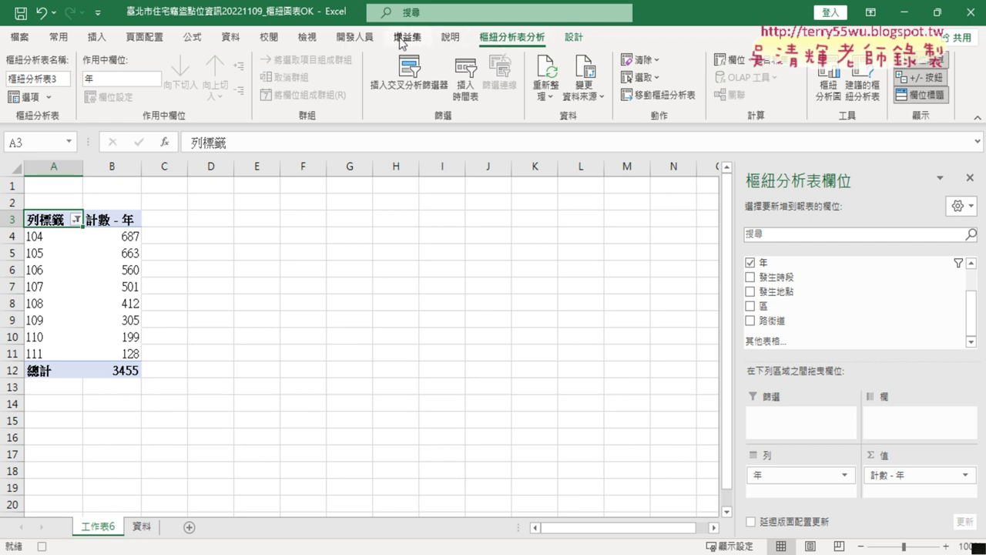
left_click(354, 37)
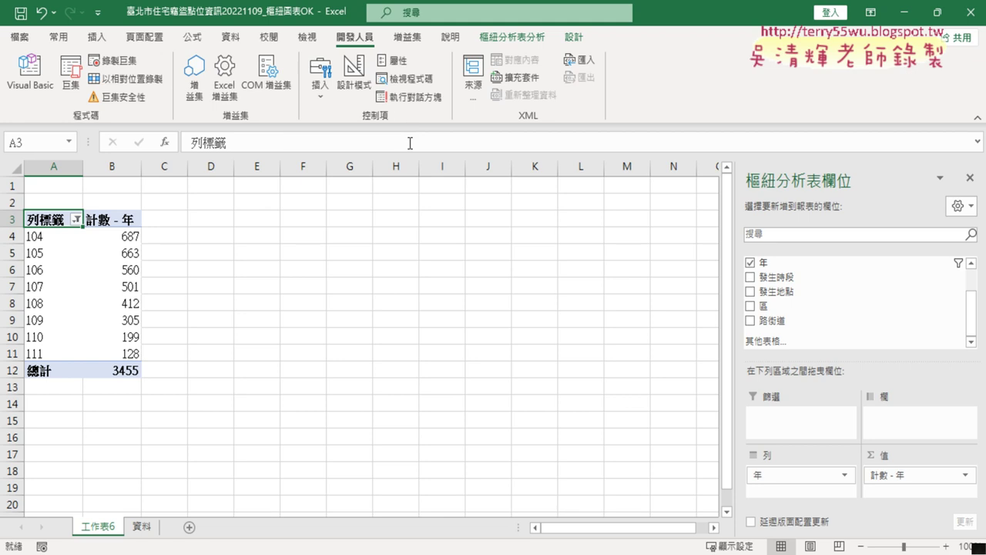
Delete the 工作表6 pivot sheet.
right_click(98, 529)
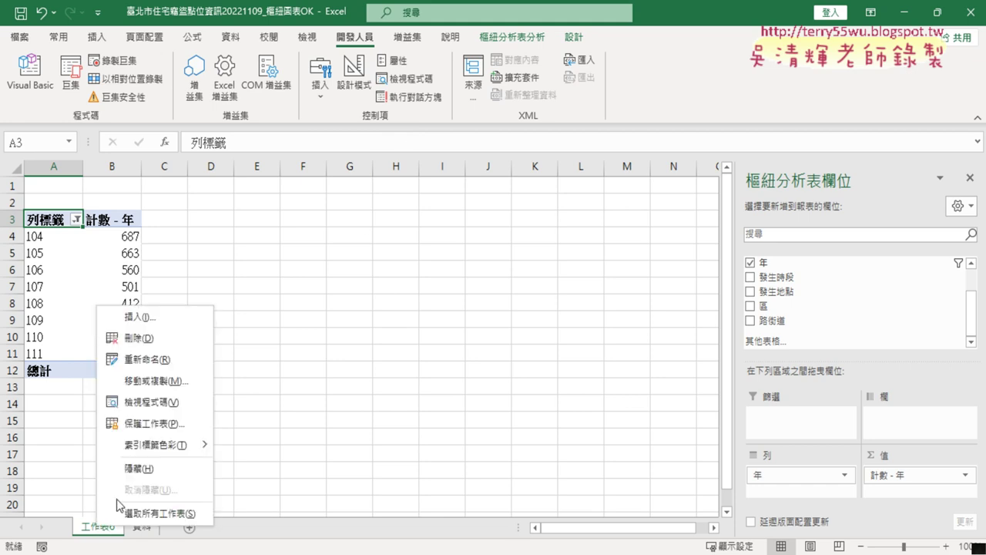
left_click(164, 339)
left_click(468, 329)
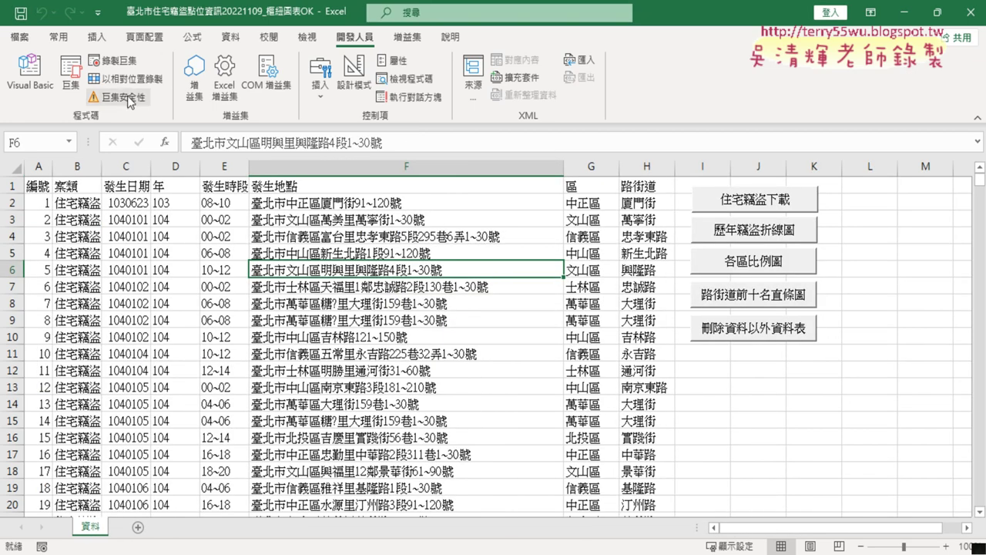
Rerun the 樞紐表 macro and debug its failing PivotCaches.Create line.
left_click(70, 74)
left_click(363, 245)
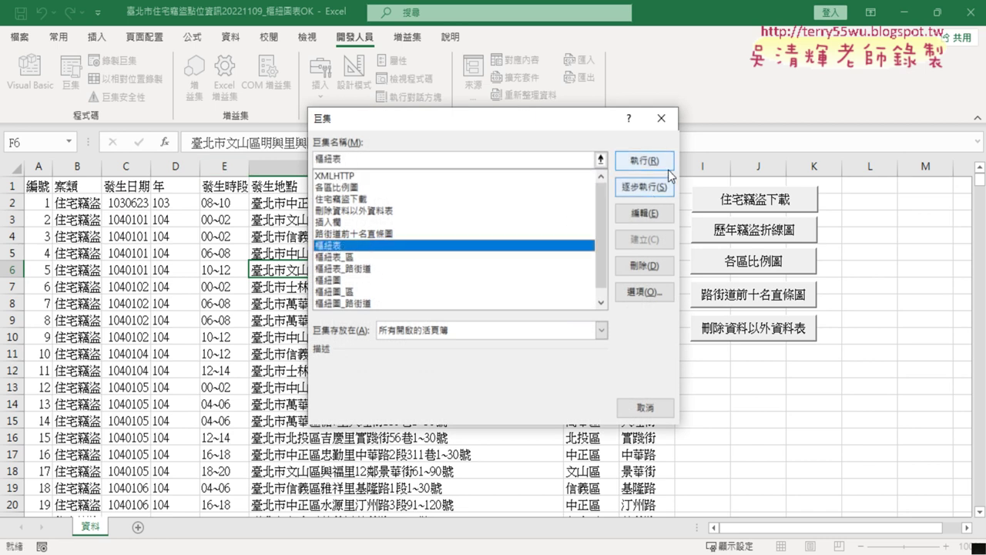
left_click(645, 161)
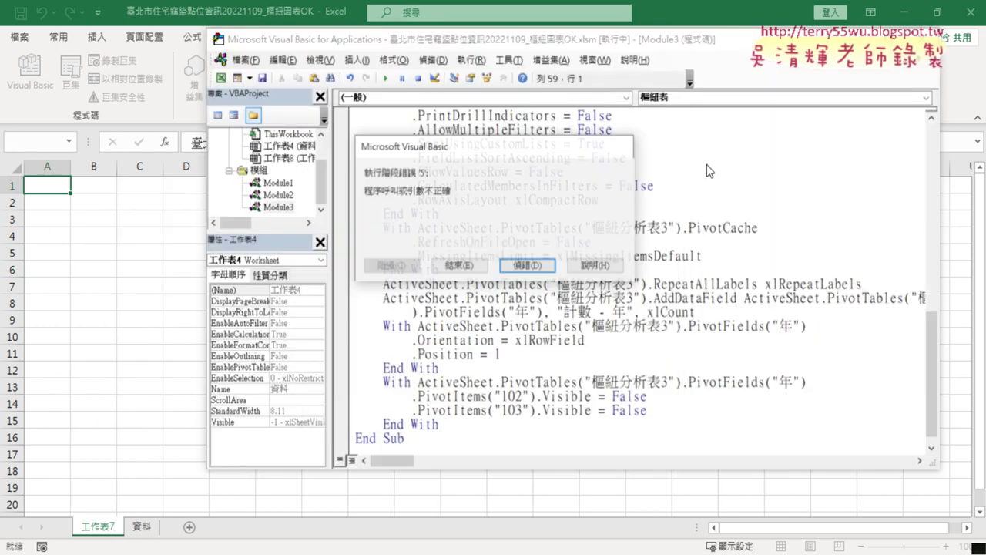
left_click(527, 266)
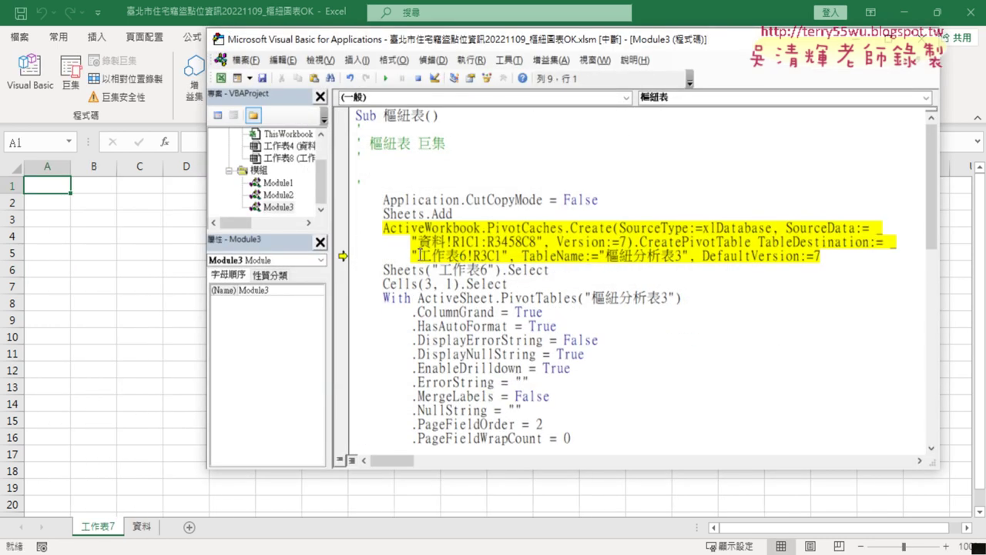
Remove the 工作表6! prefix from TableDestination and the Sheets("工作表6")/Cells(3, 1) select lines.
left_click_drag(416, 255, 472, 256)
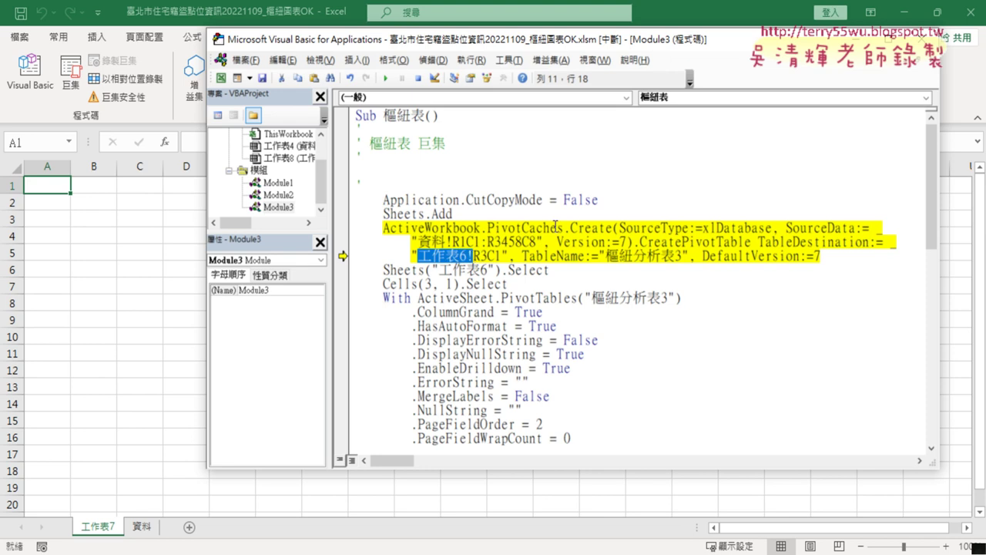
key("Delete")
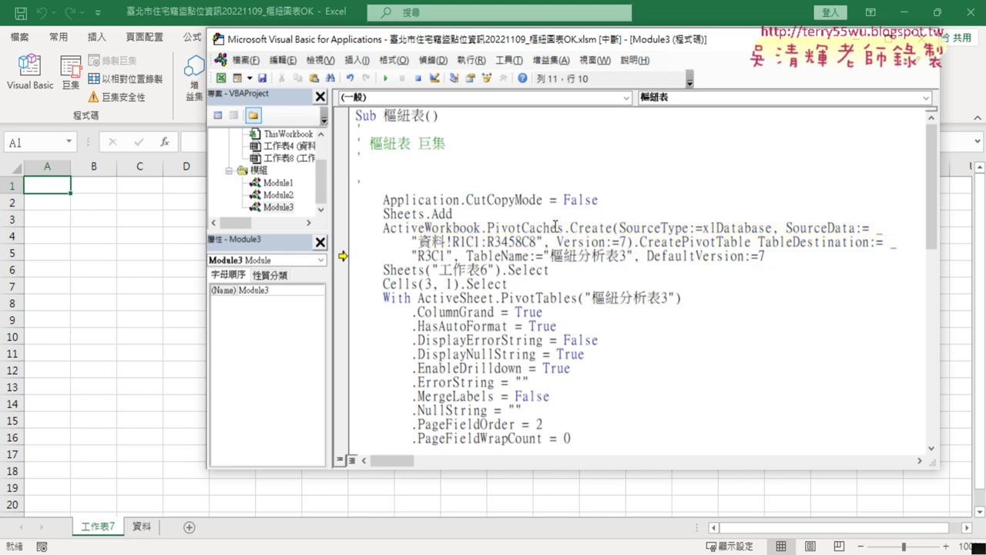
left_click_drag(510, 284, 340, 268)
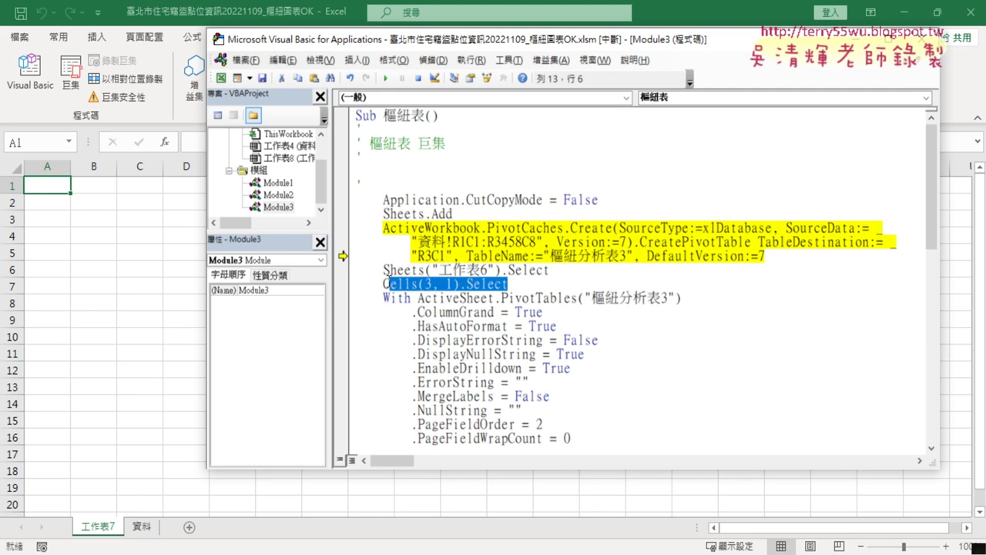
key("Delete")
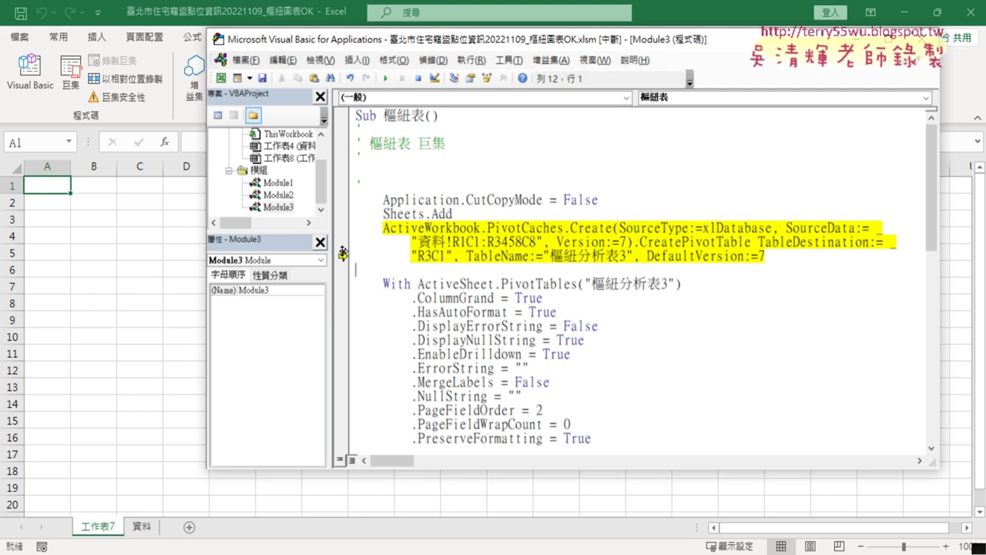
key("Delete")
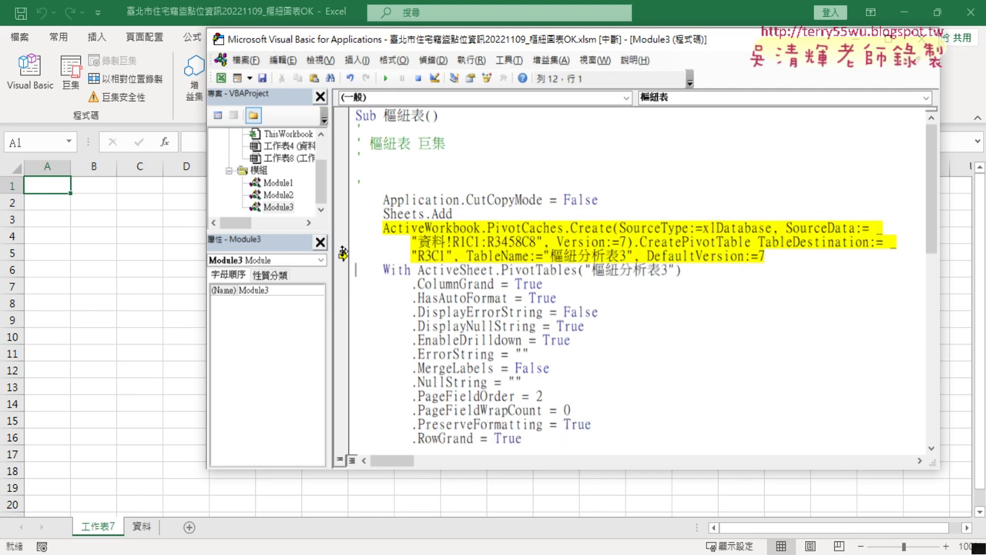
Resume the corrected 樞紐表 macro so the pivot builds at R3C1.
scroll(562, 293, "down", 2)
scroll(566, 294, "down", 4)
scroll(569, 293, "down", 3)
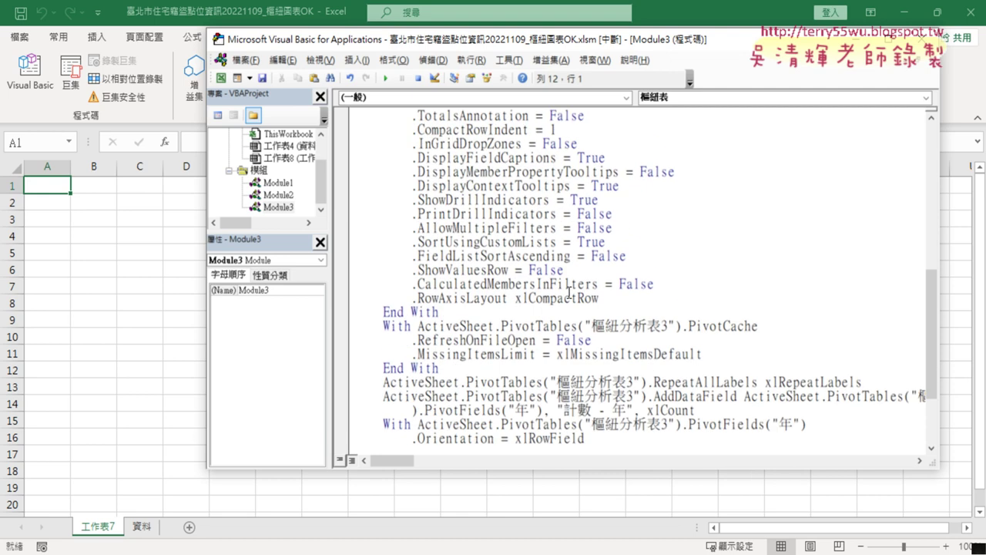
scroll(568, 294, "down", 3)
scroll(574, 305, "up", 4)
scroll(588, 323, "up", 6)
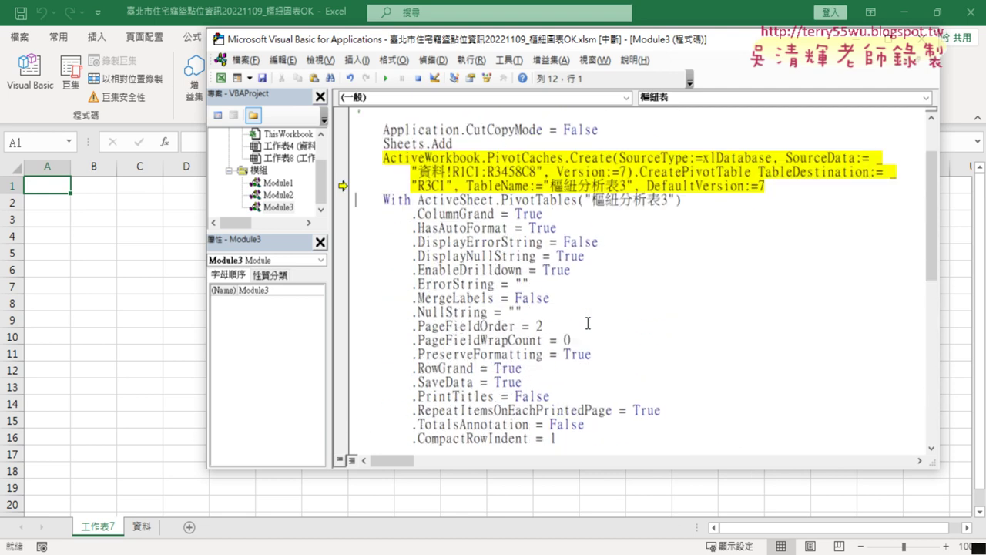
scroll(588, 323, "up", 2)
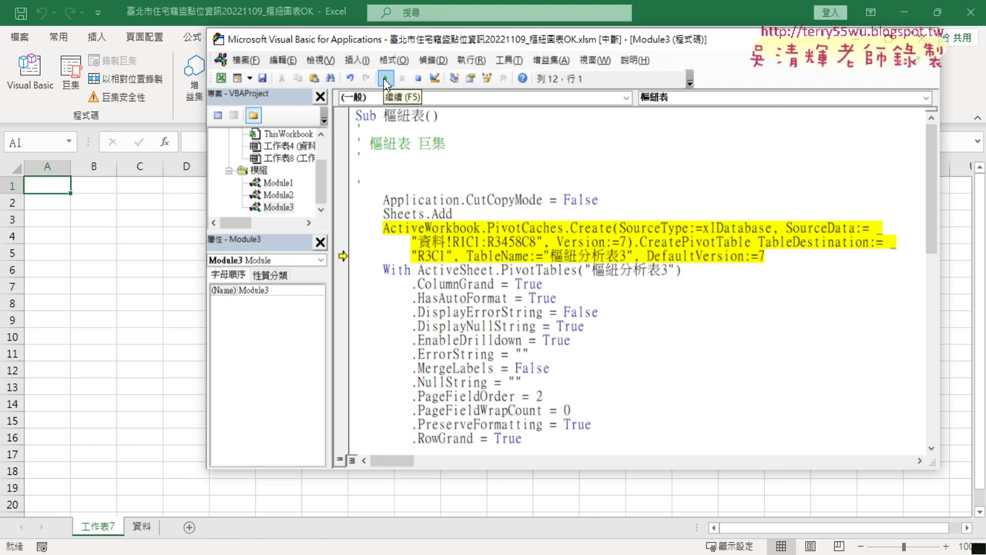
left_click(386, 78)
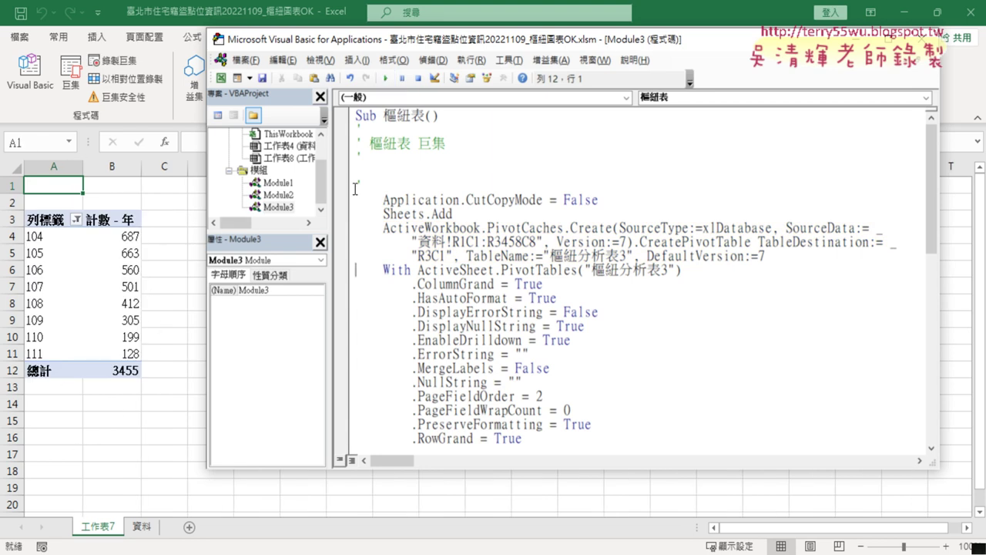
Circle the 工作表7 pivot of years 104–111 (total 3455) and point an arrow at it.
left_click_drag(123, 410, 77, 416)
left_click_drag(286, 179, 186, 236)
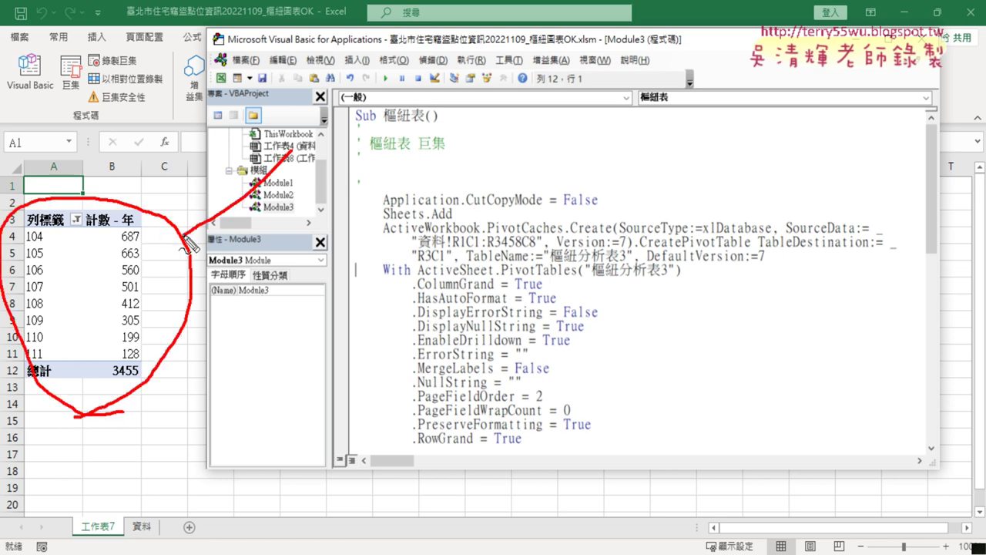
left_click_drag(195, 184, 210, 224)
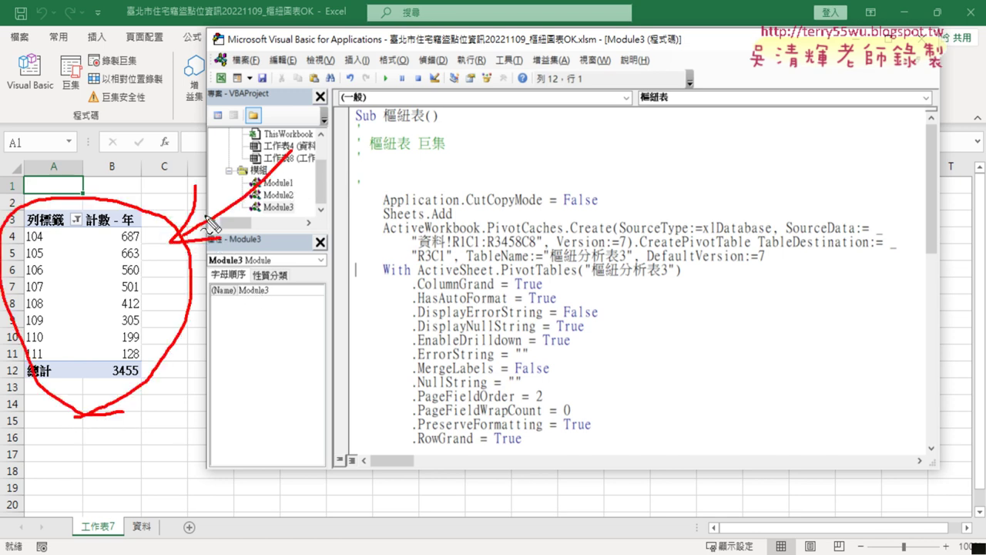